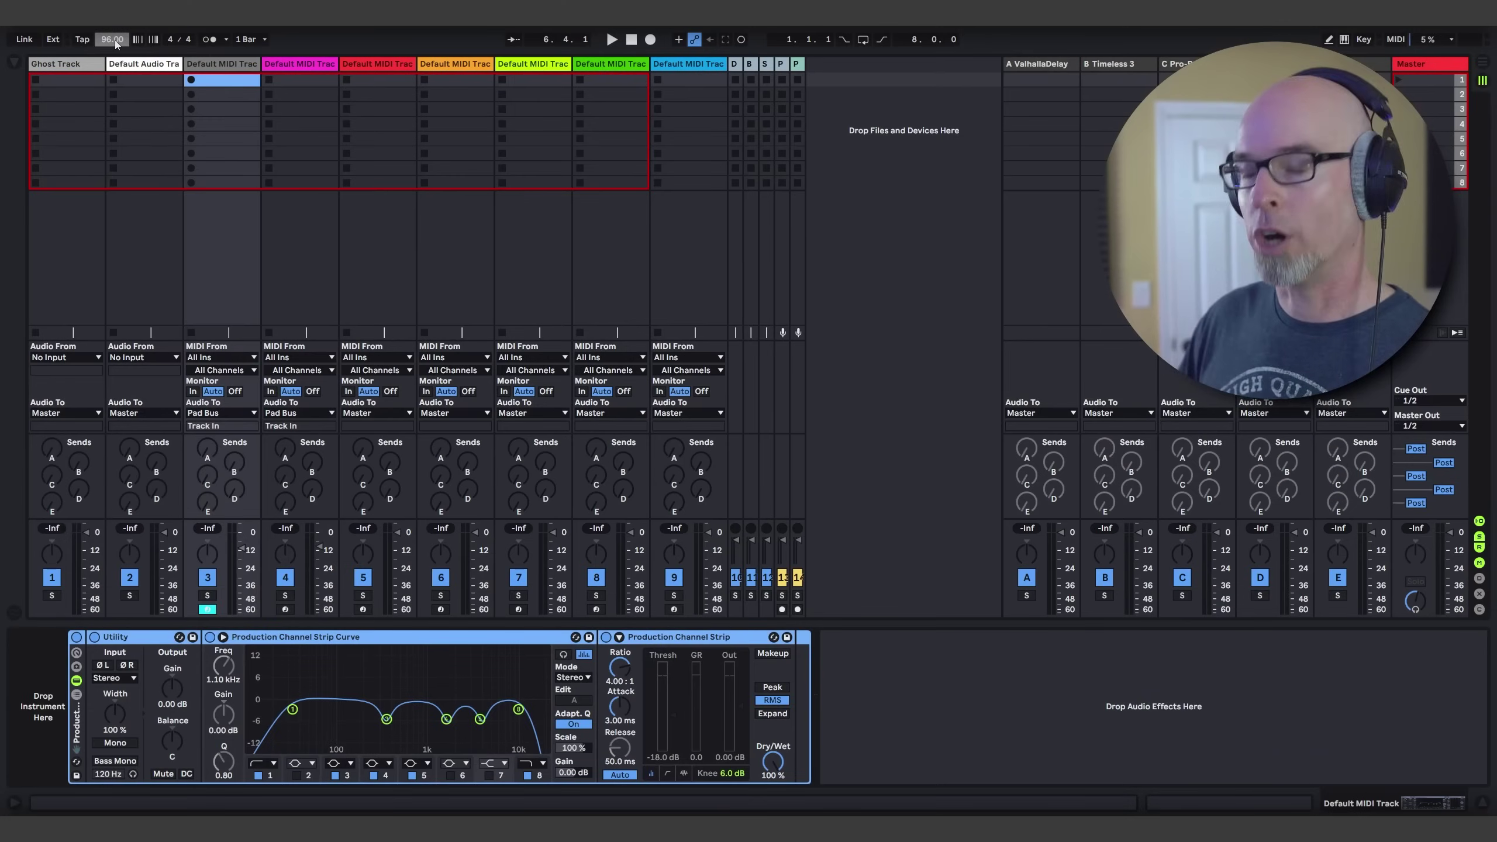
Set the tempo to 101 BPM and add Stepic from Rhythmic devices to the MIDI track
text(101)
key(Return)
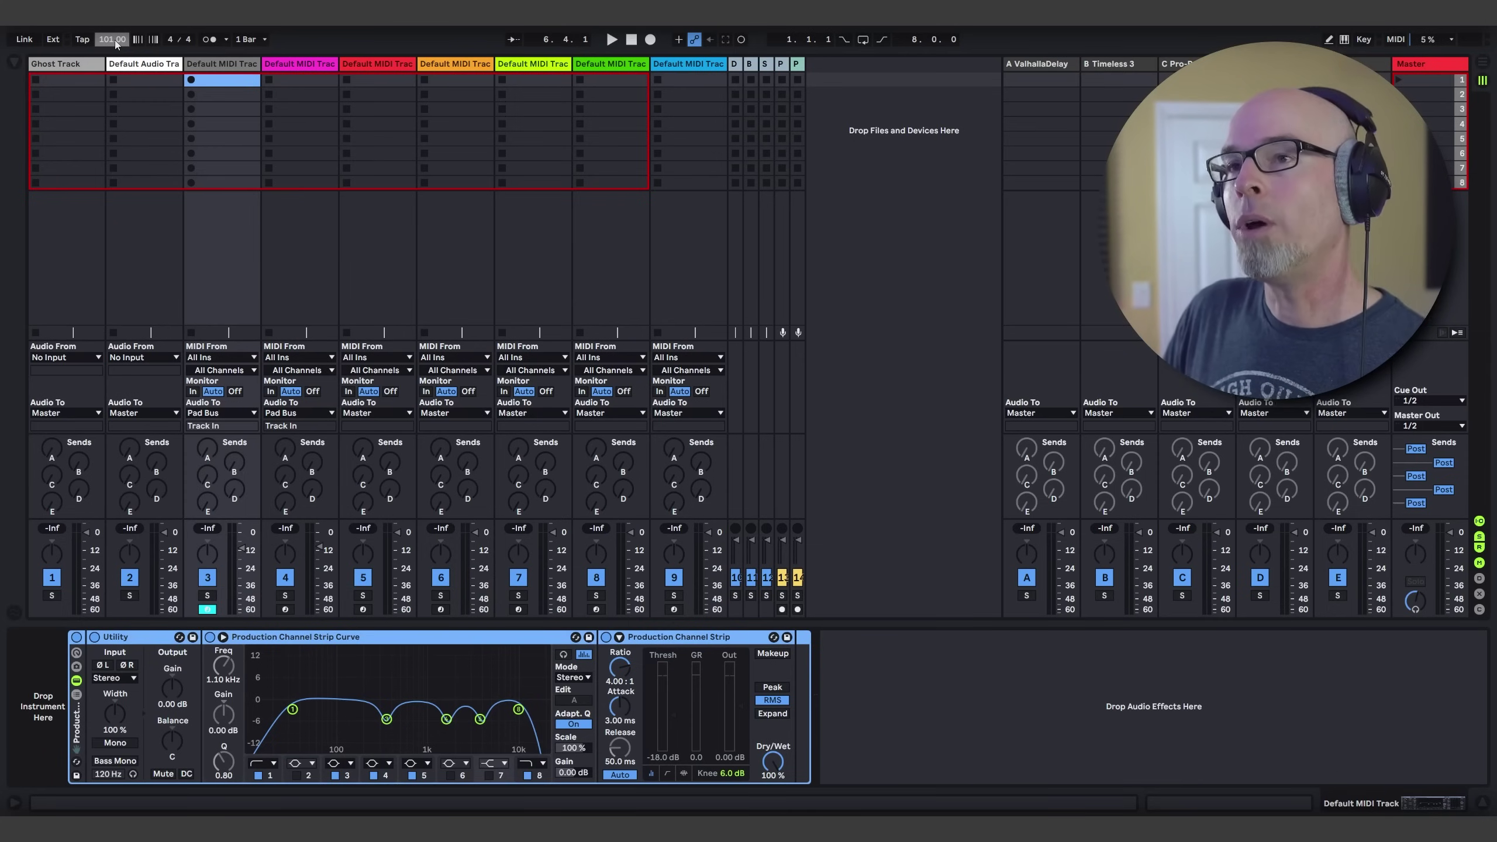
click(14, 63)
click(74, 114)
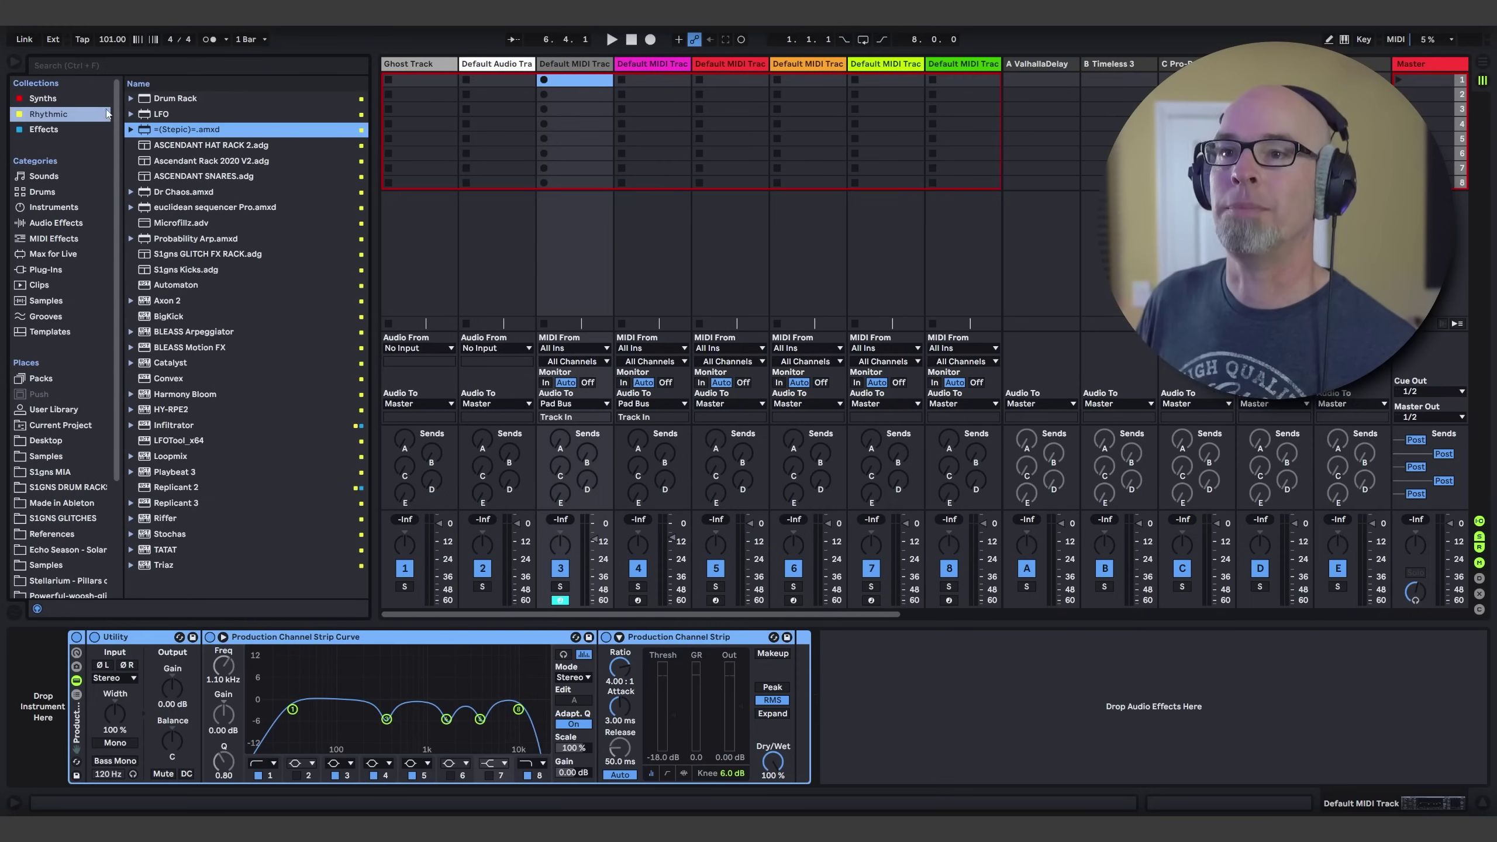
drag(189, 130, 572, 93)
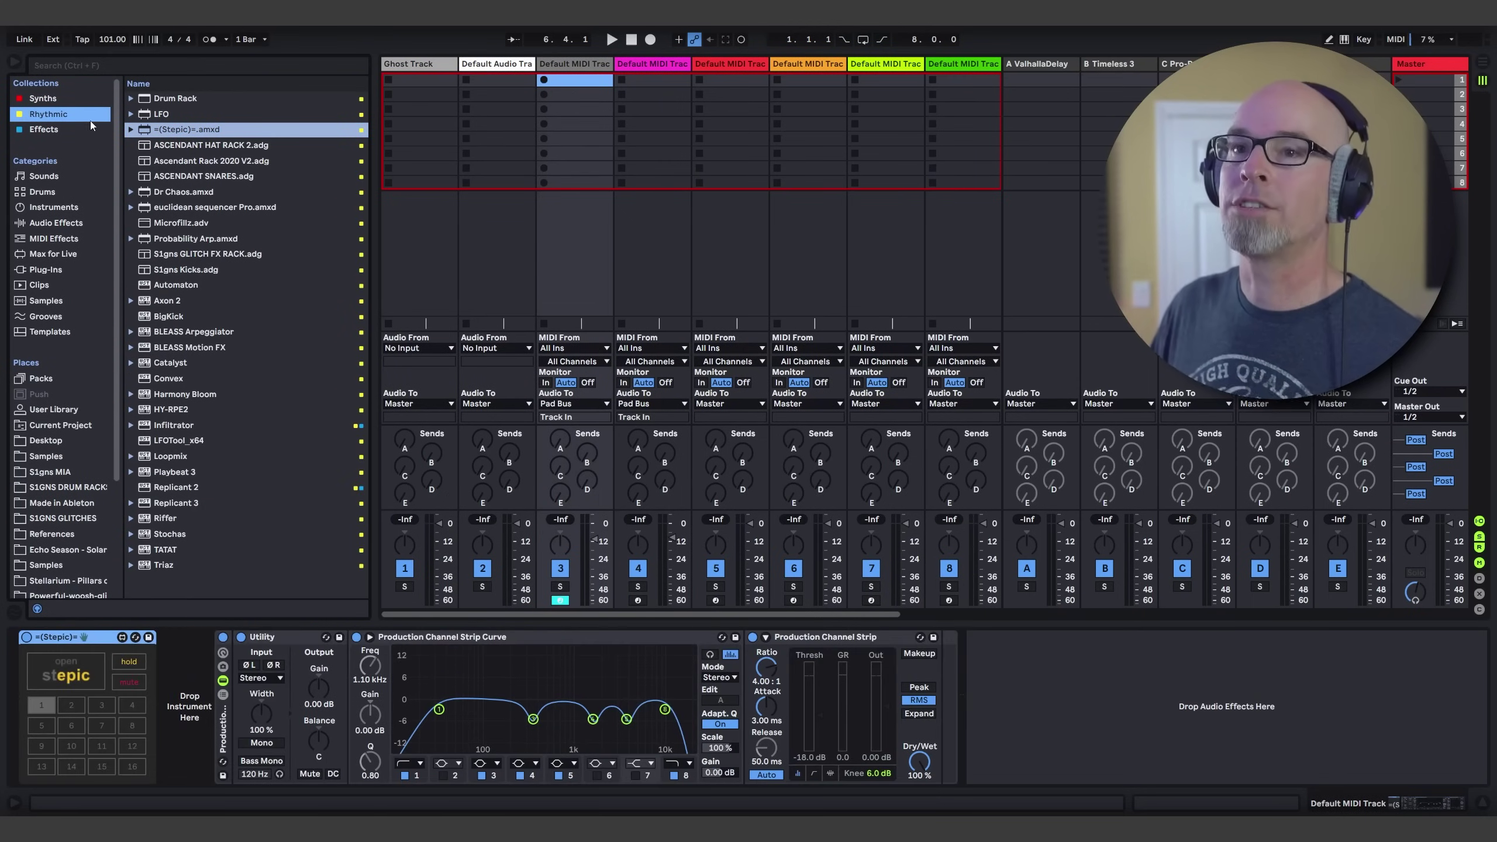
Load Vital onto the track with the MC - PD Rising Star preset
click(43, 99)
drag(183, 529, 193, 669)
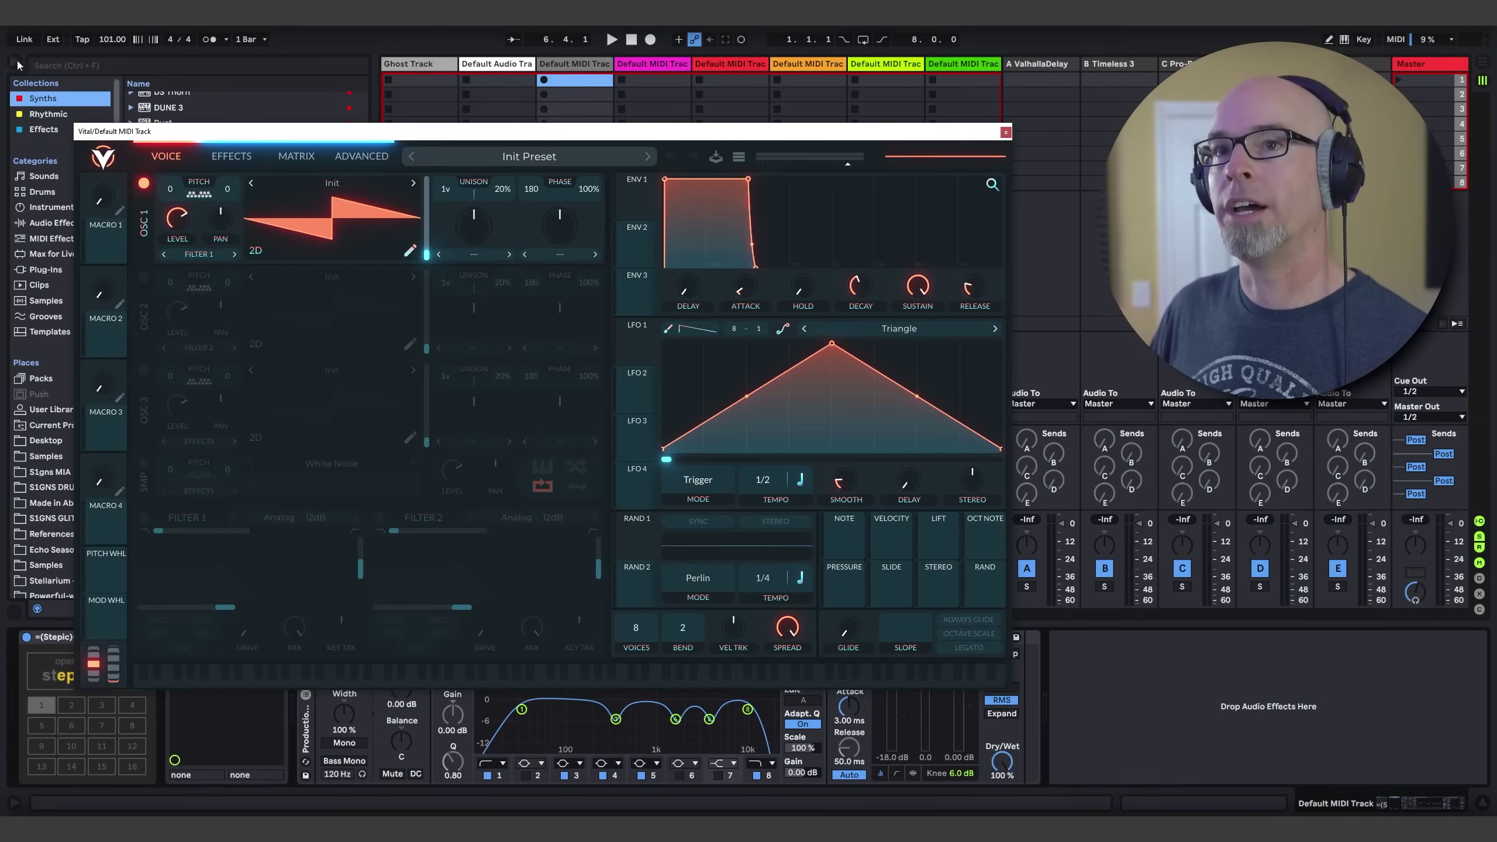
click(14, 62)
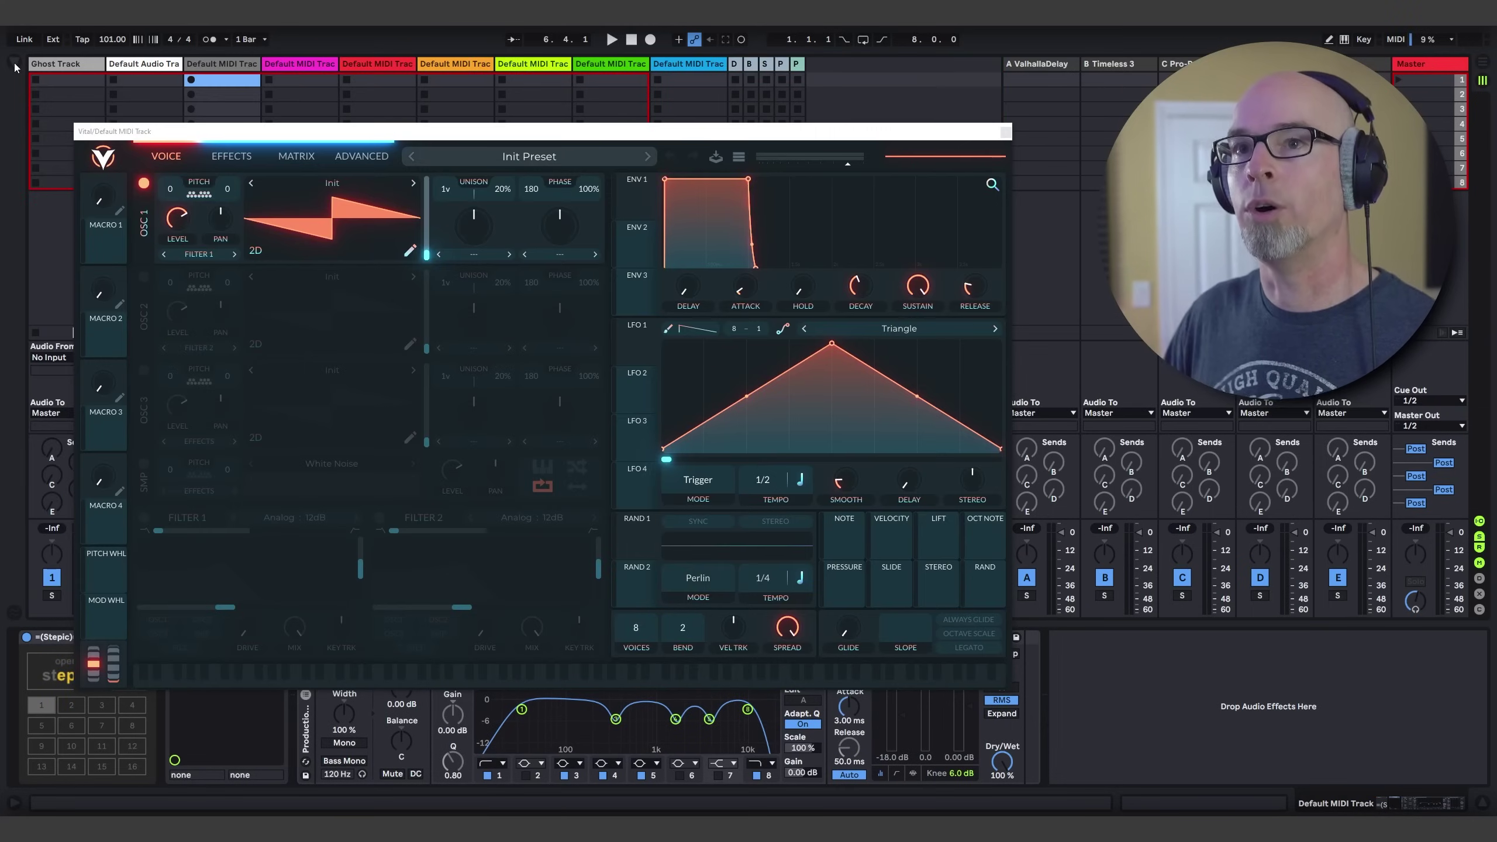
click(511, 157)
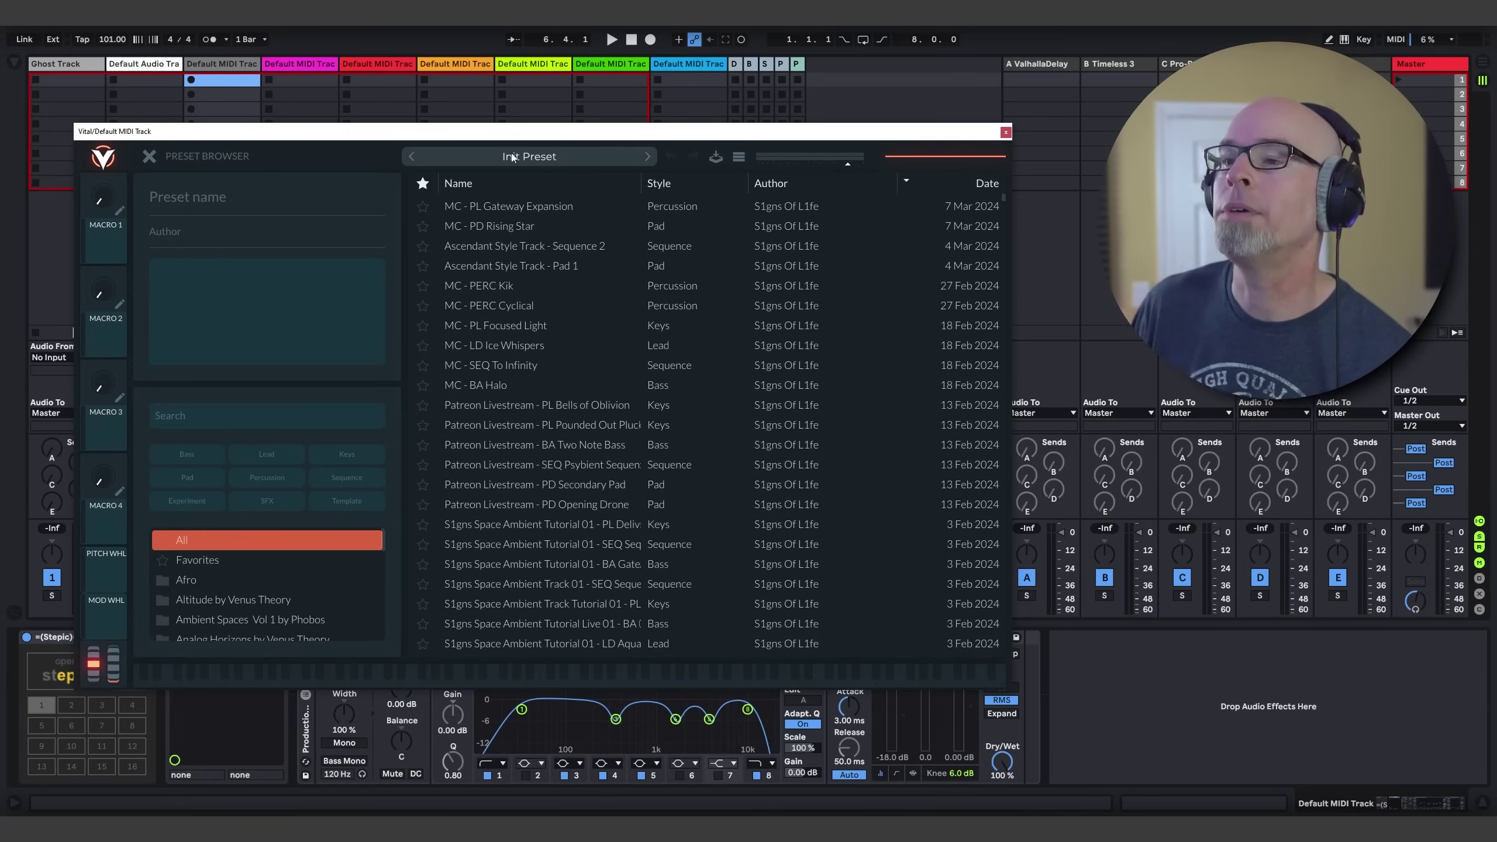
click(508, 229)
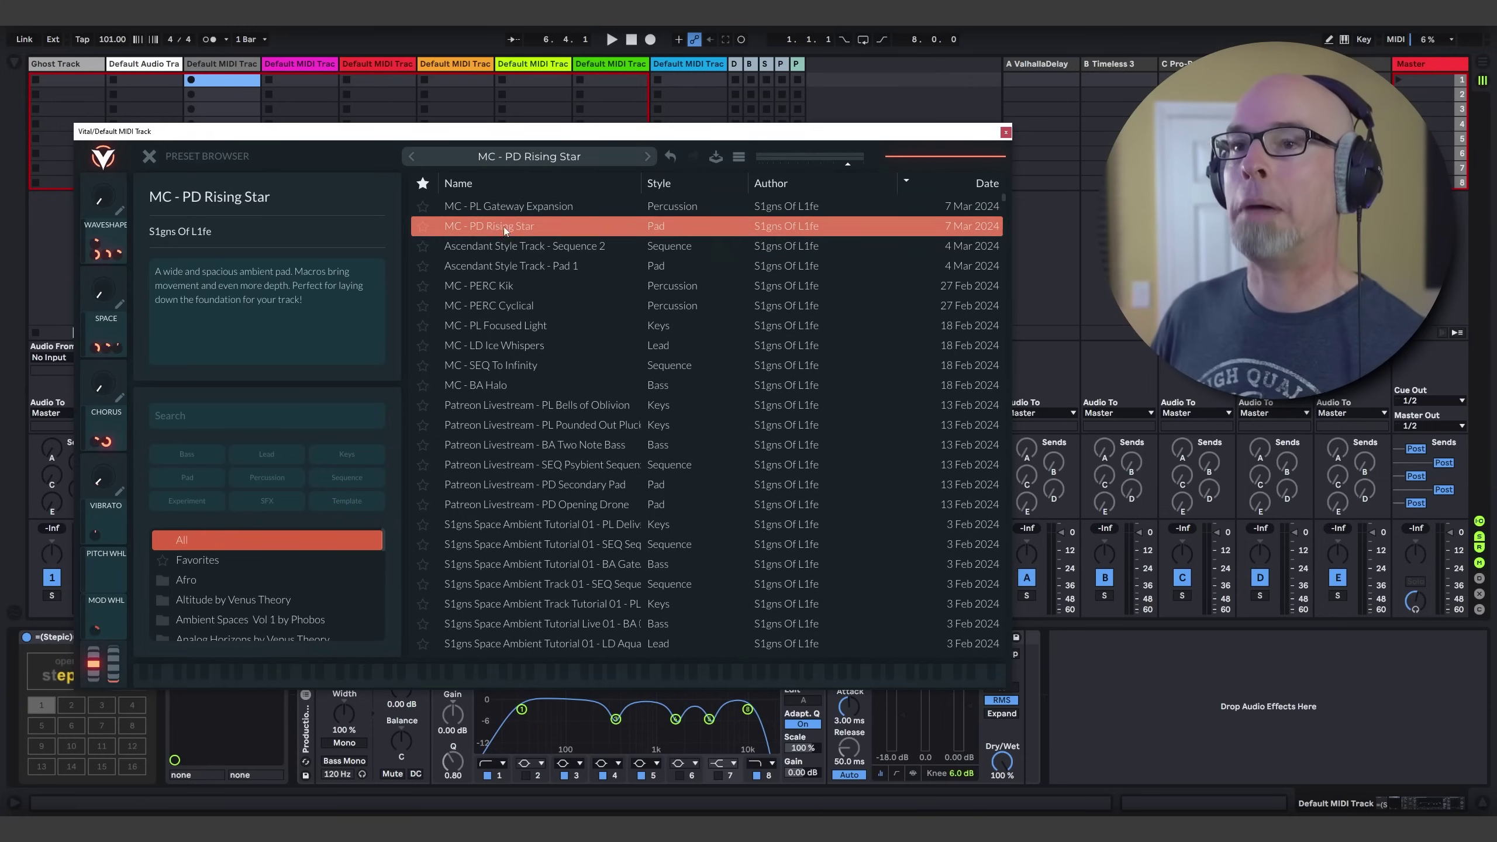
click(149, 156)
click(1006, 132)
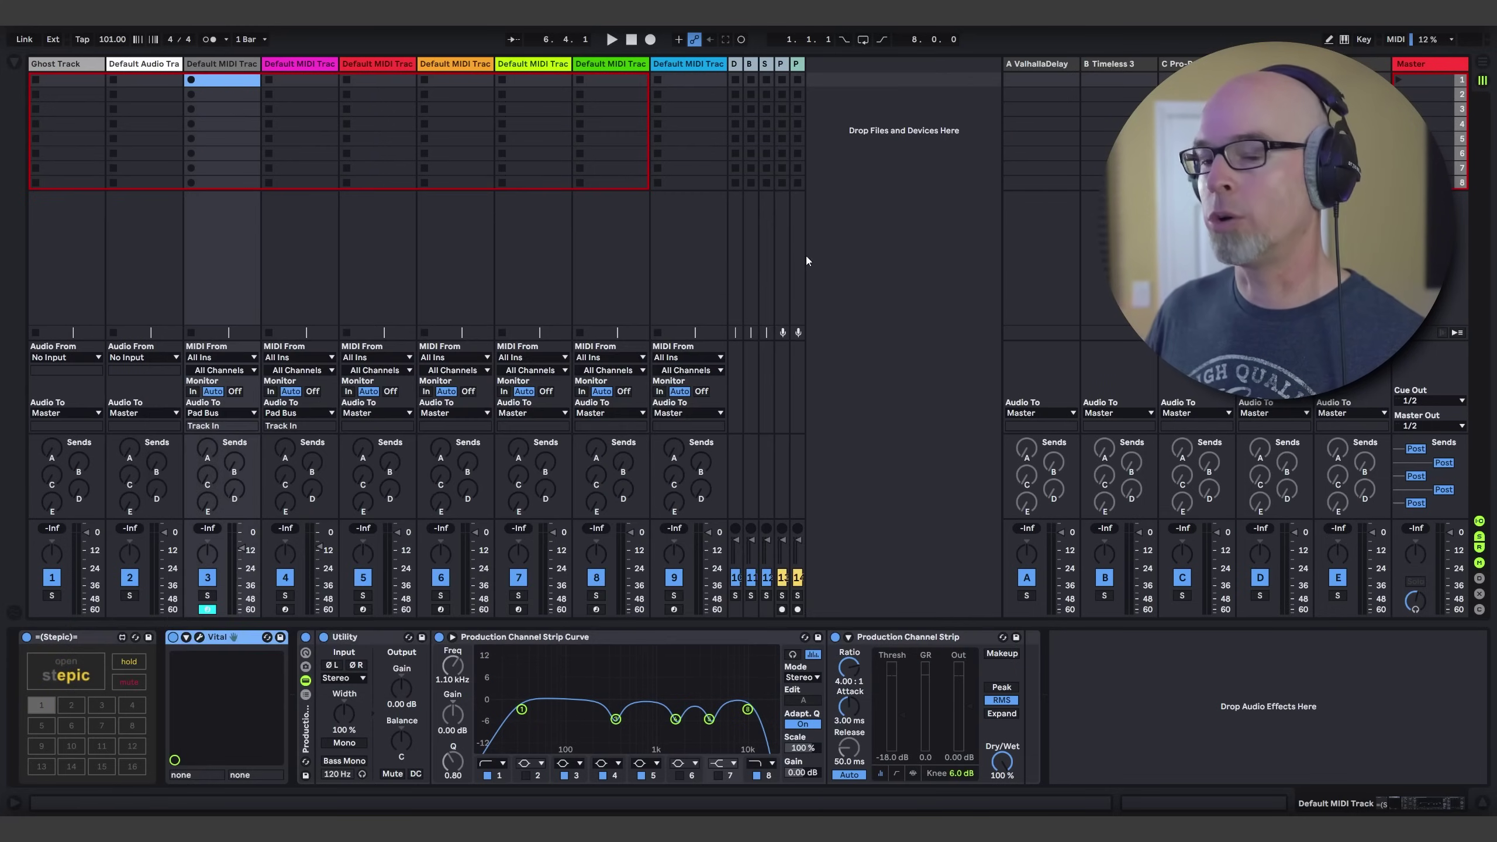
Set Stepic to 4 steps in d3 natural minor with a custom 4 | 1 note length
click(154, 640)
drag(384, 52, 394, 126)
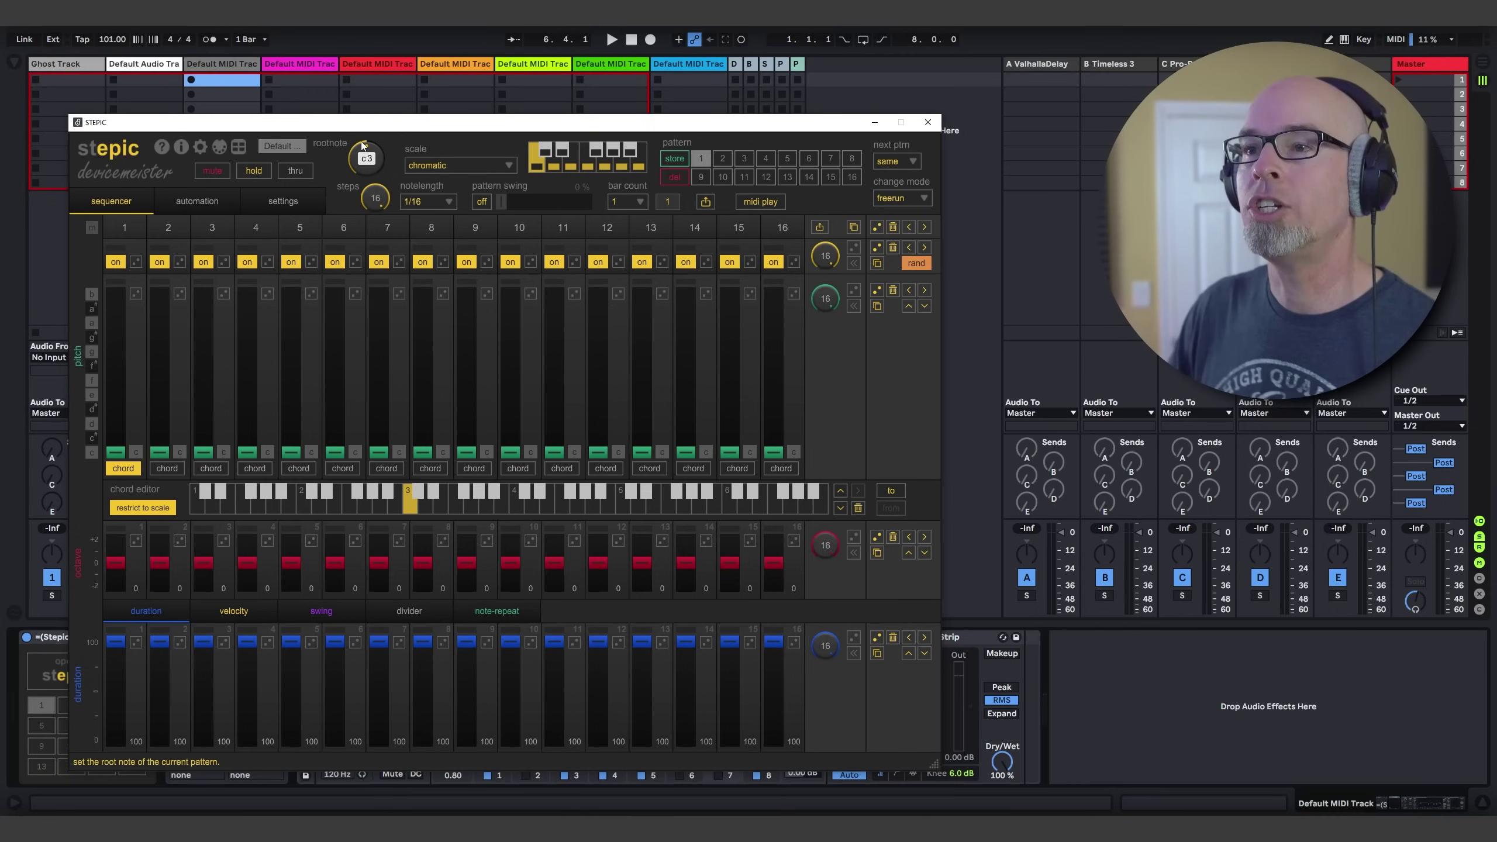
scroll(376, 160, up, 2)
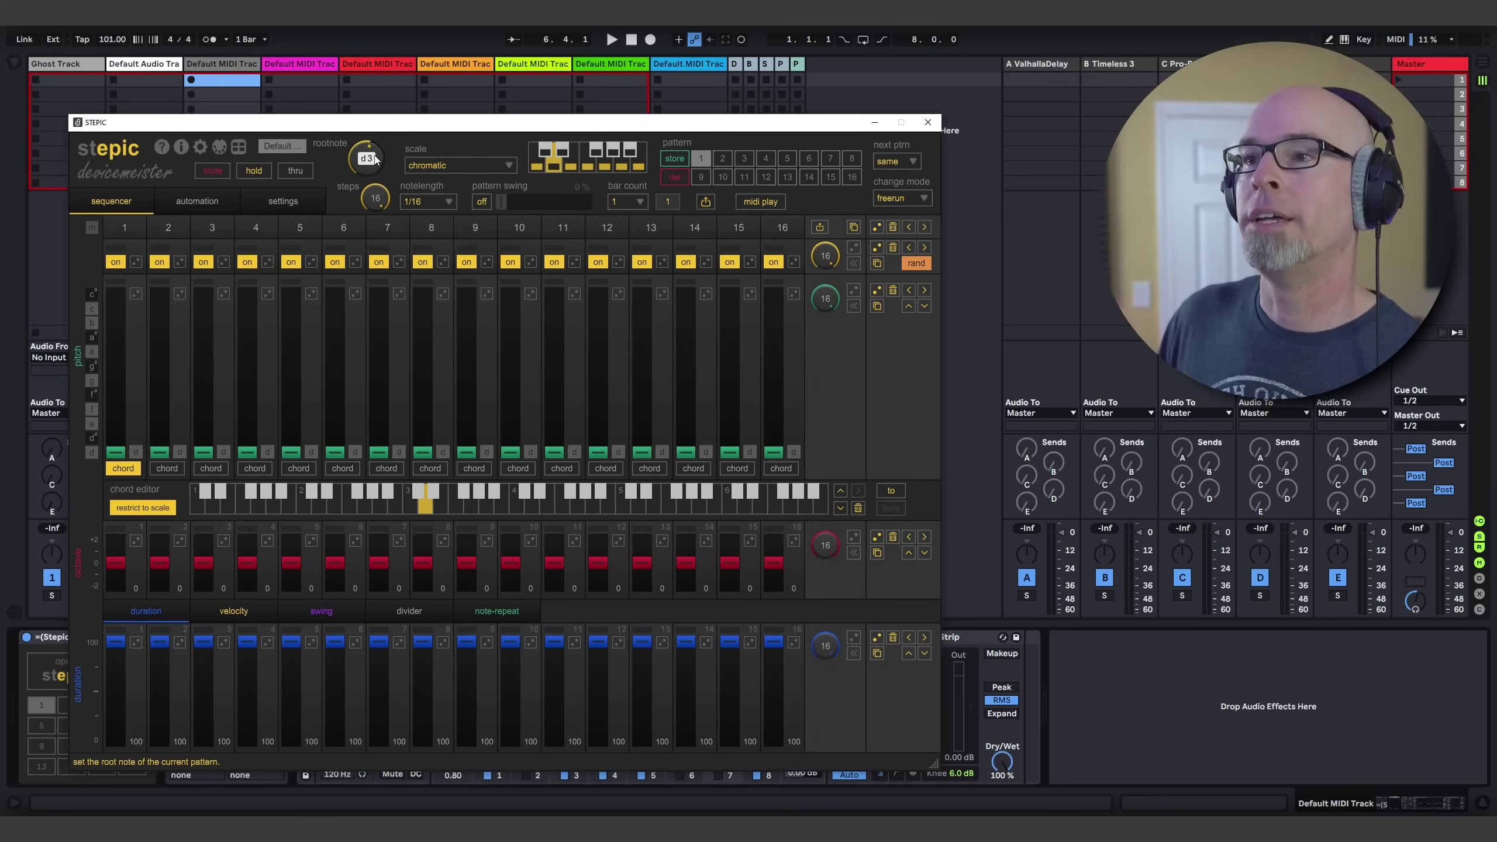
click(445, 165)
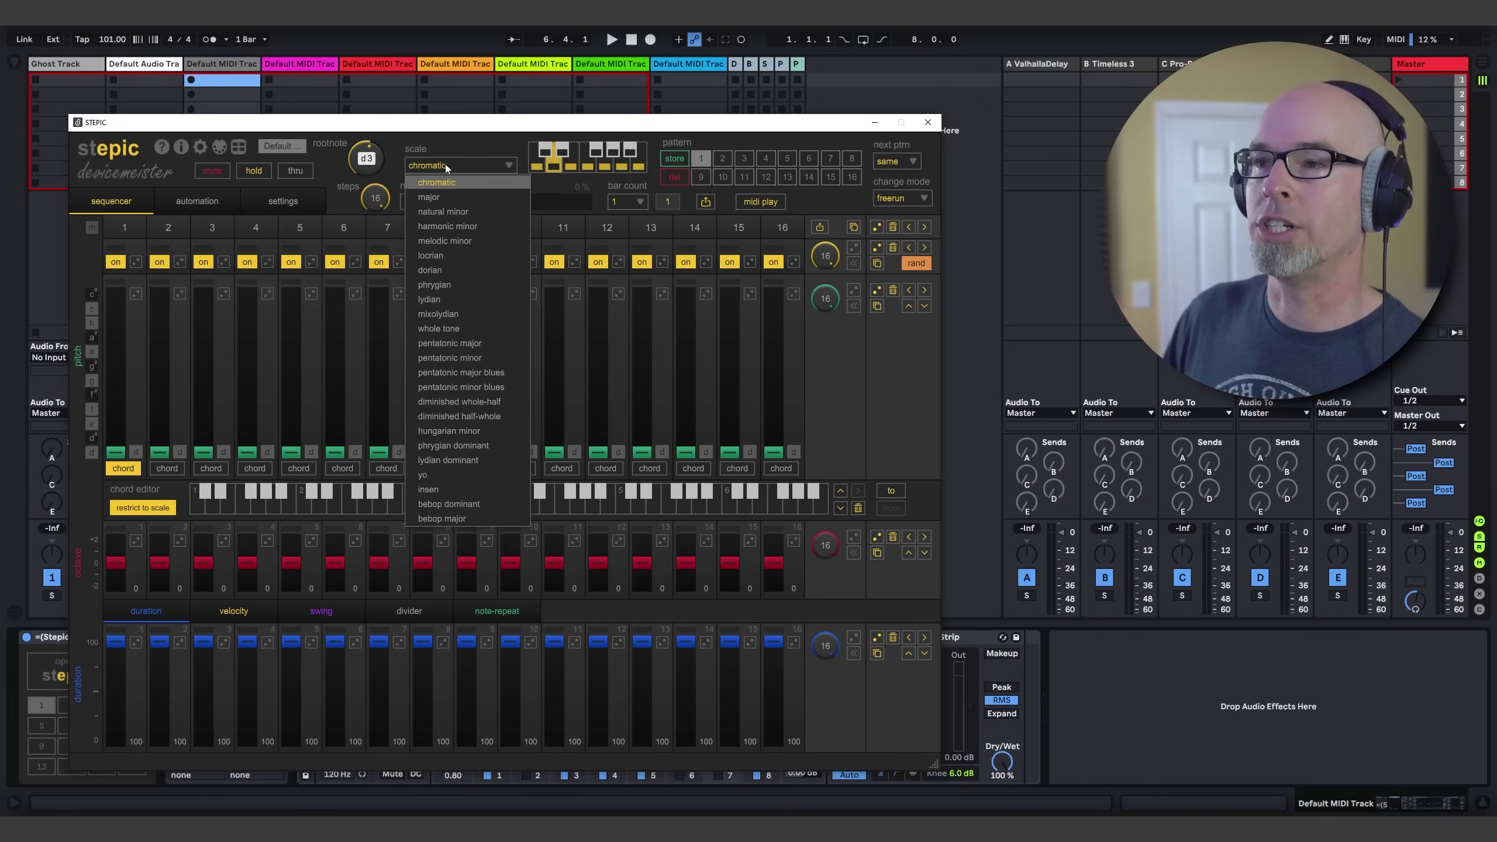
click(437, 217)
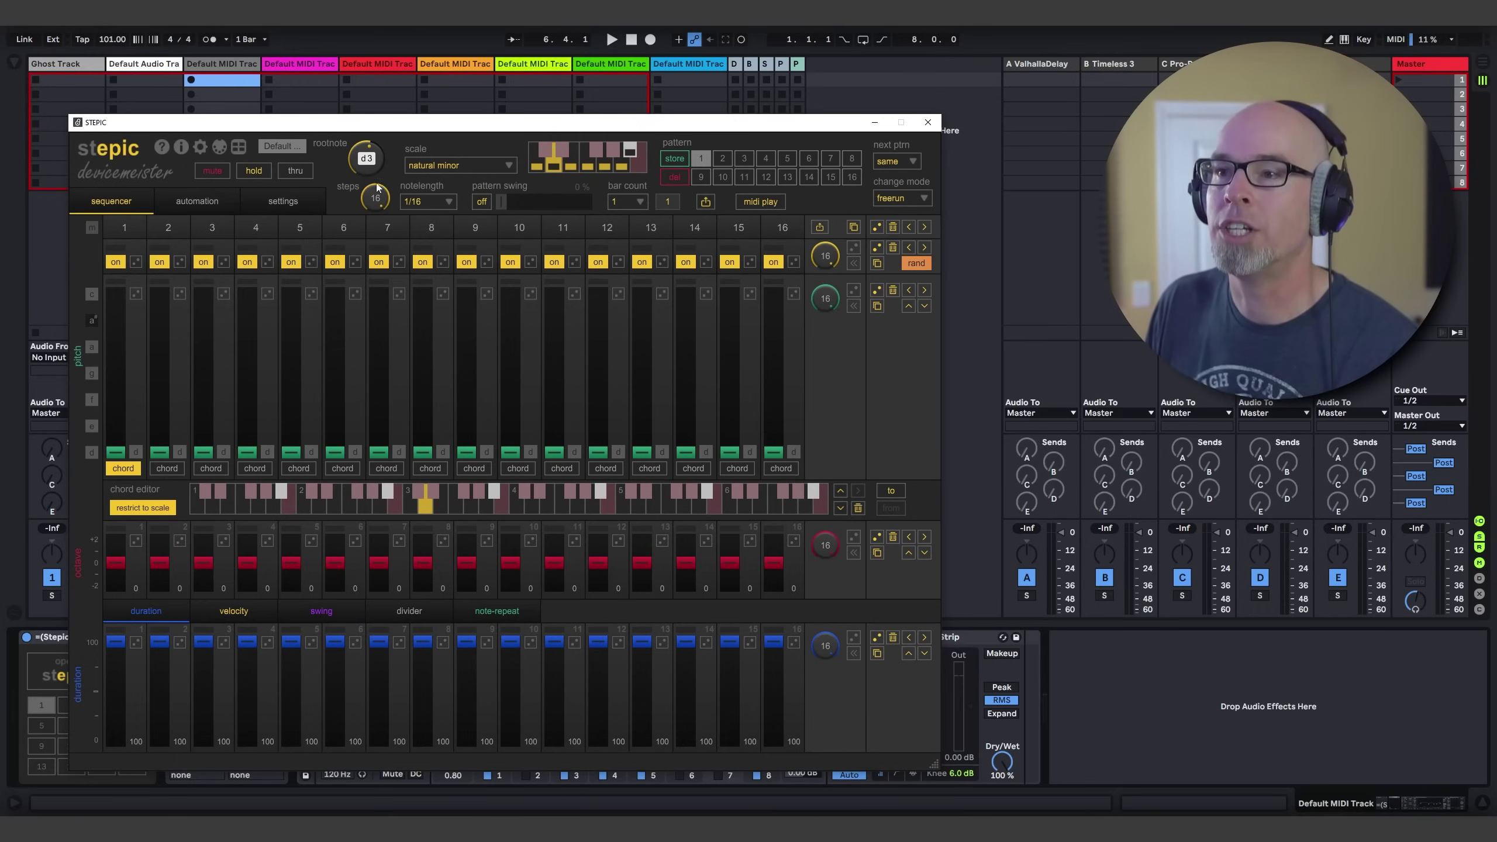
drag(381, 205, 379, 320)
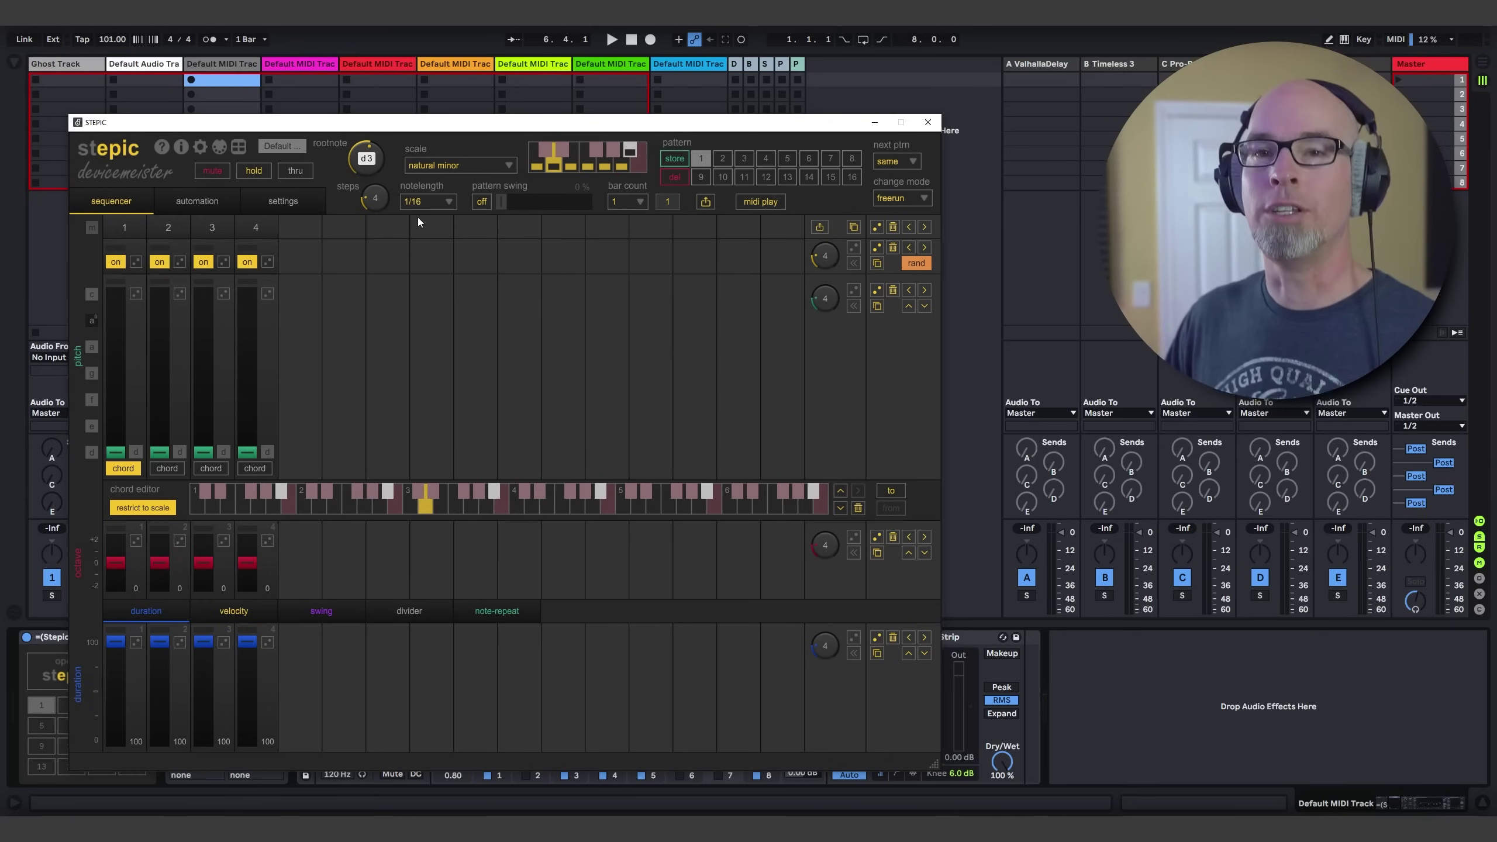
click(433, 206)
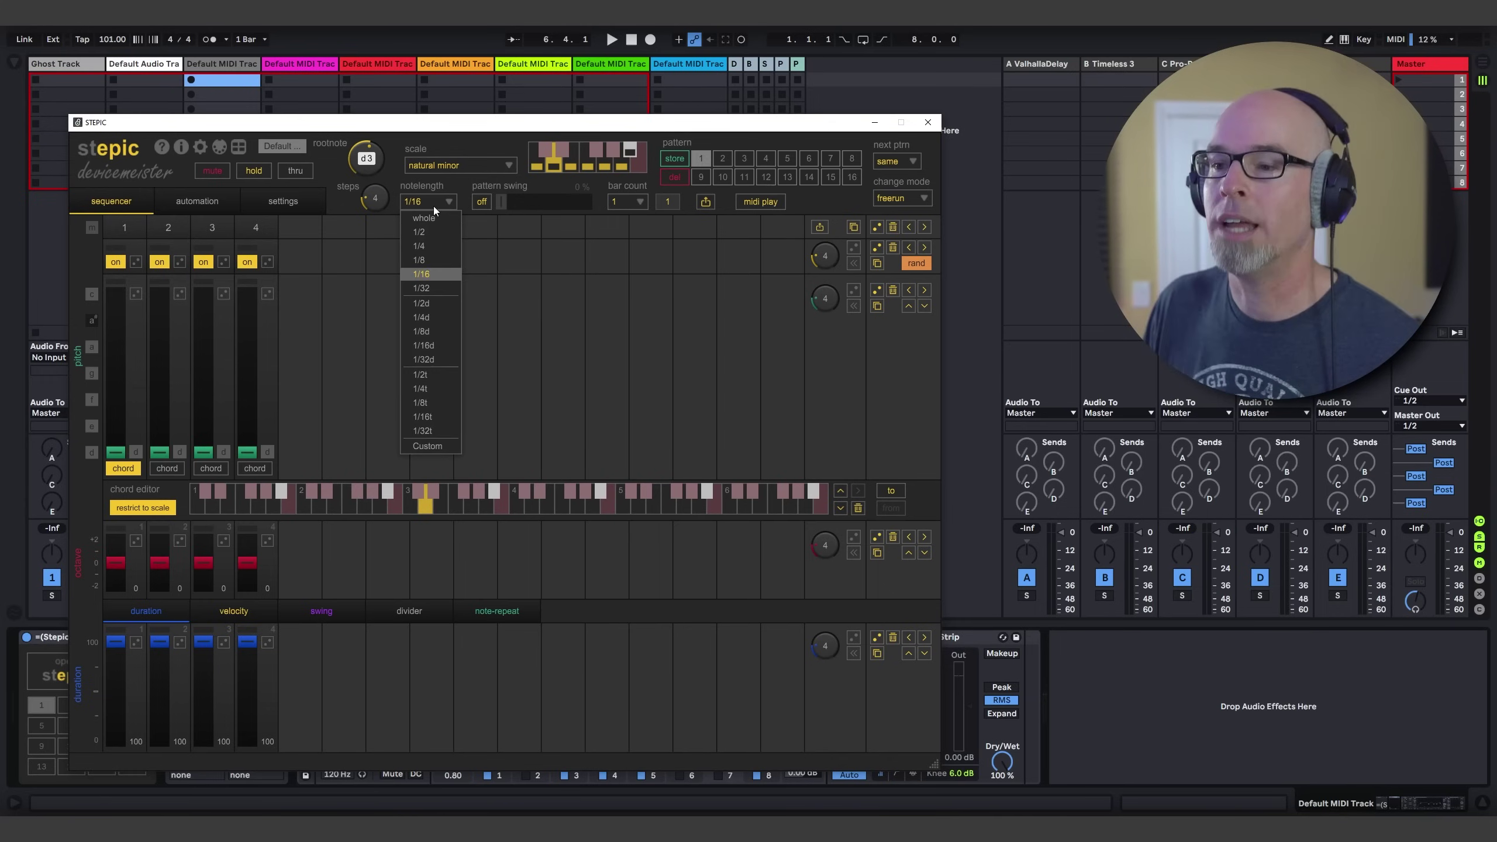
click(428, 447)
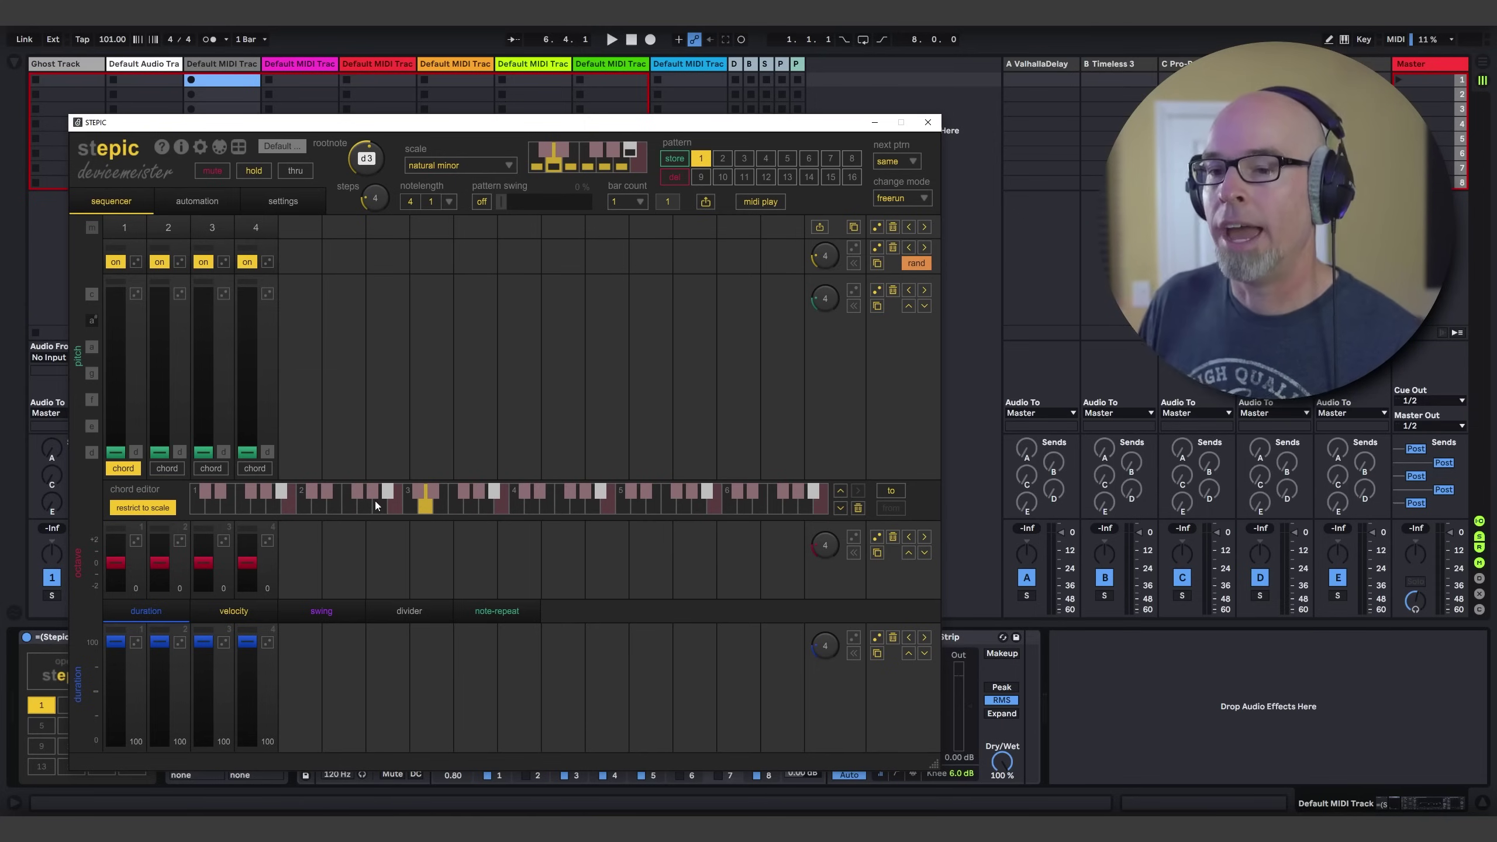
Add chord notes to steps 1 and 2 in Stepic's chord editor
click(457, 508)
click(485, 508)
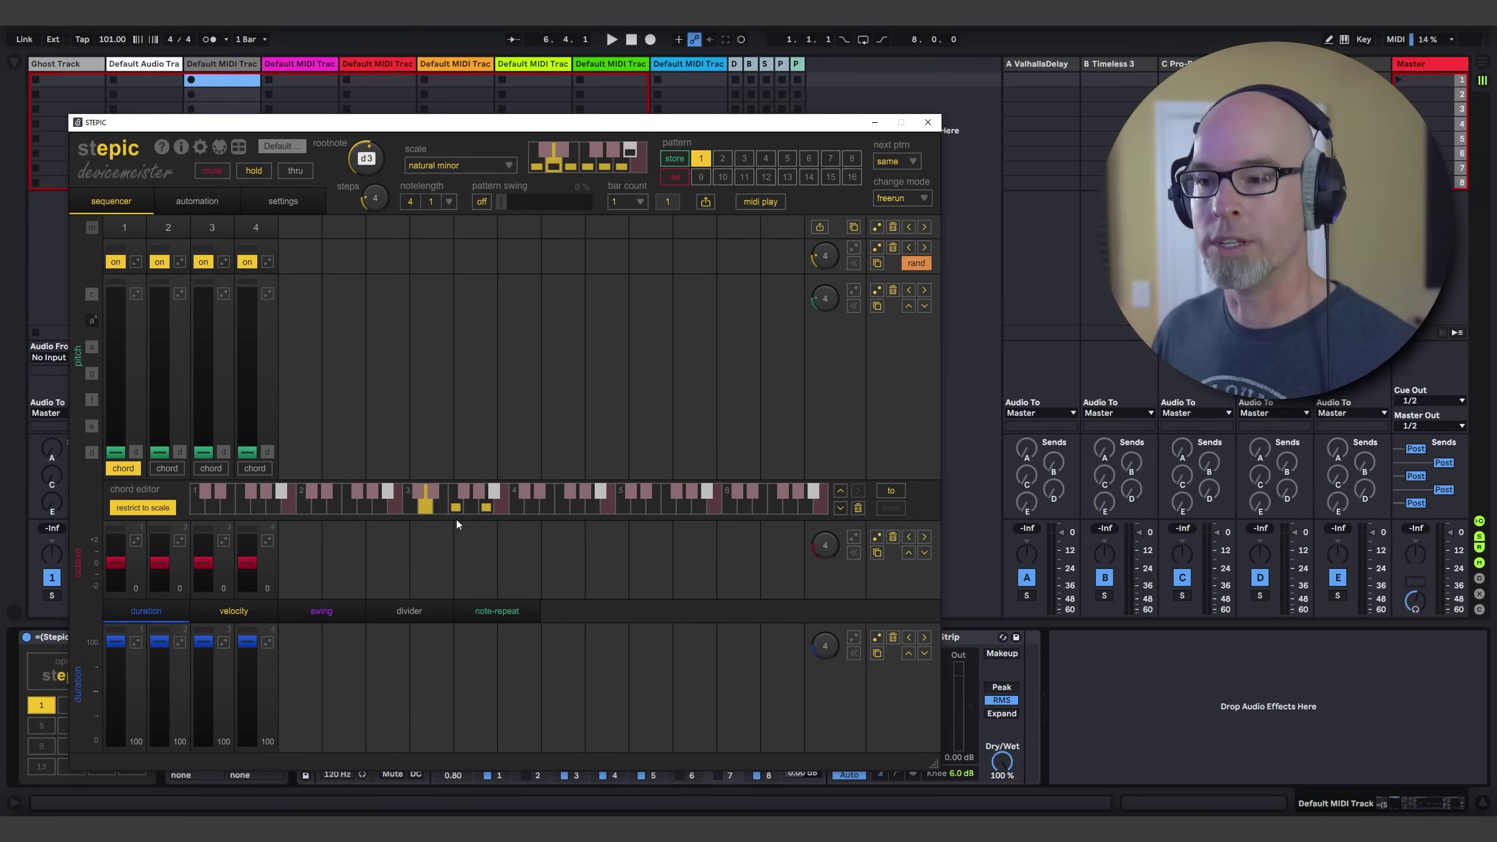
click(167, 469)
click(441, 508)
click(485, 508)
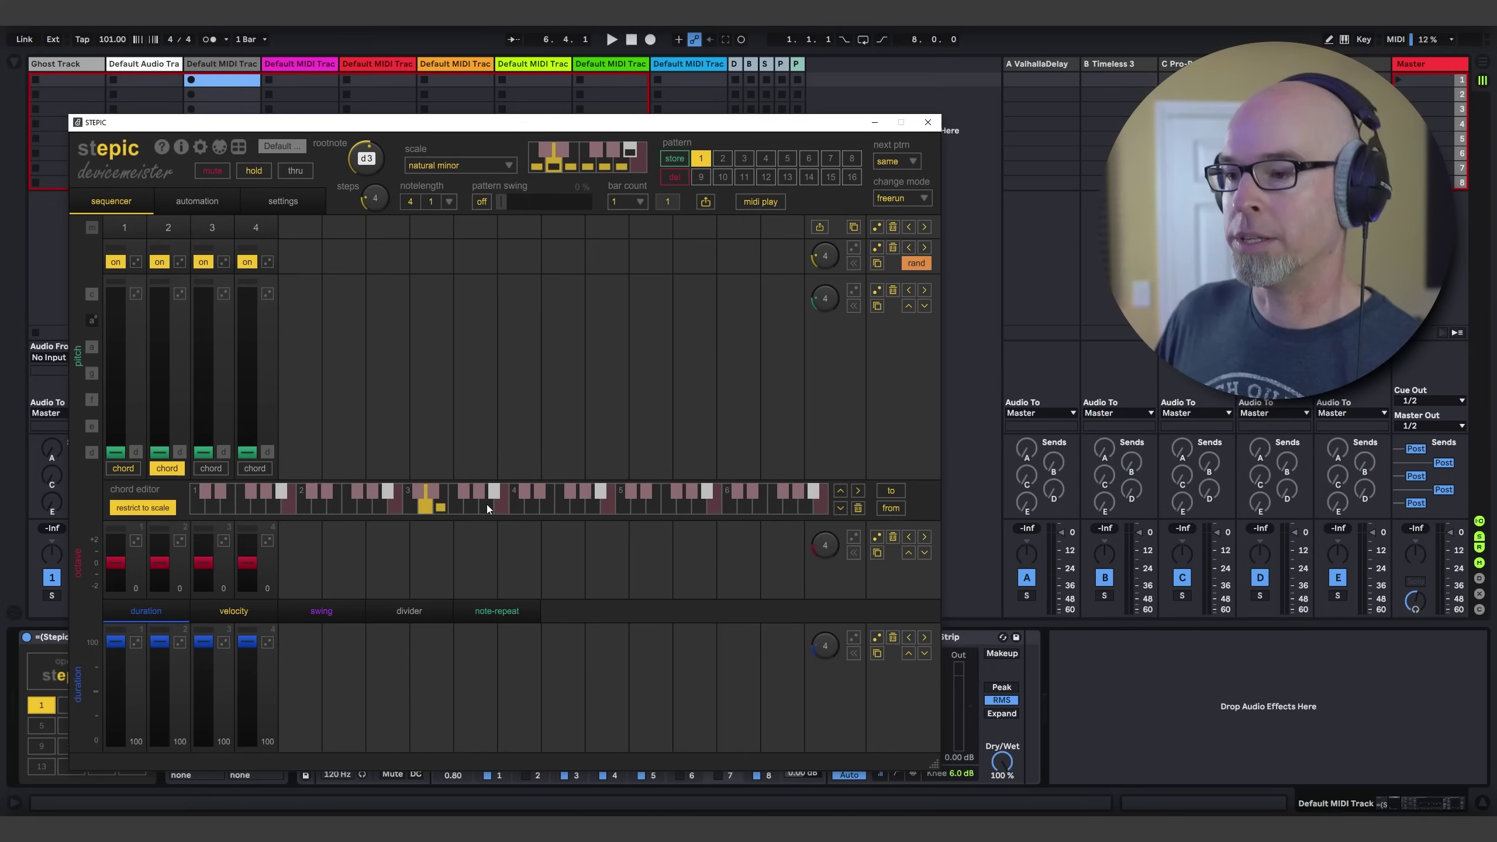
click(531, 508)
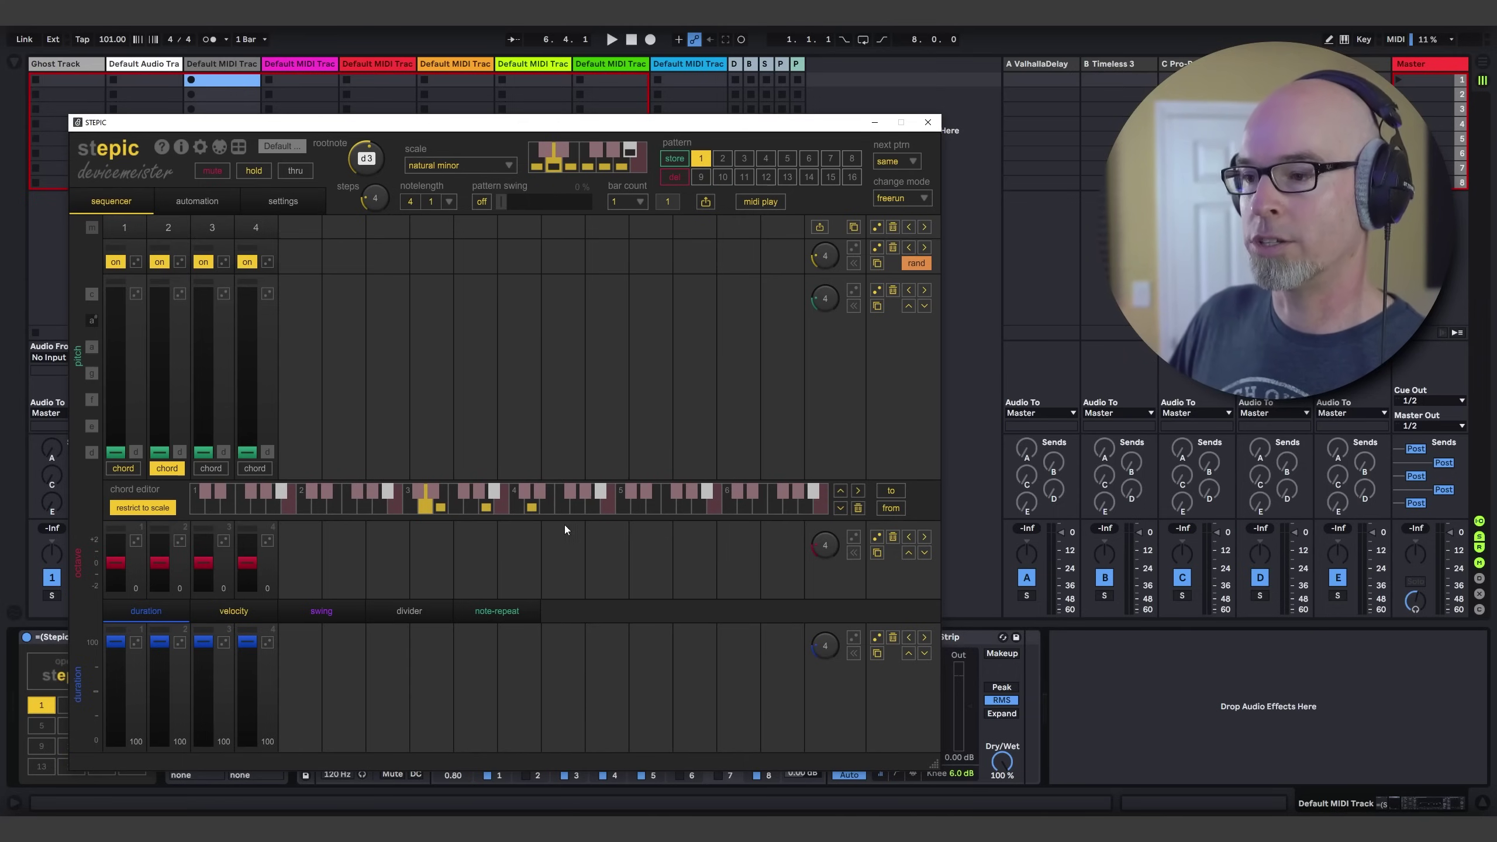
Build multi-note chords on steps 3 and 4, including a low note on step 4
click(211, 468)
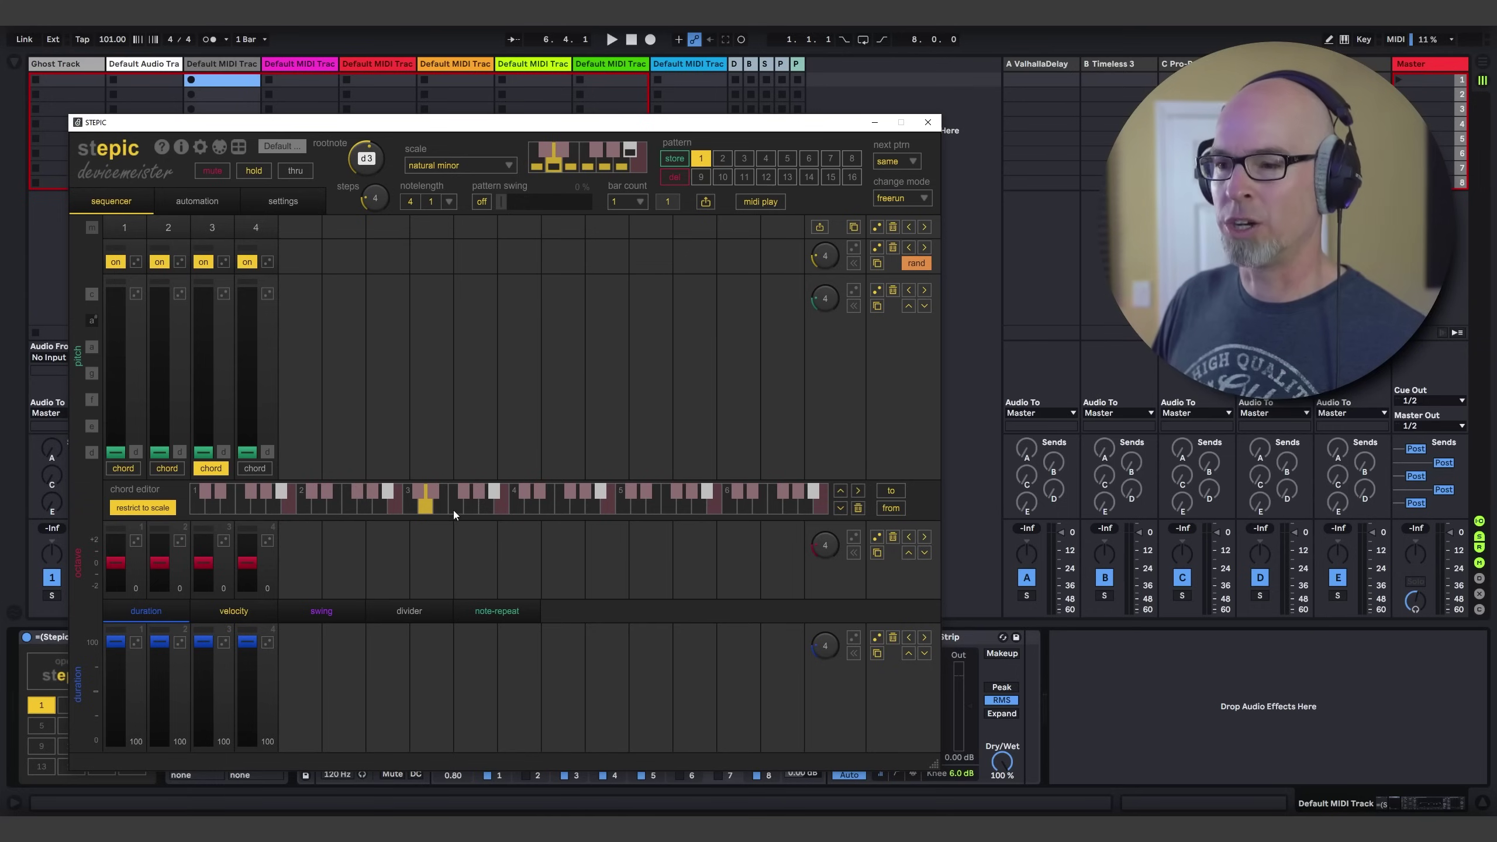
click(470, 508)
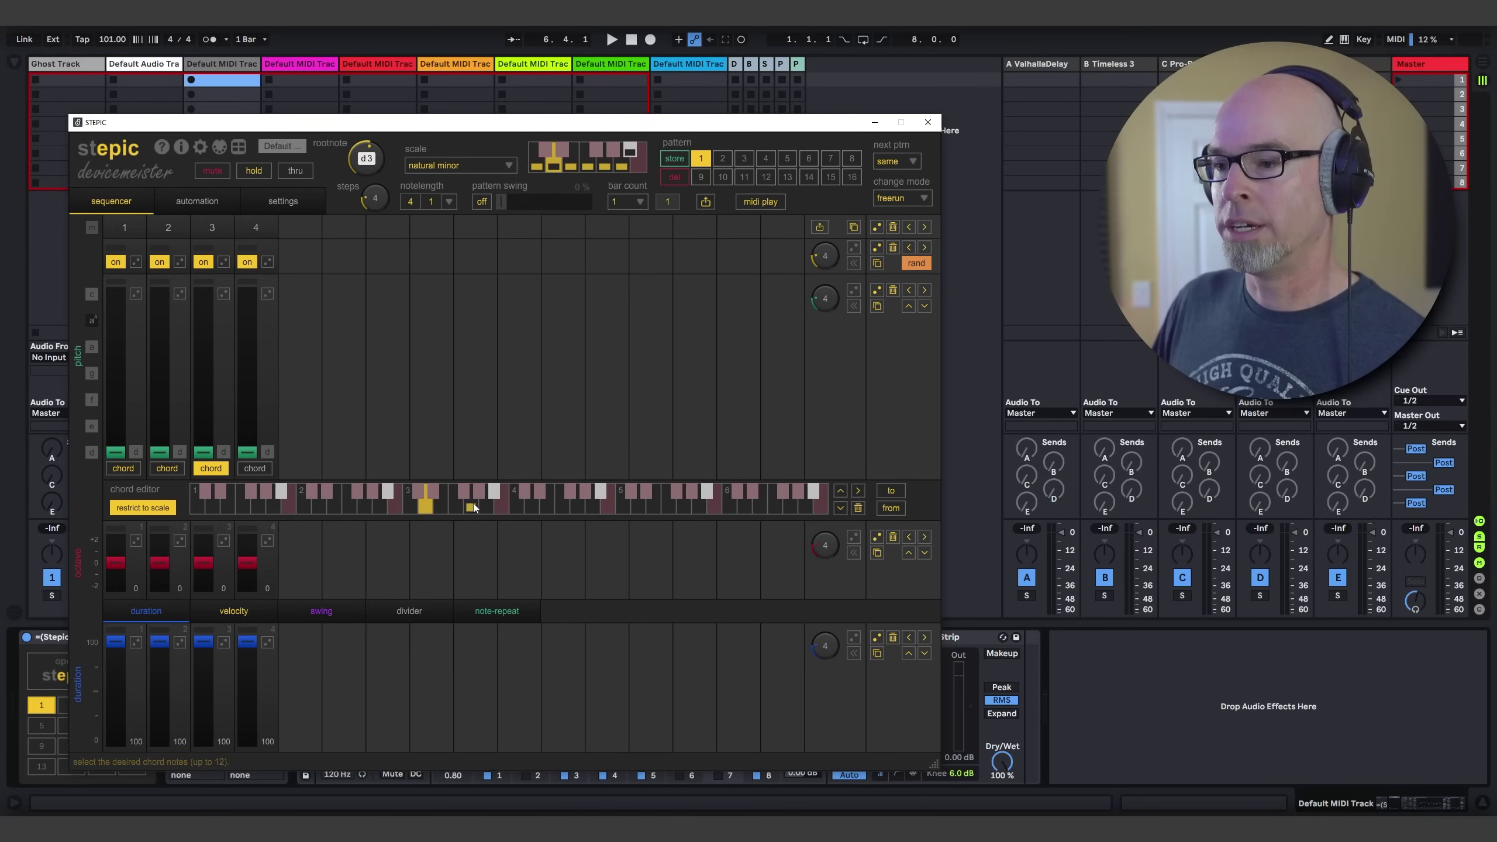
click(486, 508)
click(530, 508)
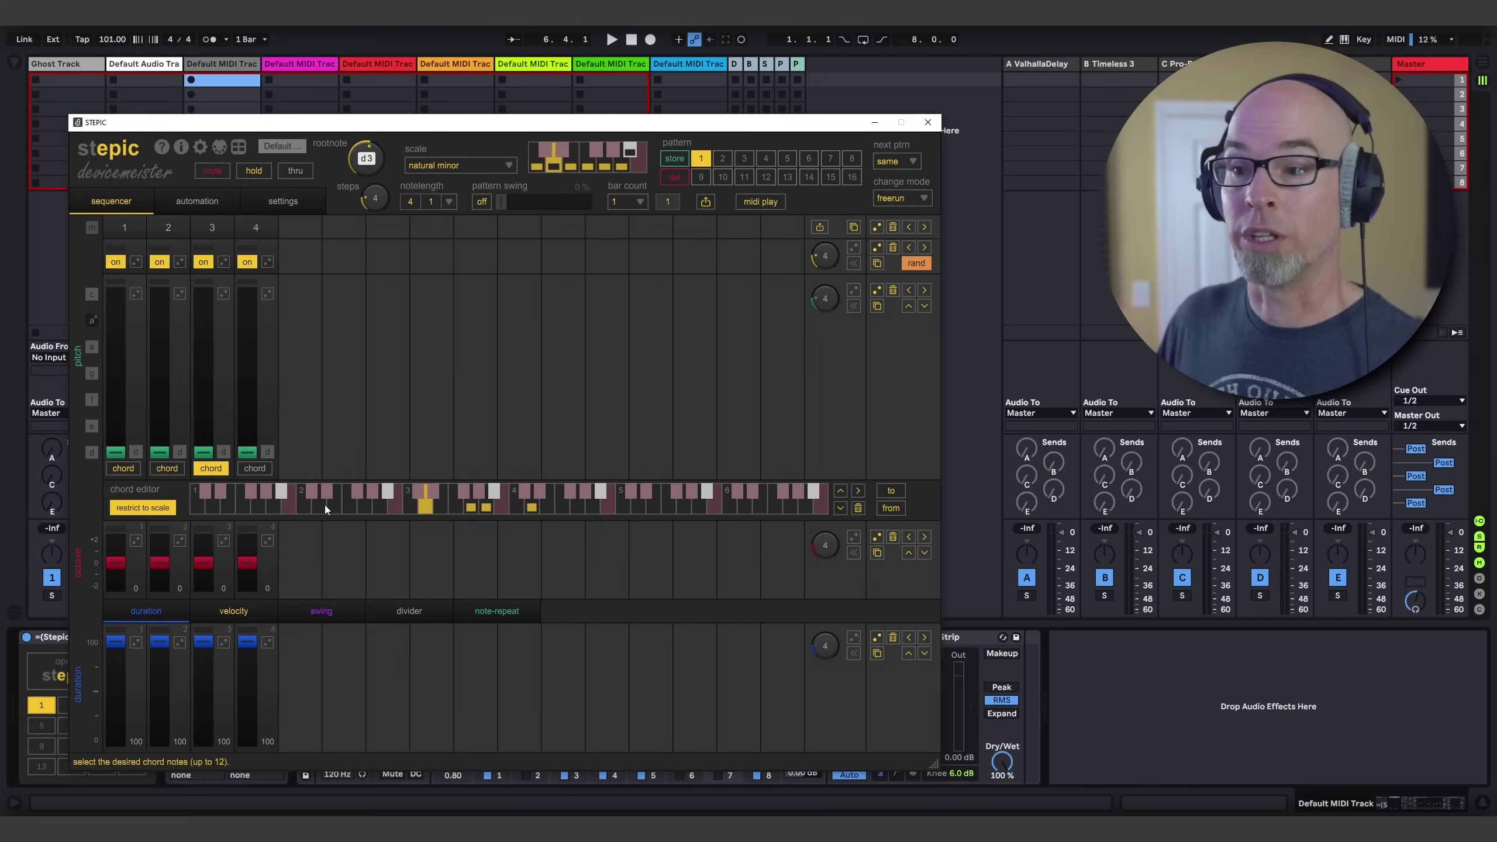
click(254, 469)
click(456, 508)
click(531, 507)
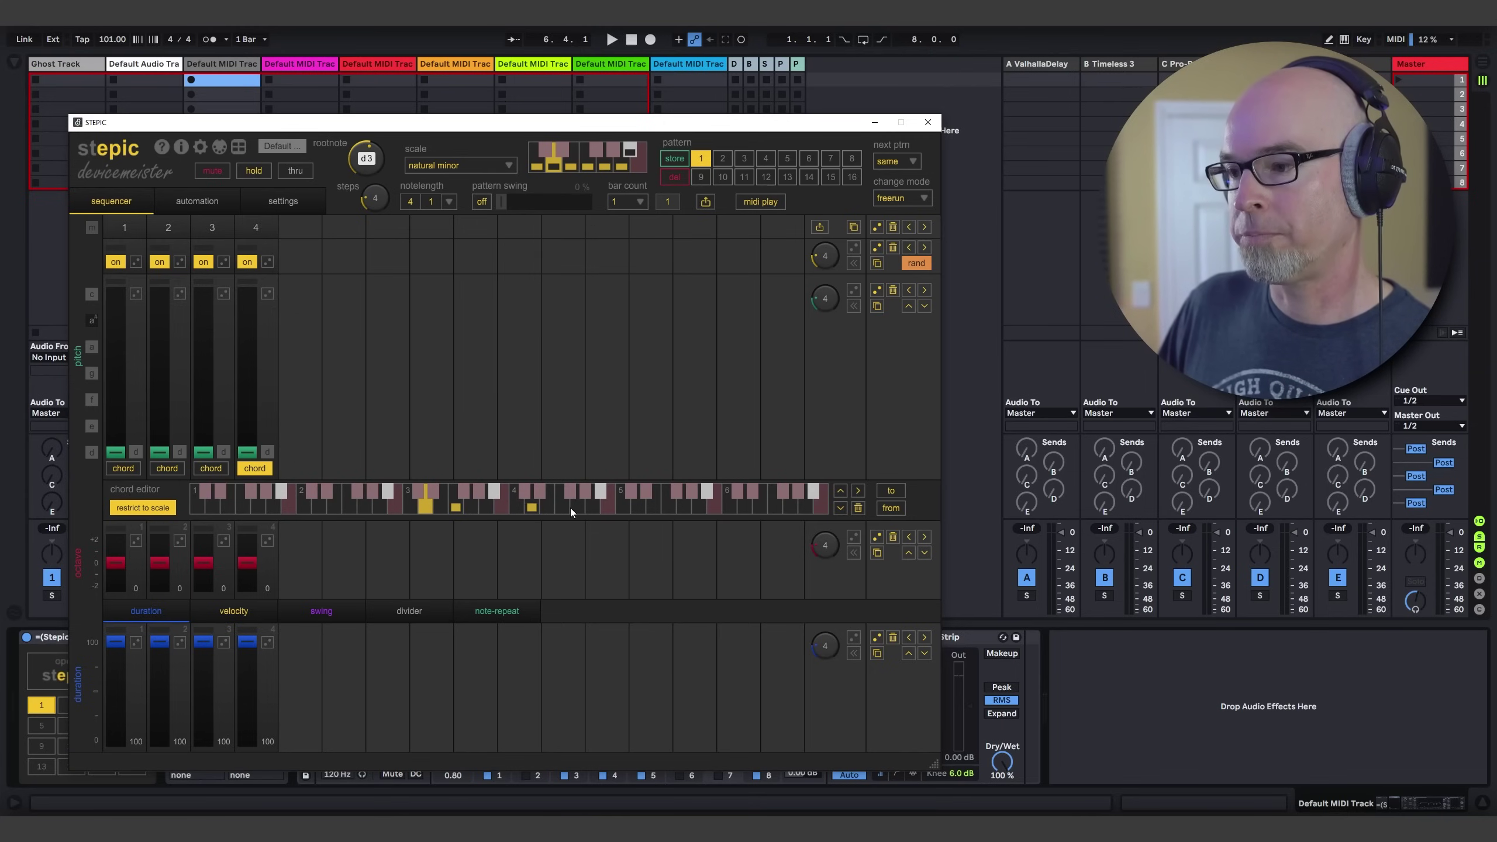
click(563, 511)
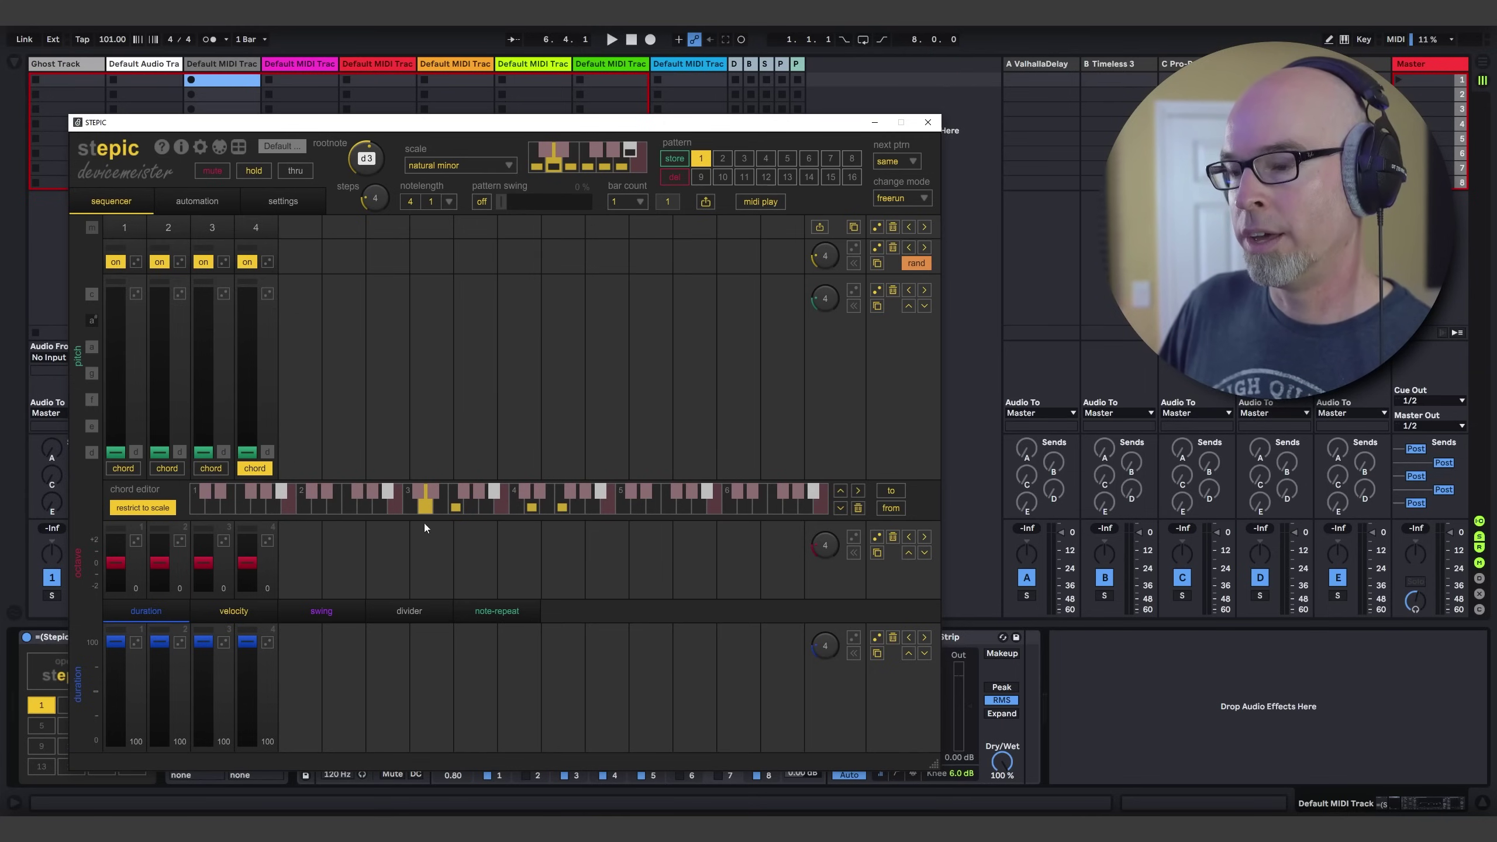
click(365, 508)
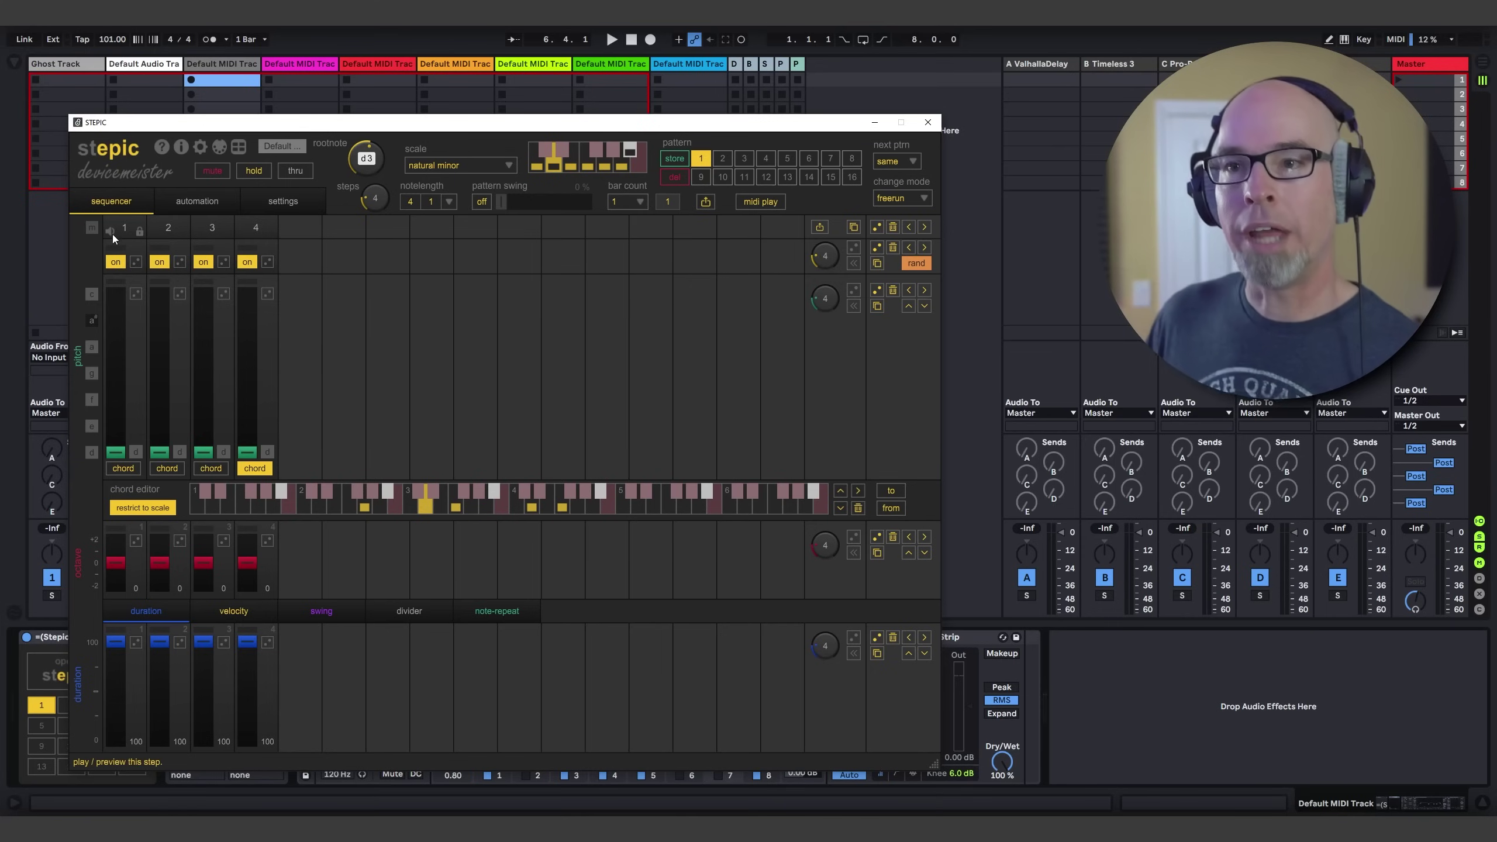
Preview the chords and set random pitch step order to avoid repeated steps
click(110, 232)
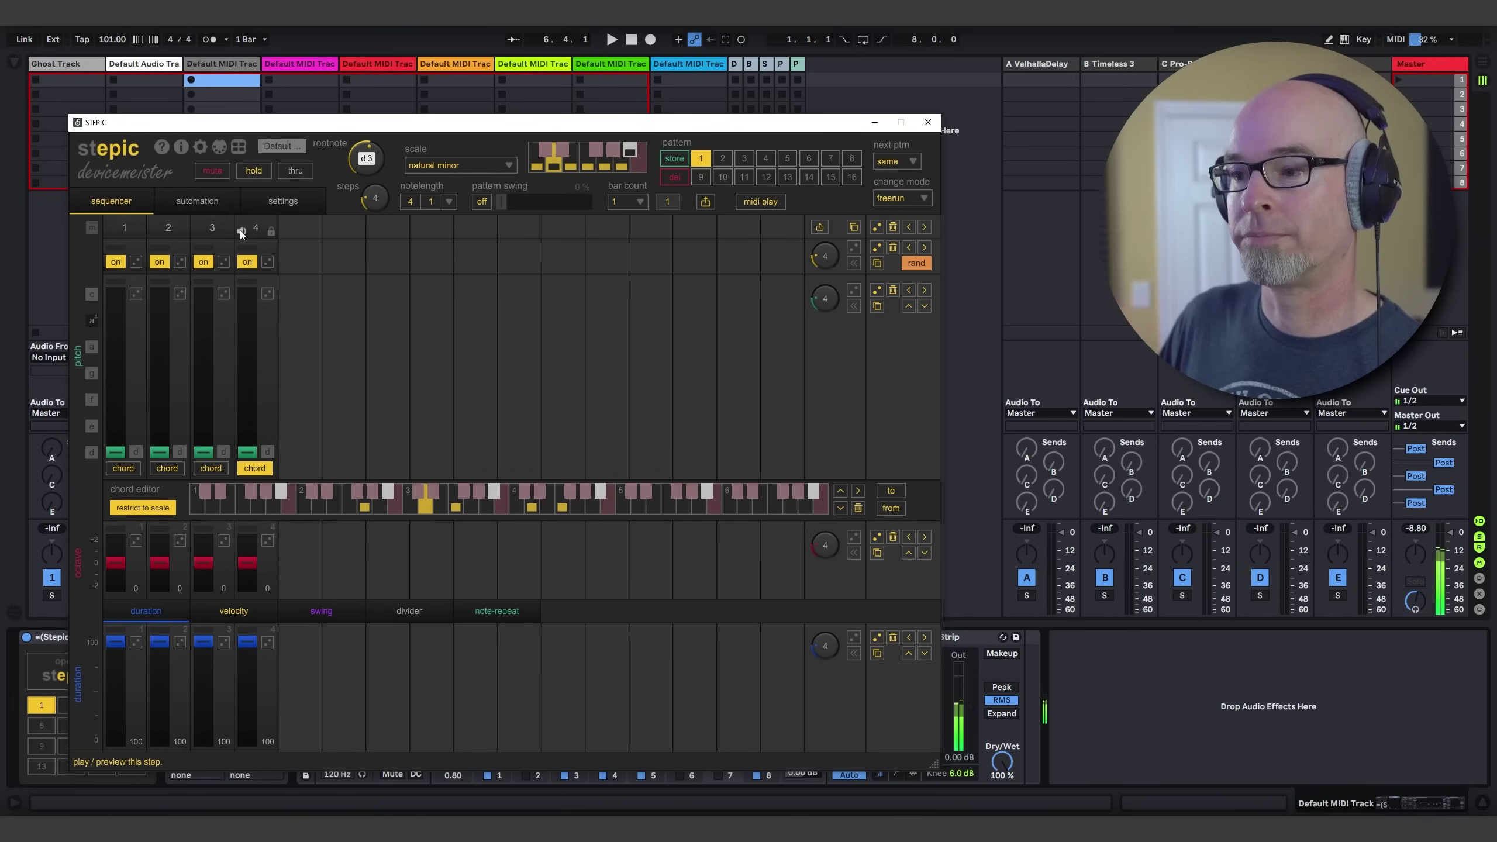
click(241, 231)
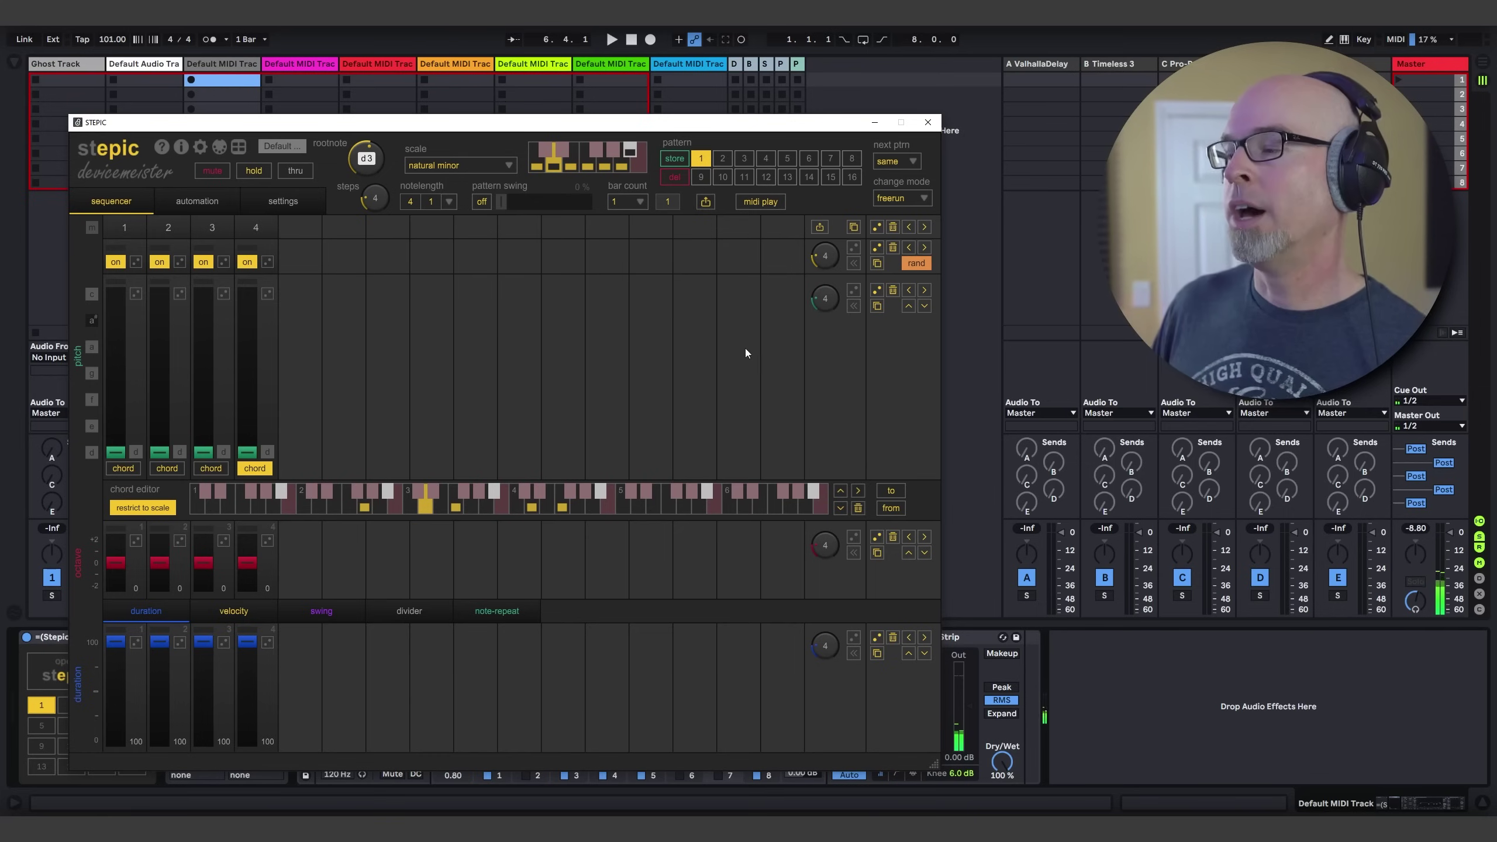
click(855, 291)
click(853, 291)
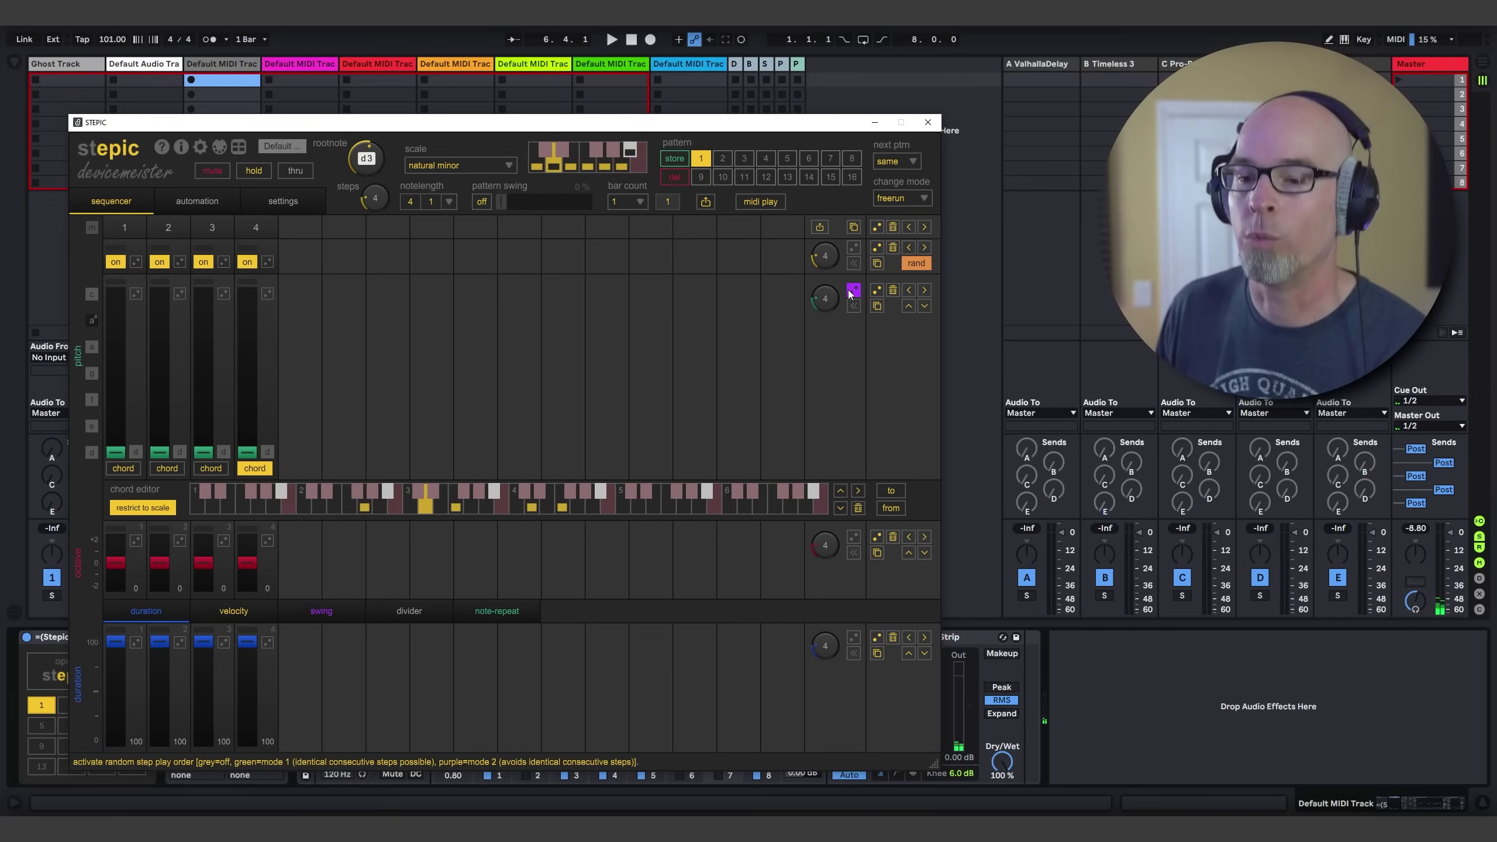
click(854, 292)
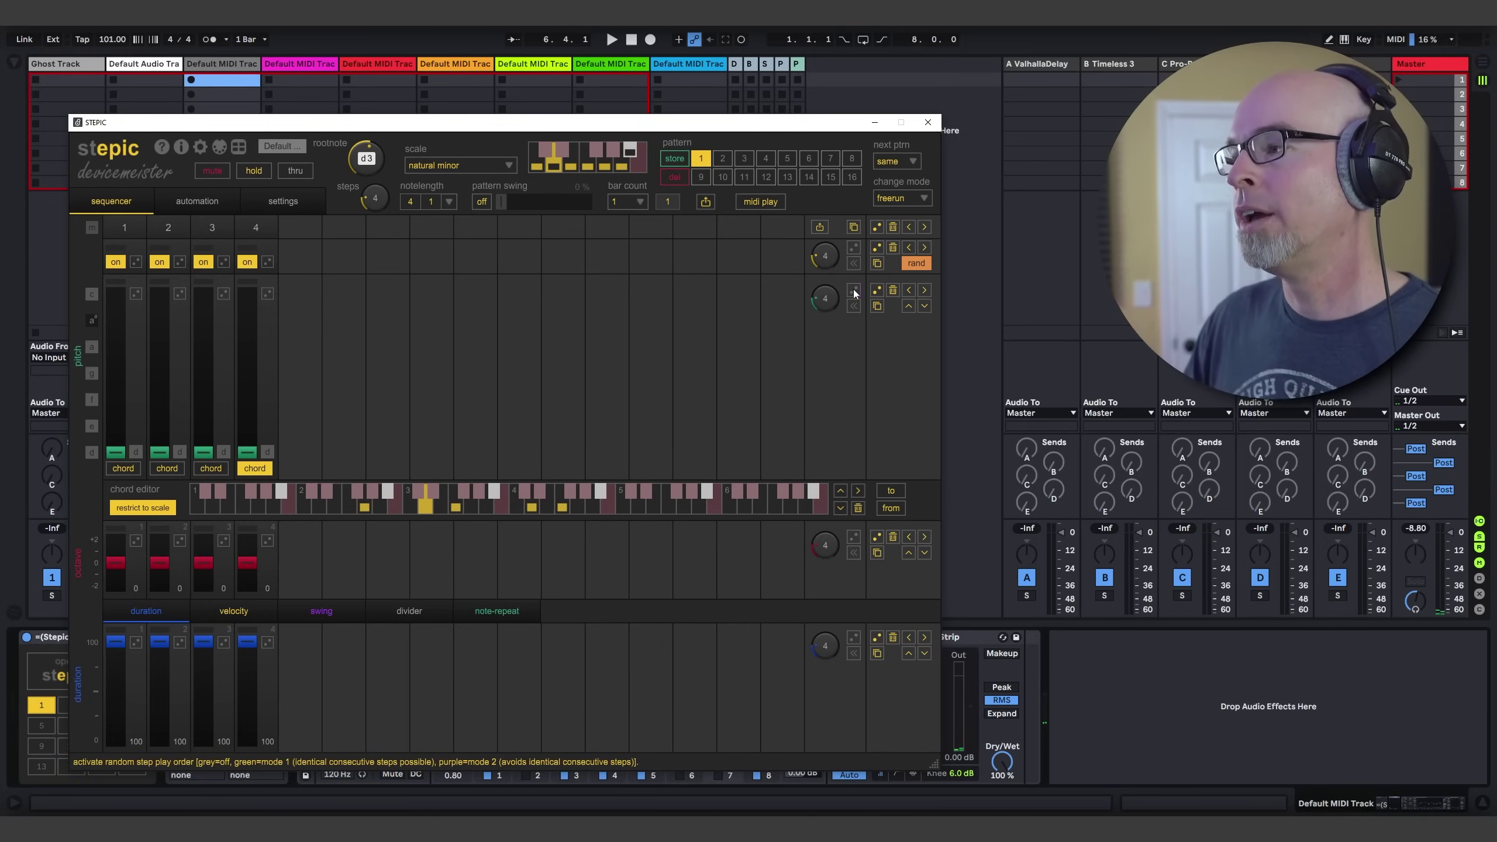
click(853, 291)
click(854, 291)
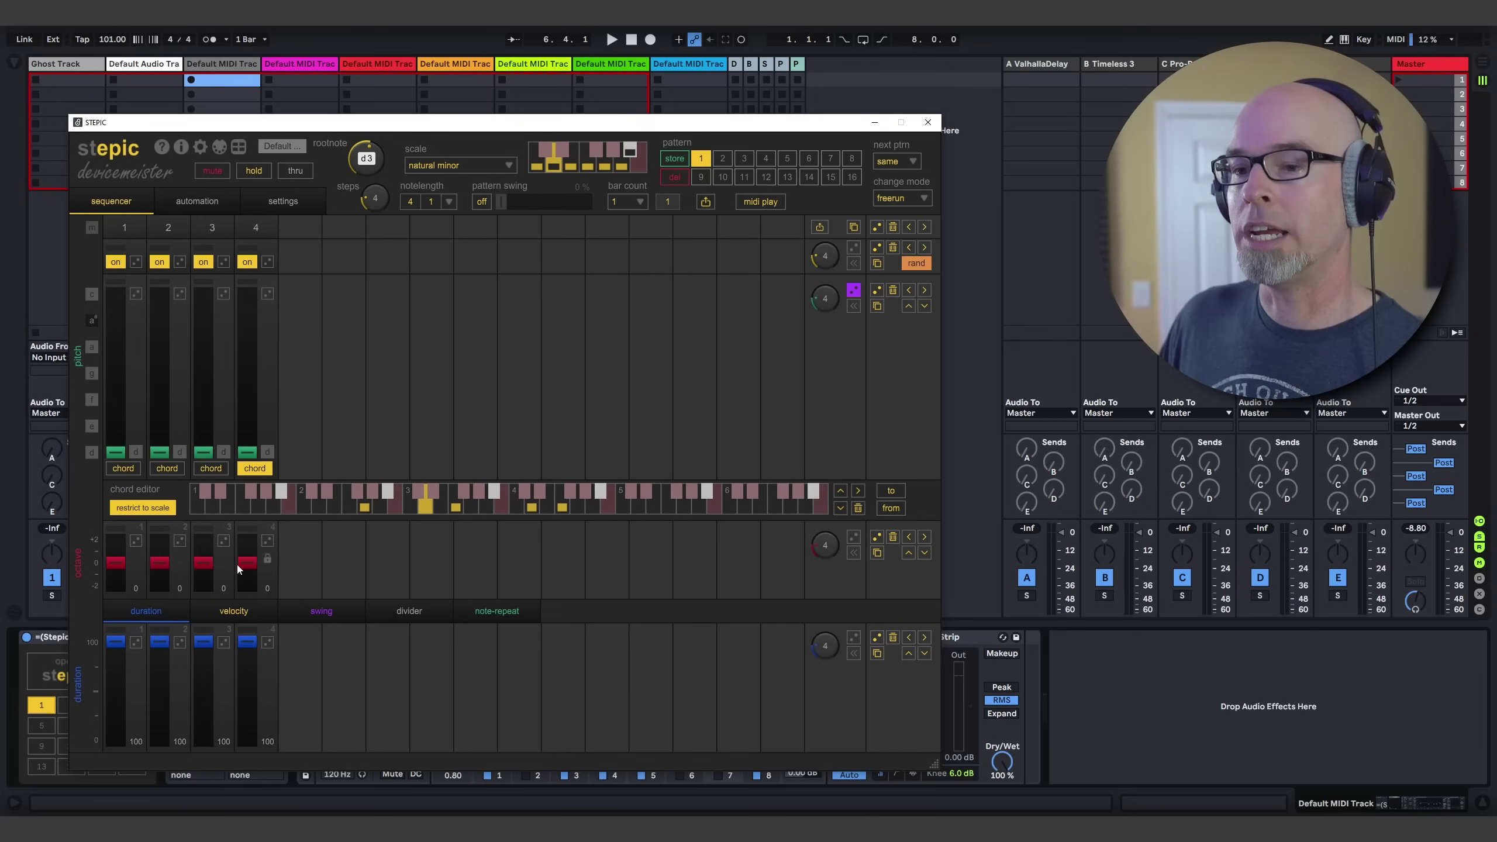
Raise step 4 one octave, randomize the octave row, and close Stepic
drag(244, 558, 244, 549)
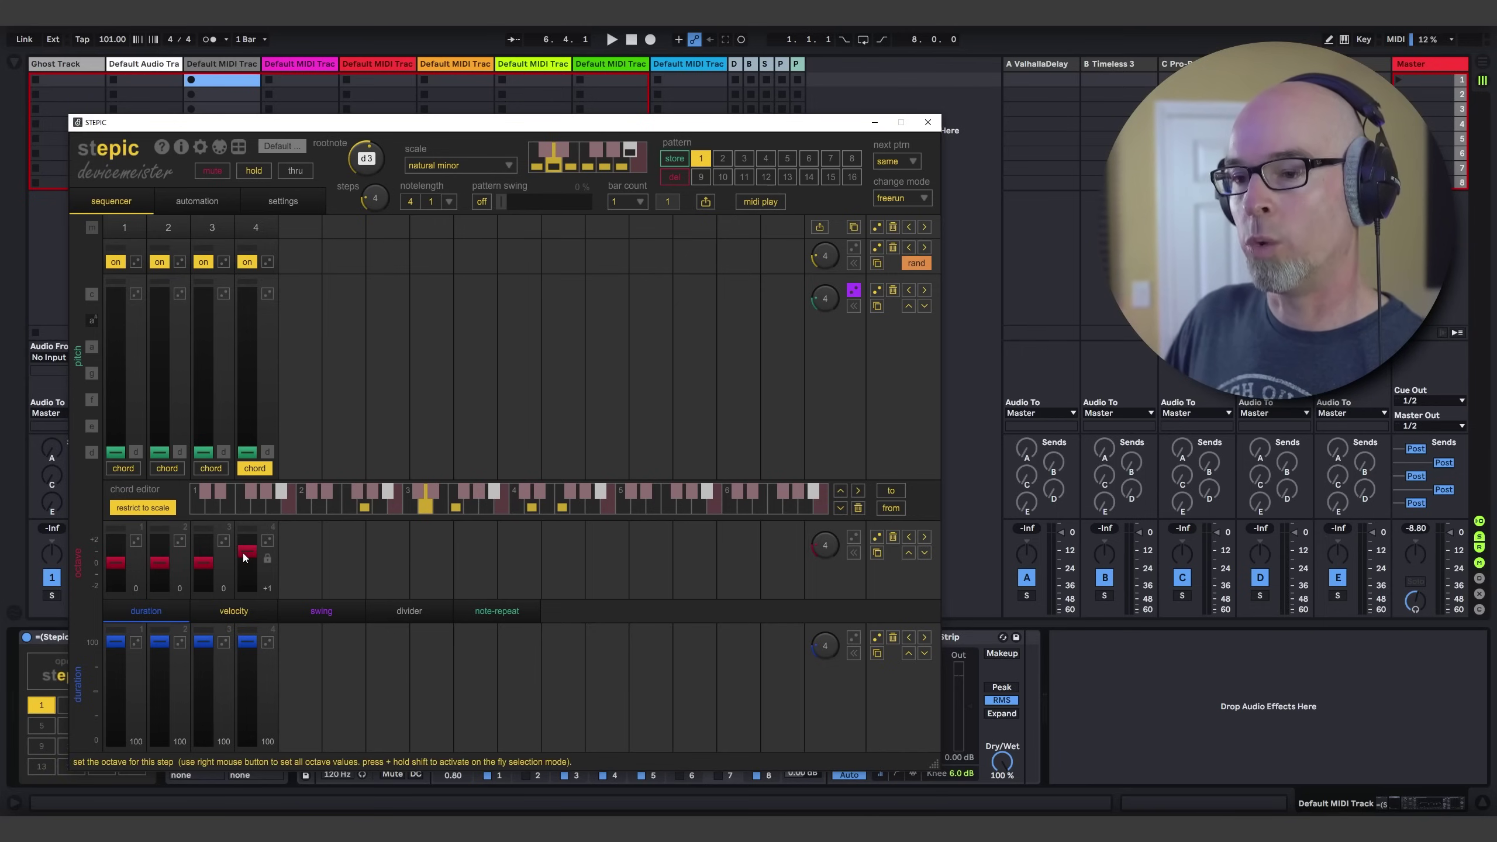
click(853, 537)
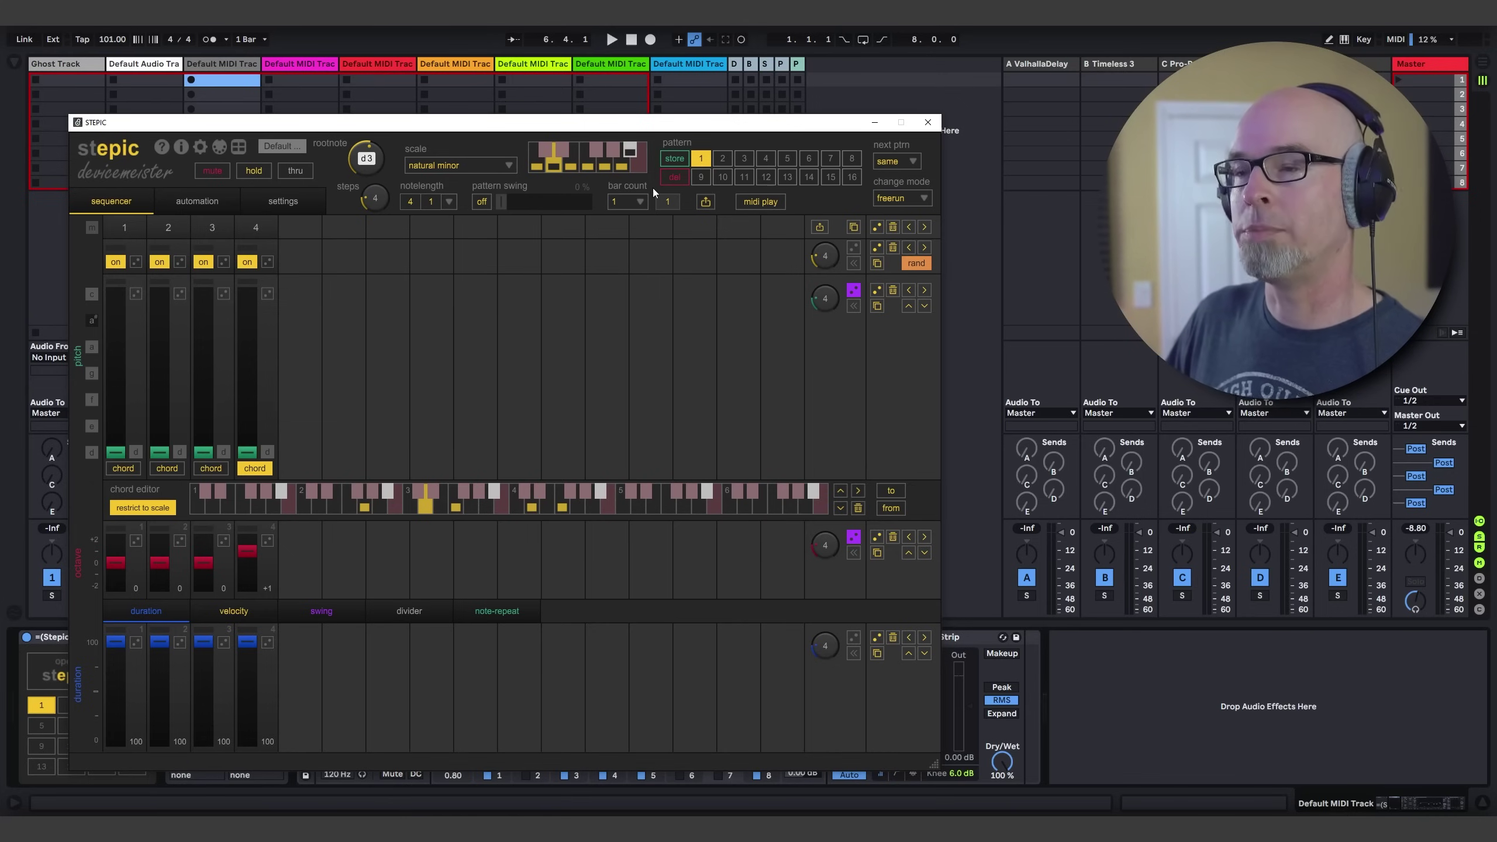
click(928, 123)
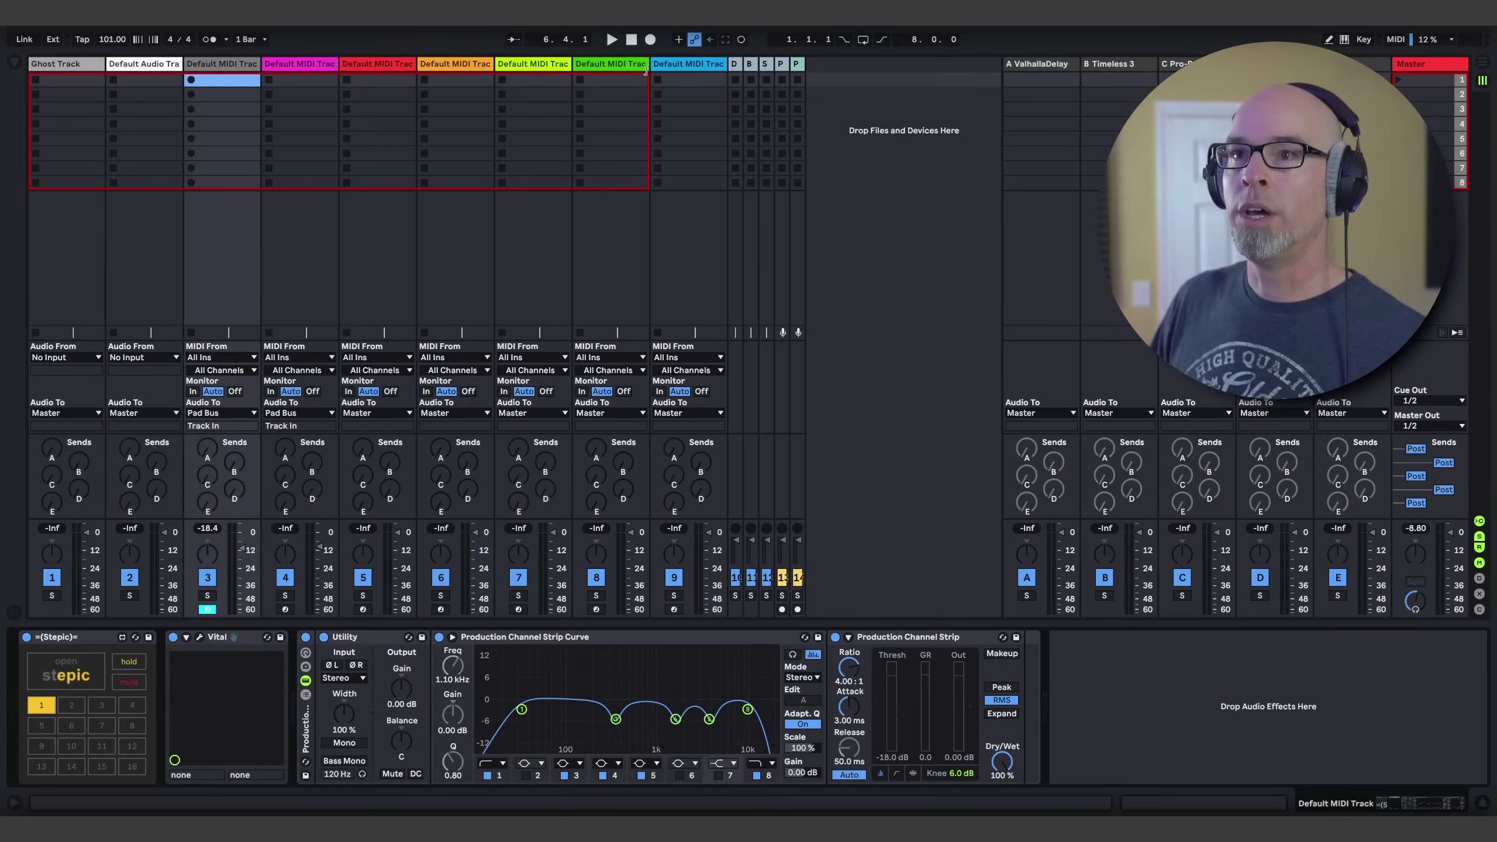
Restart playback from the top and check Vital's MC - PD Rising Star preset
click(631, 39)
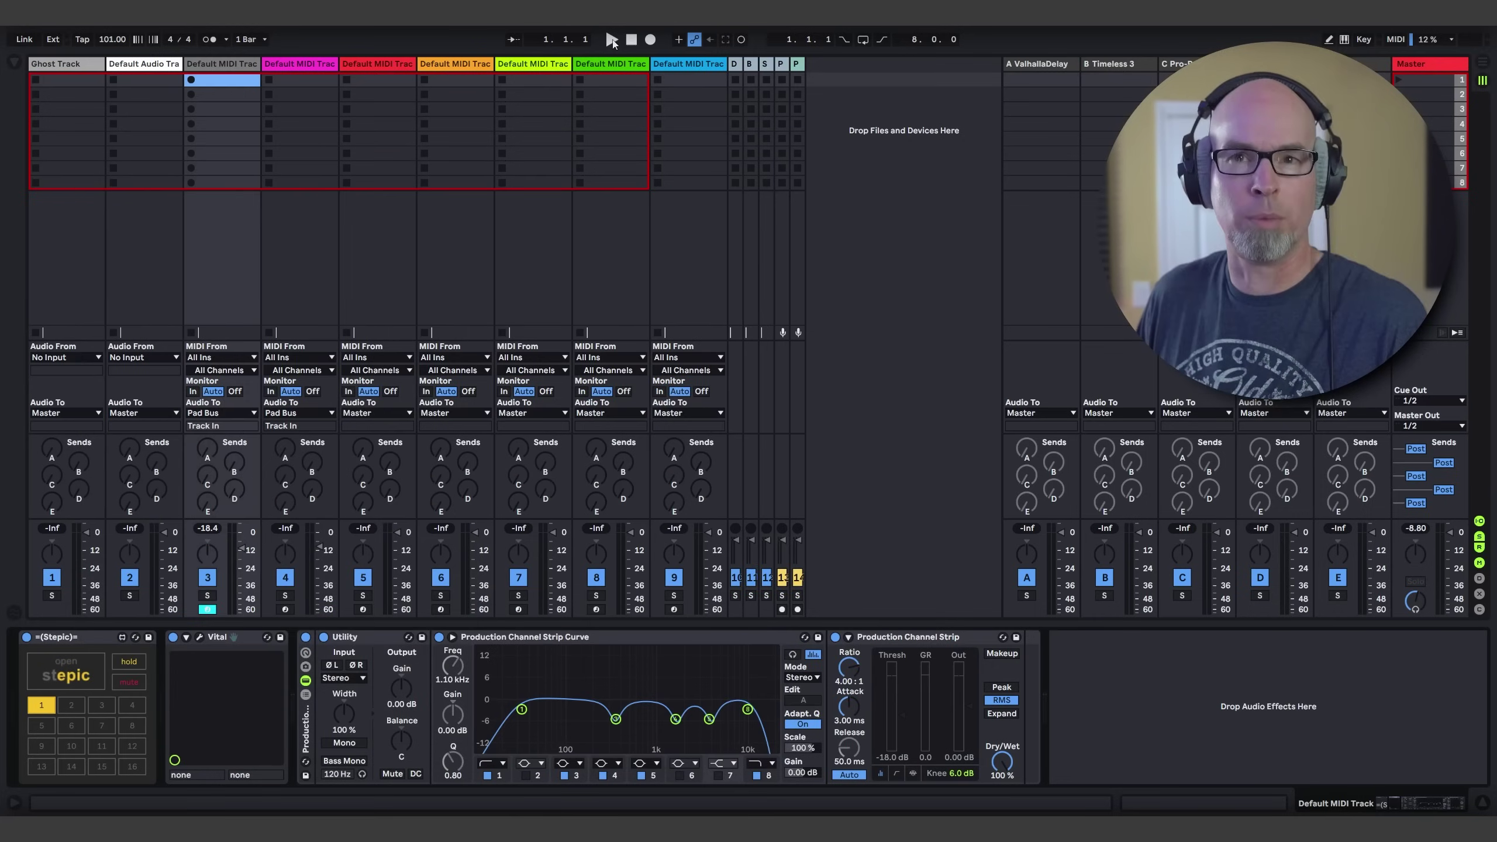
click(612, 39)
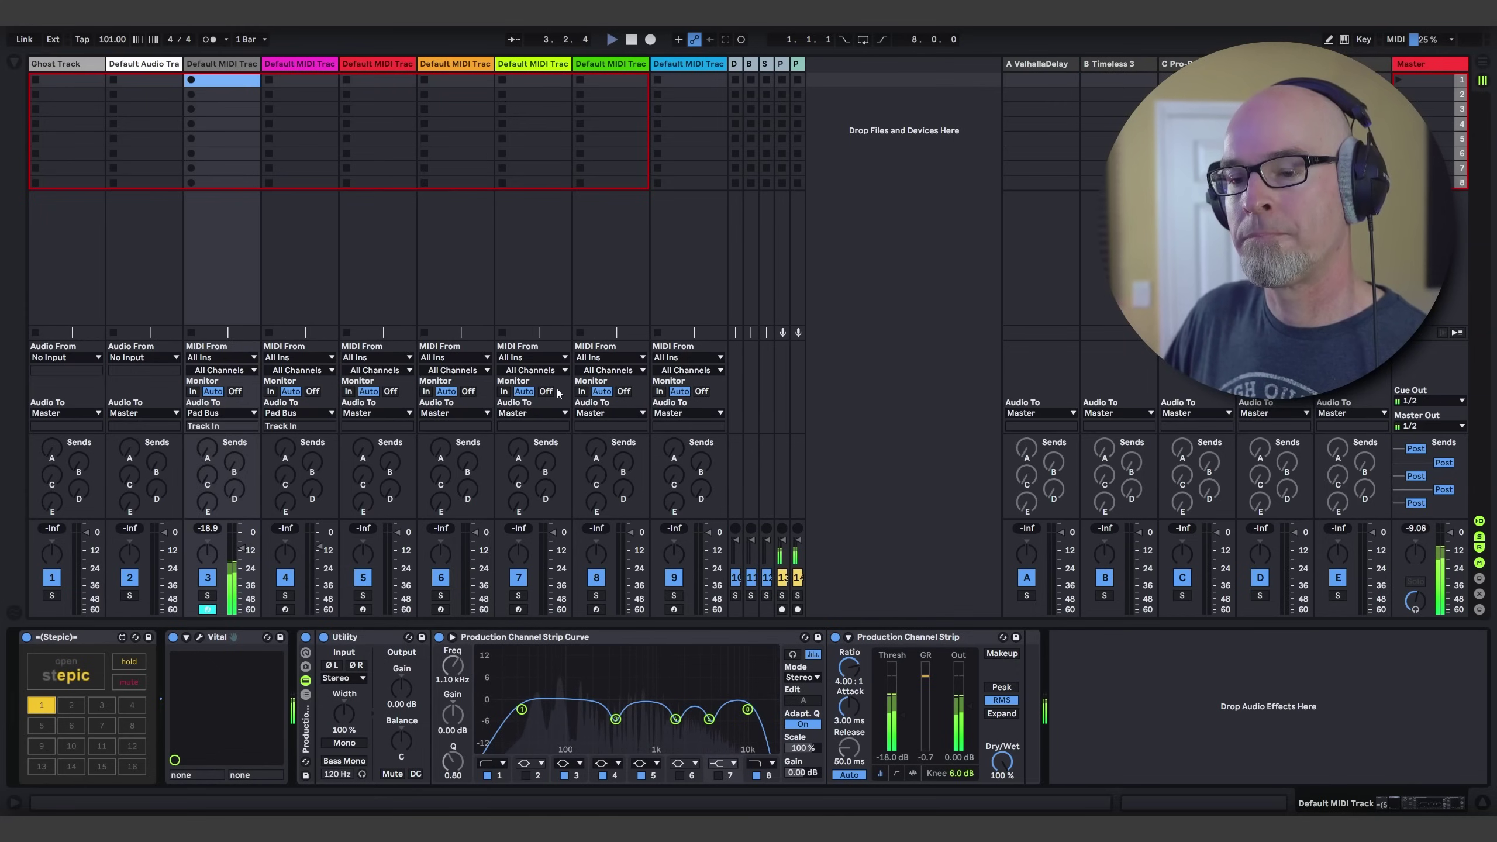
click(200, 637)
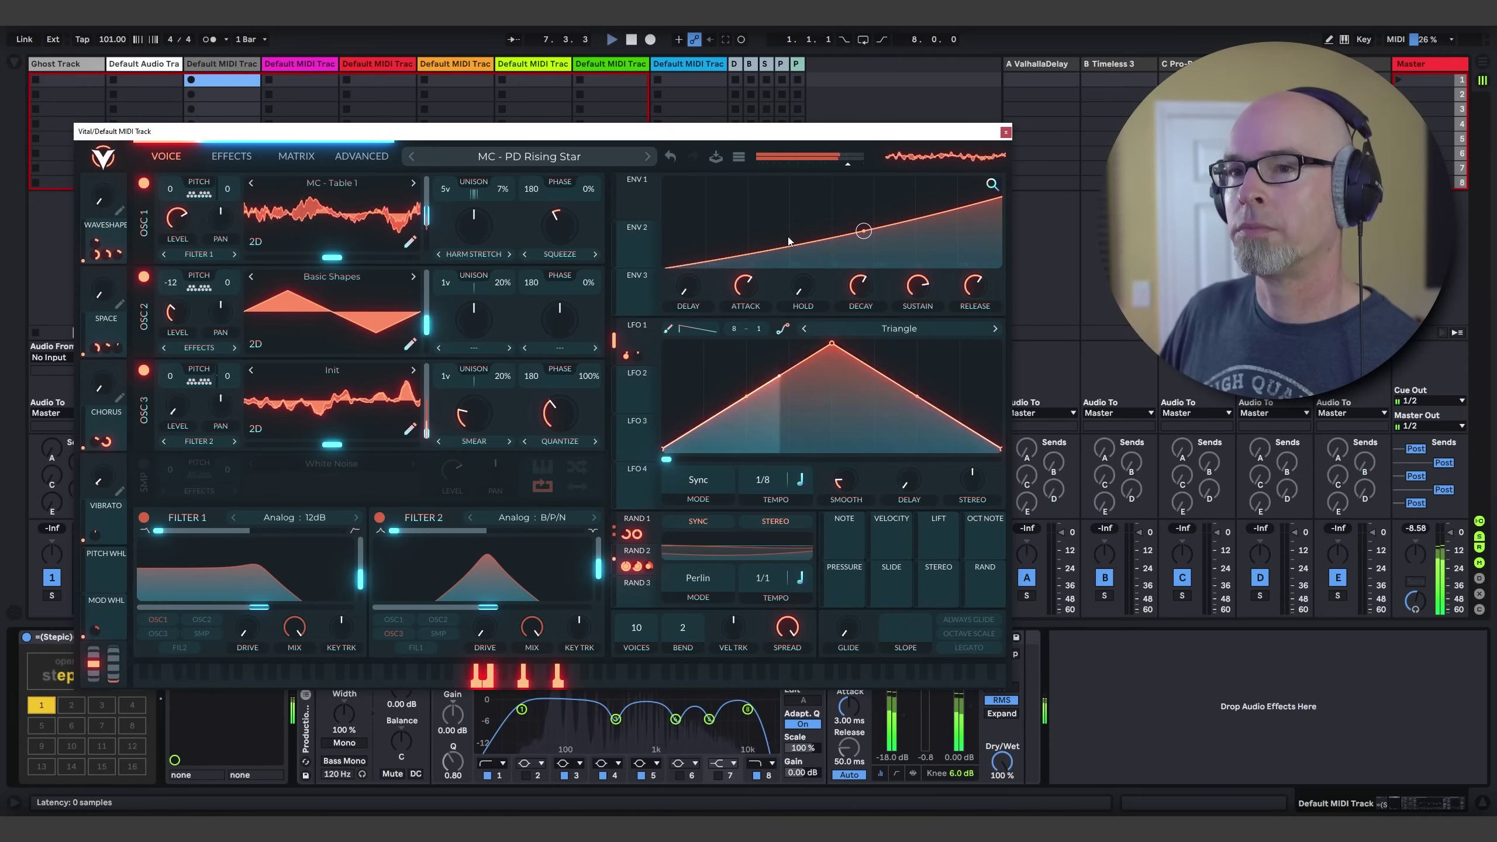
click(1005, 134)
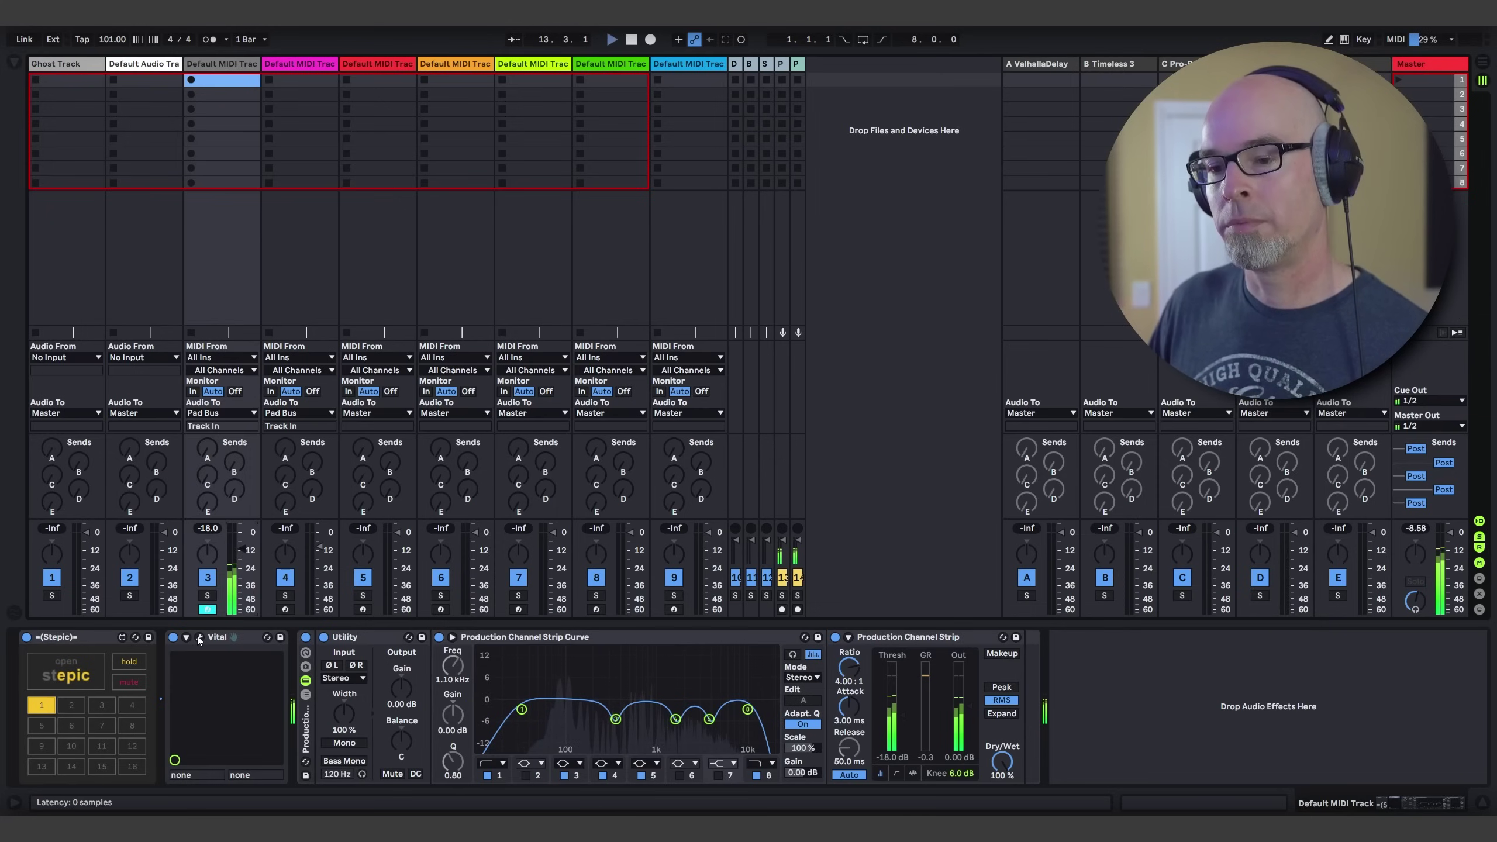
click(82, 679)
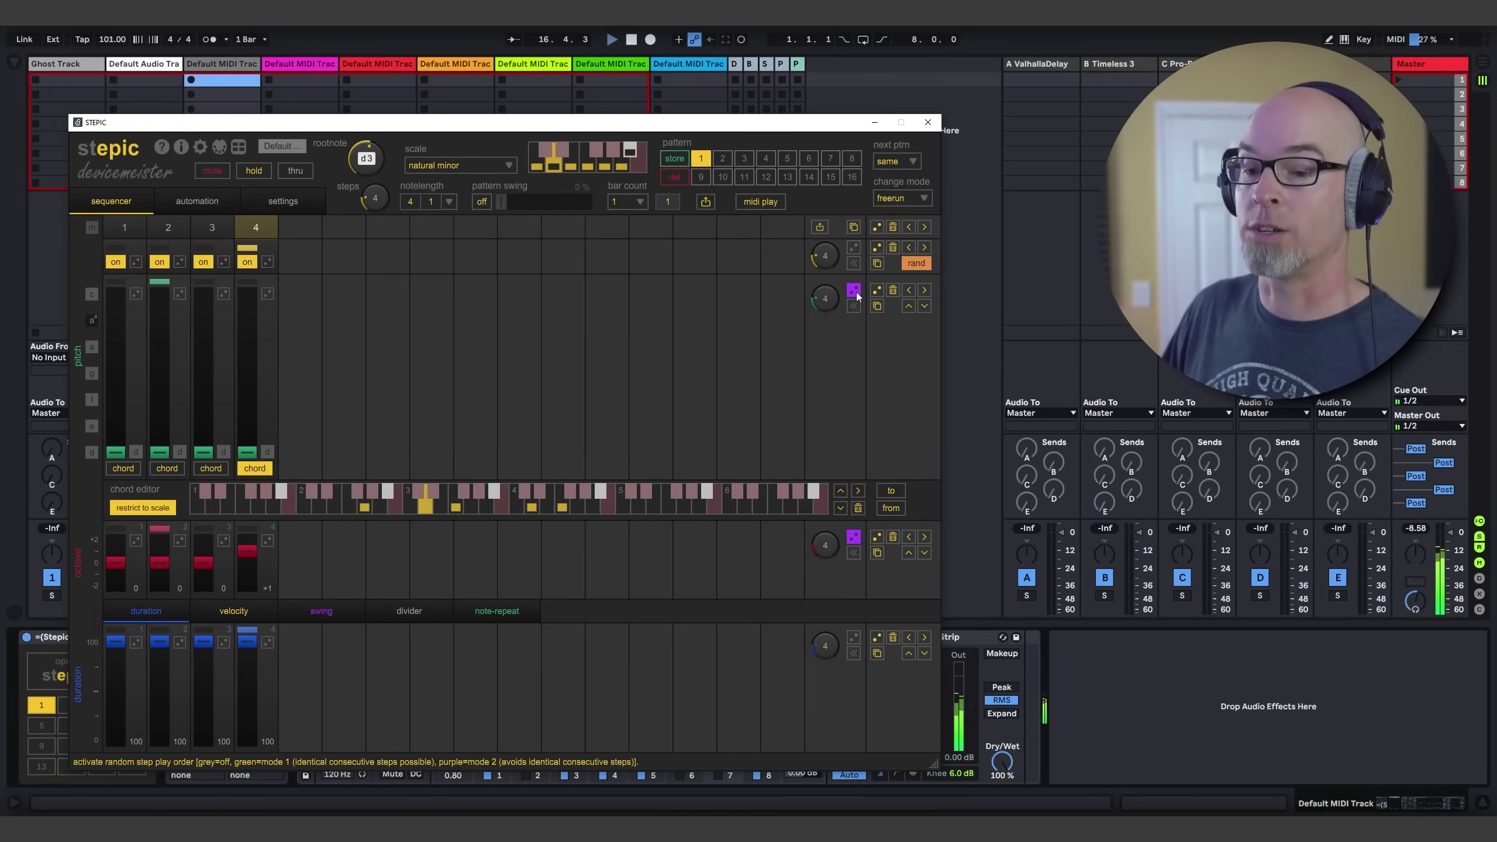
click(631, 40)
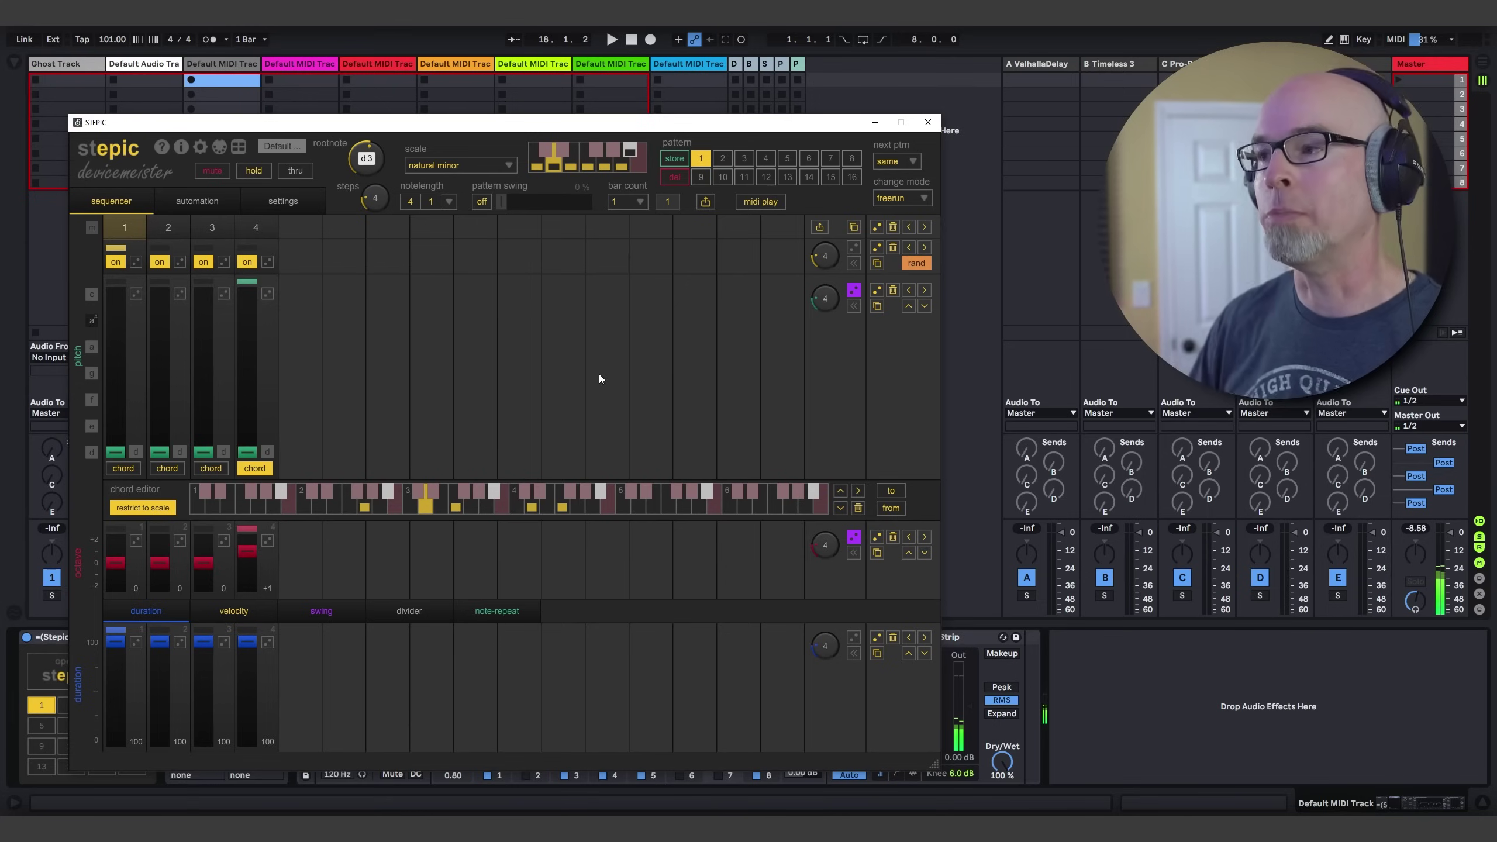
click(623, 203)
click(731, 231)
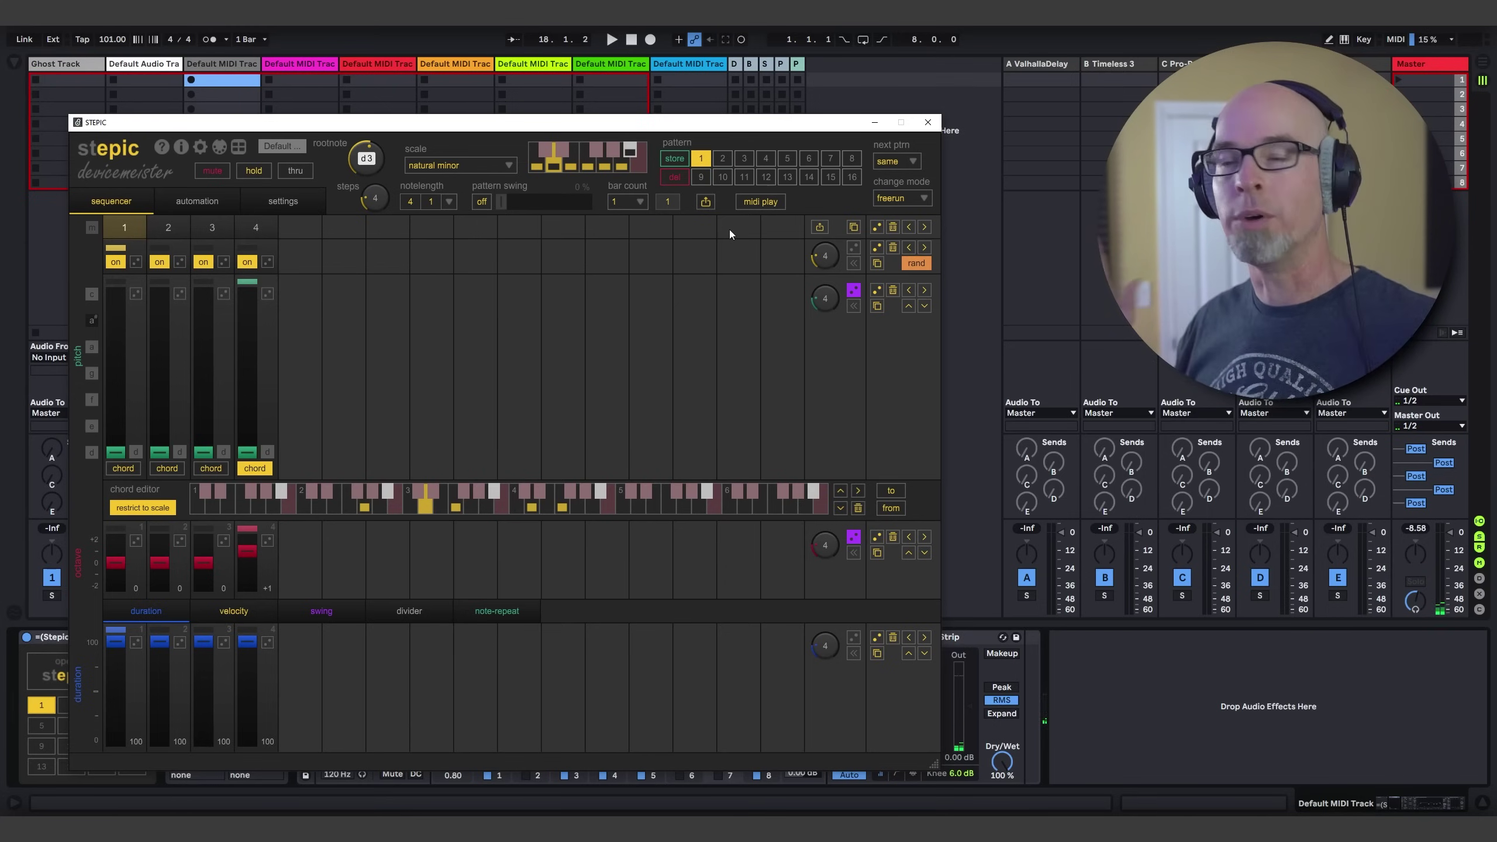
click(929, 124)
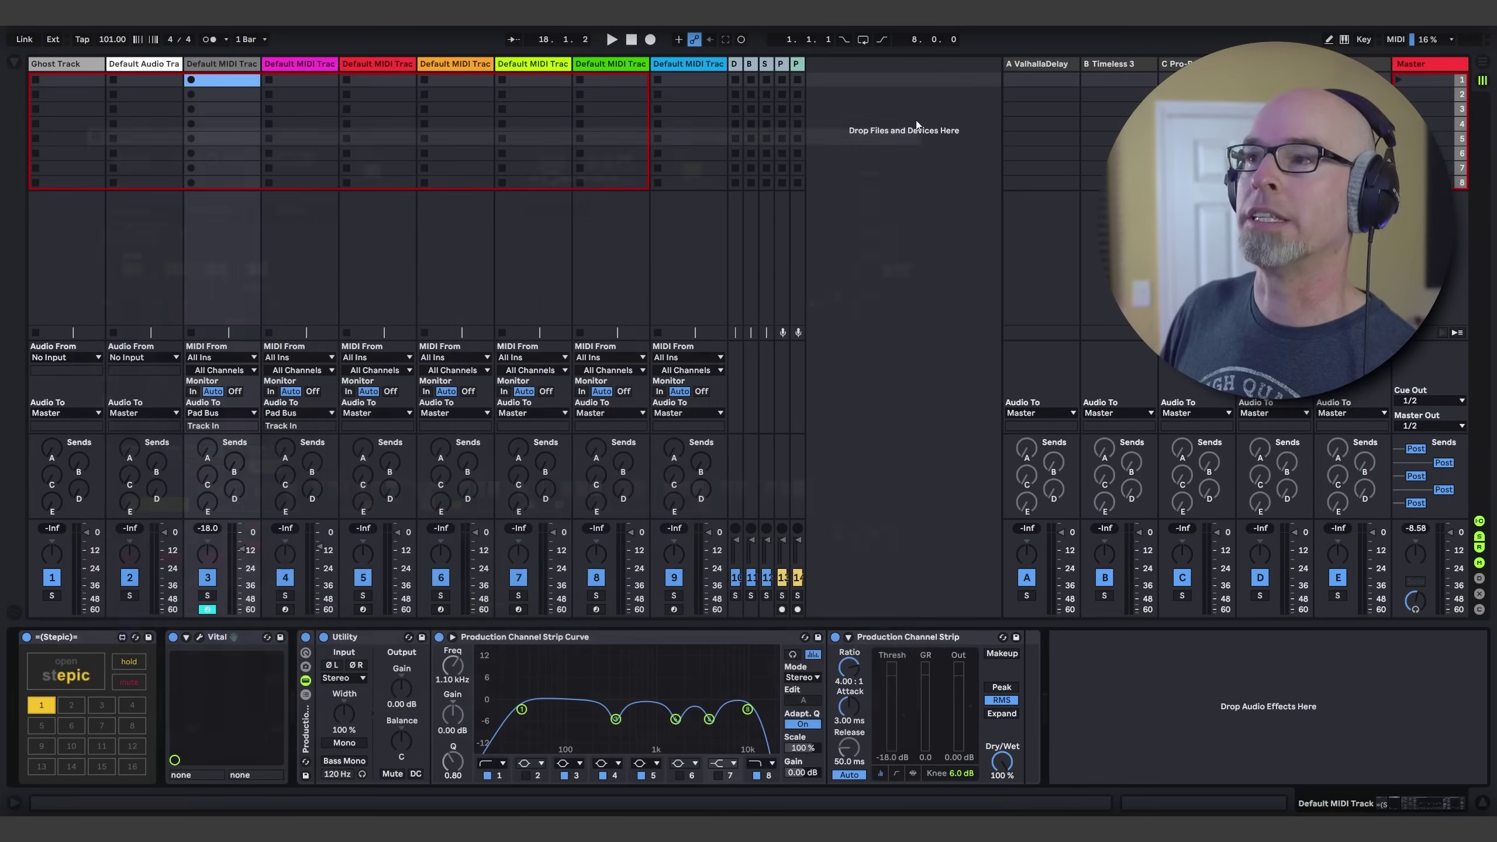
click(616, 44)
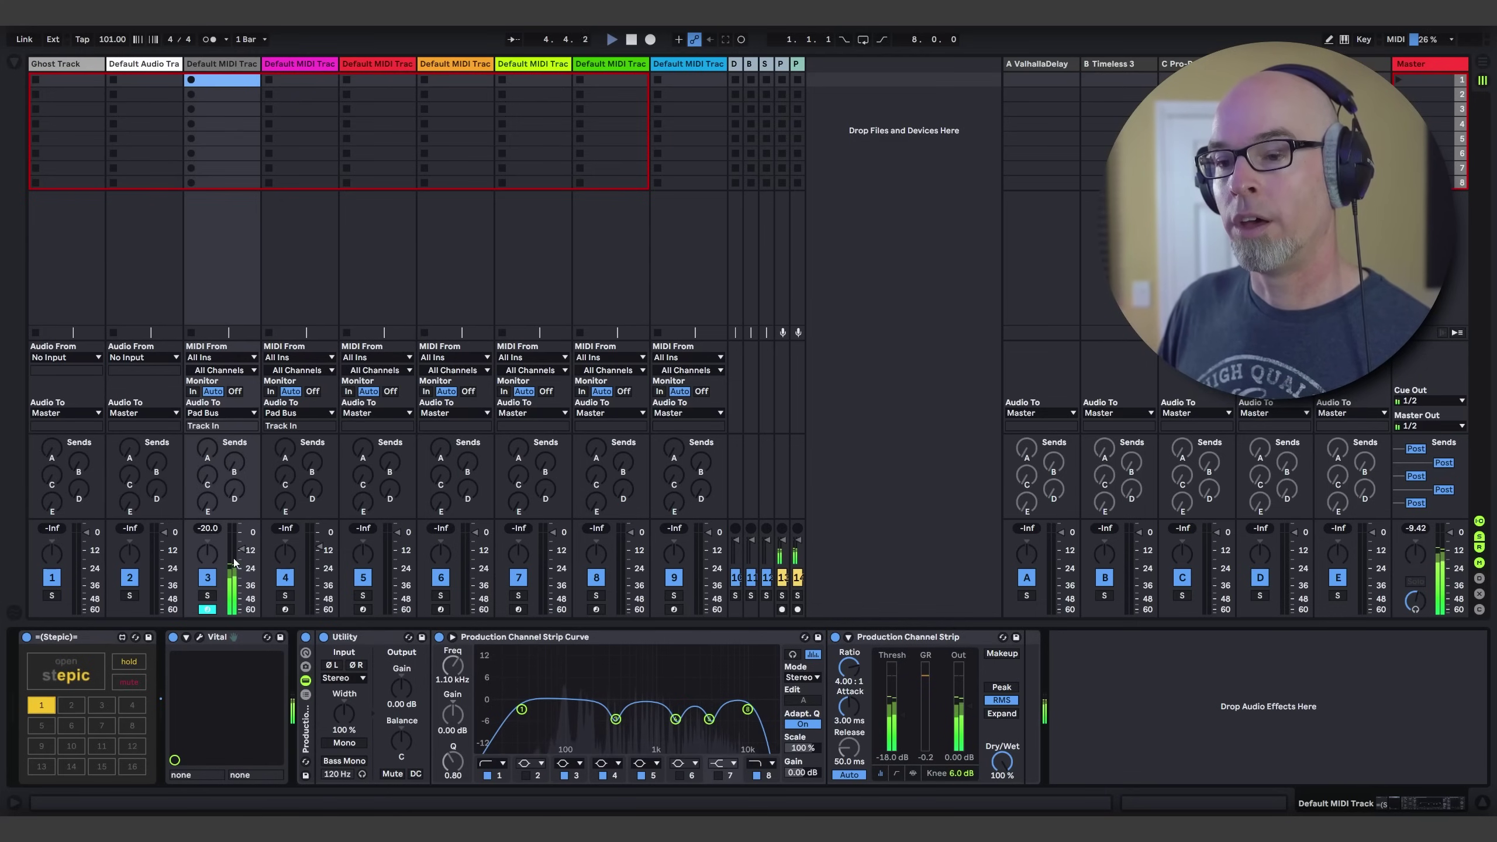
click(83, 662)
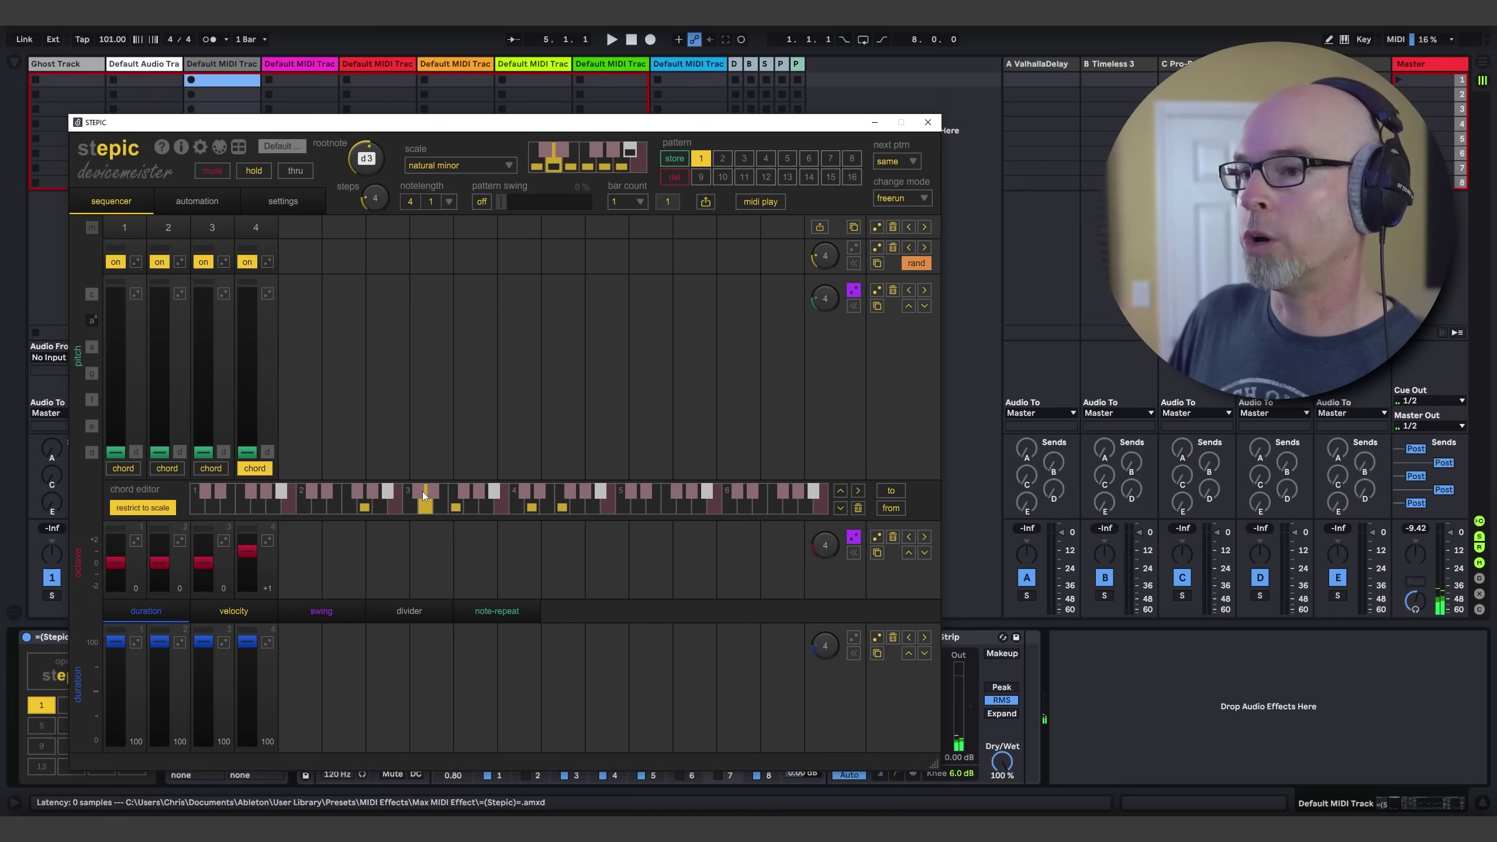
click(928, 122)
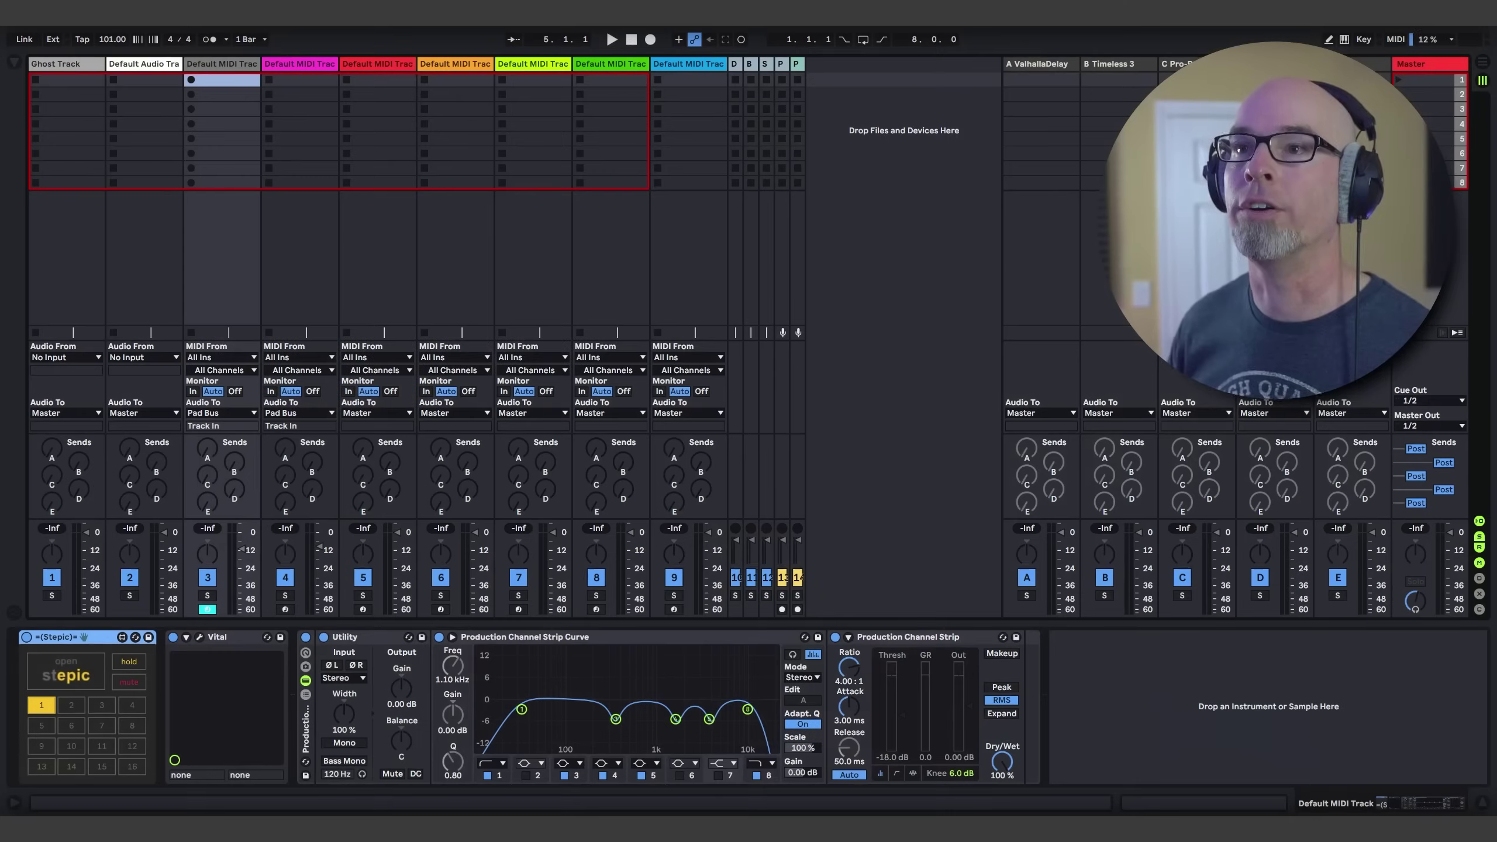
Rename track 3 to Pad1 and track 4 to Seq1
click(234, 64)
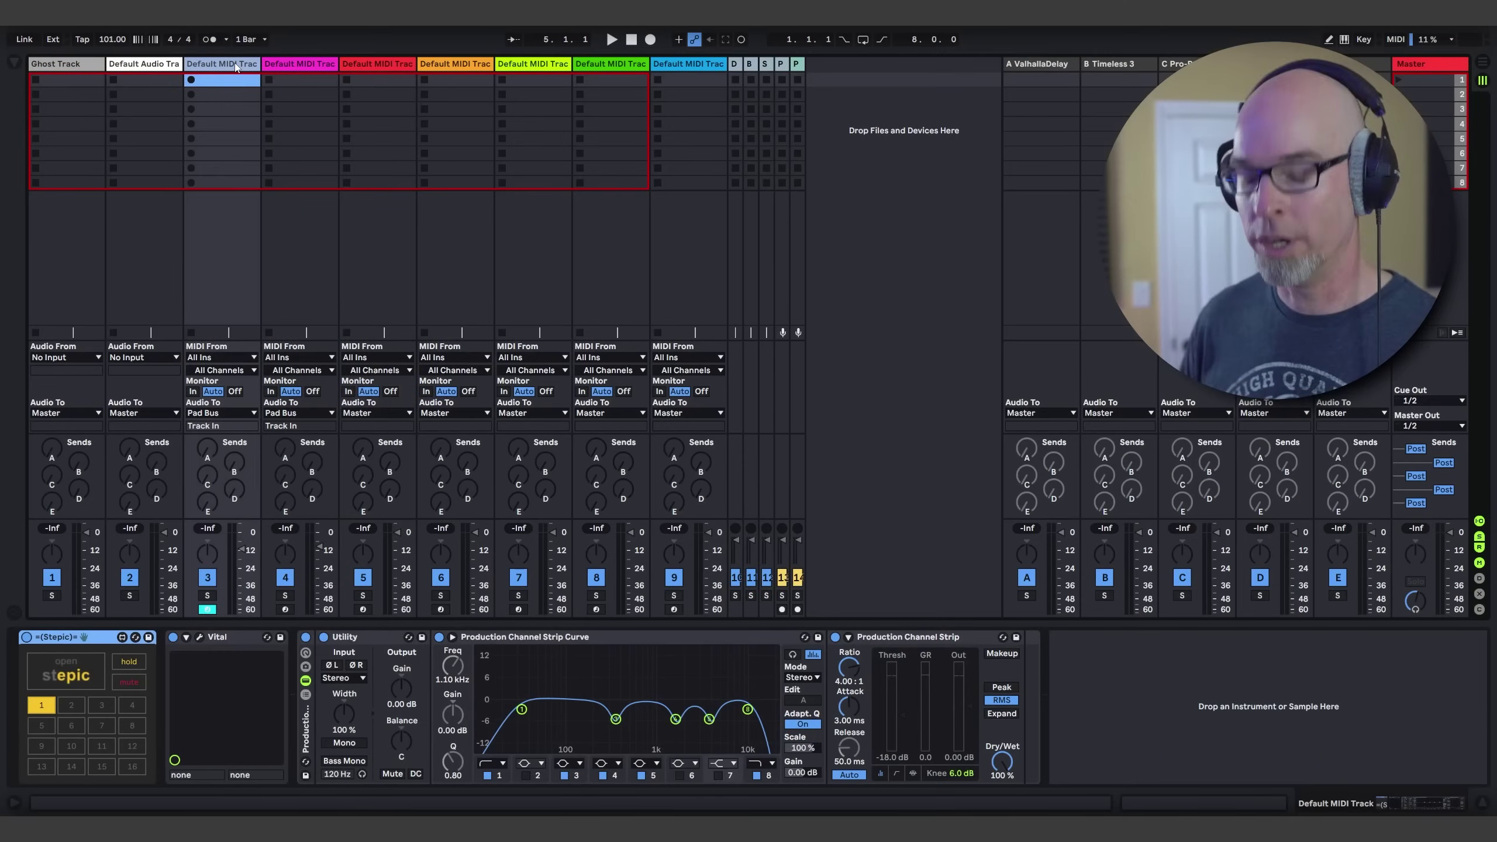
text(Pad1)
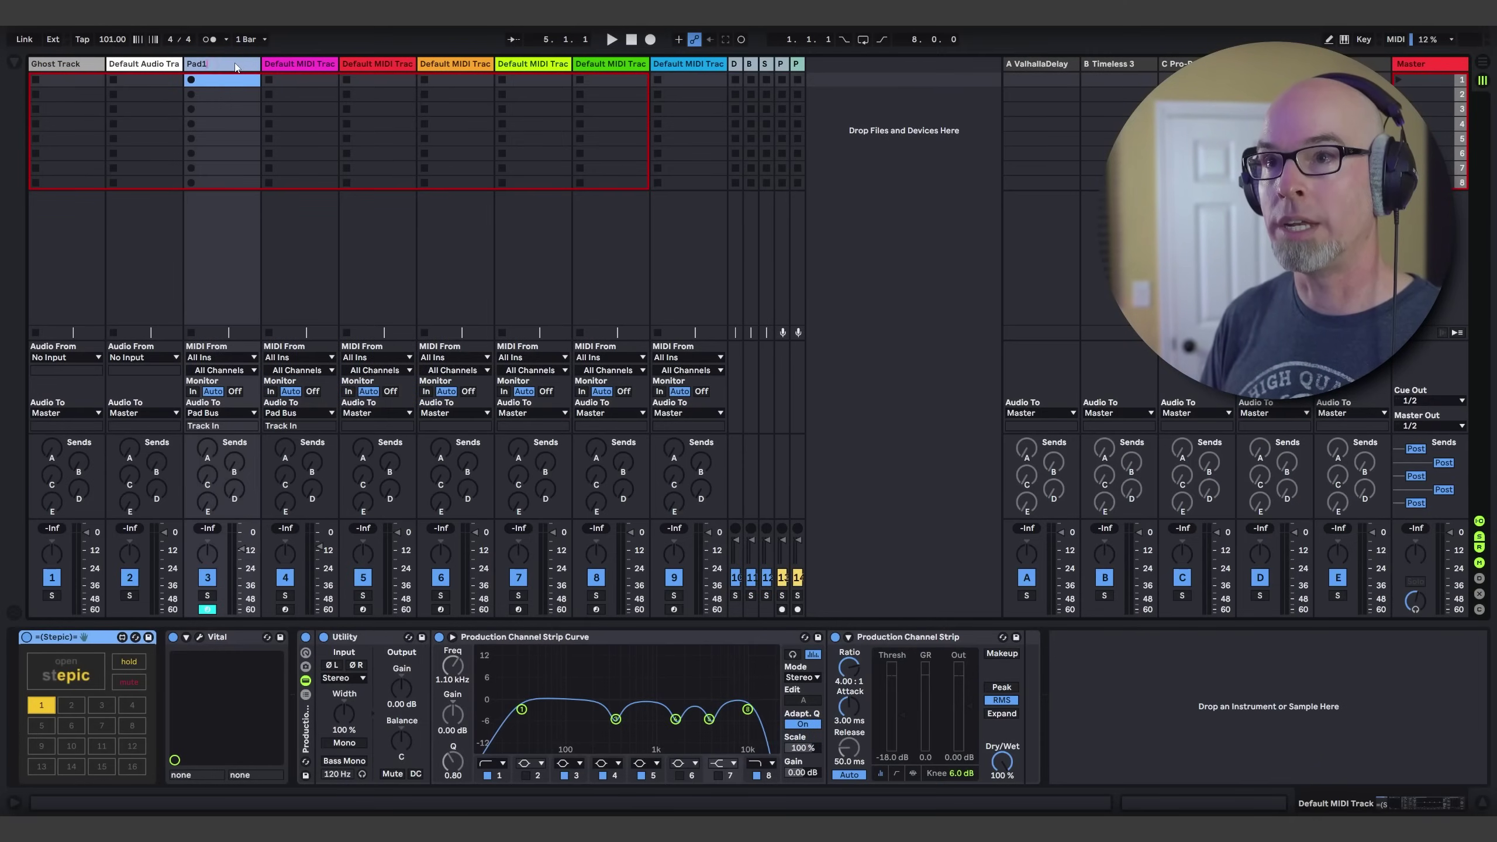
key(Tab)
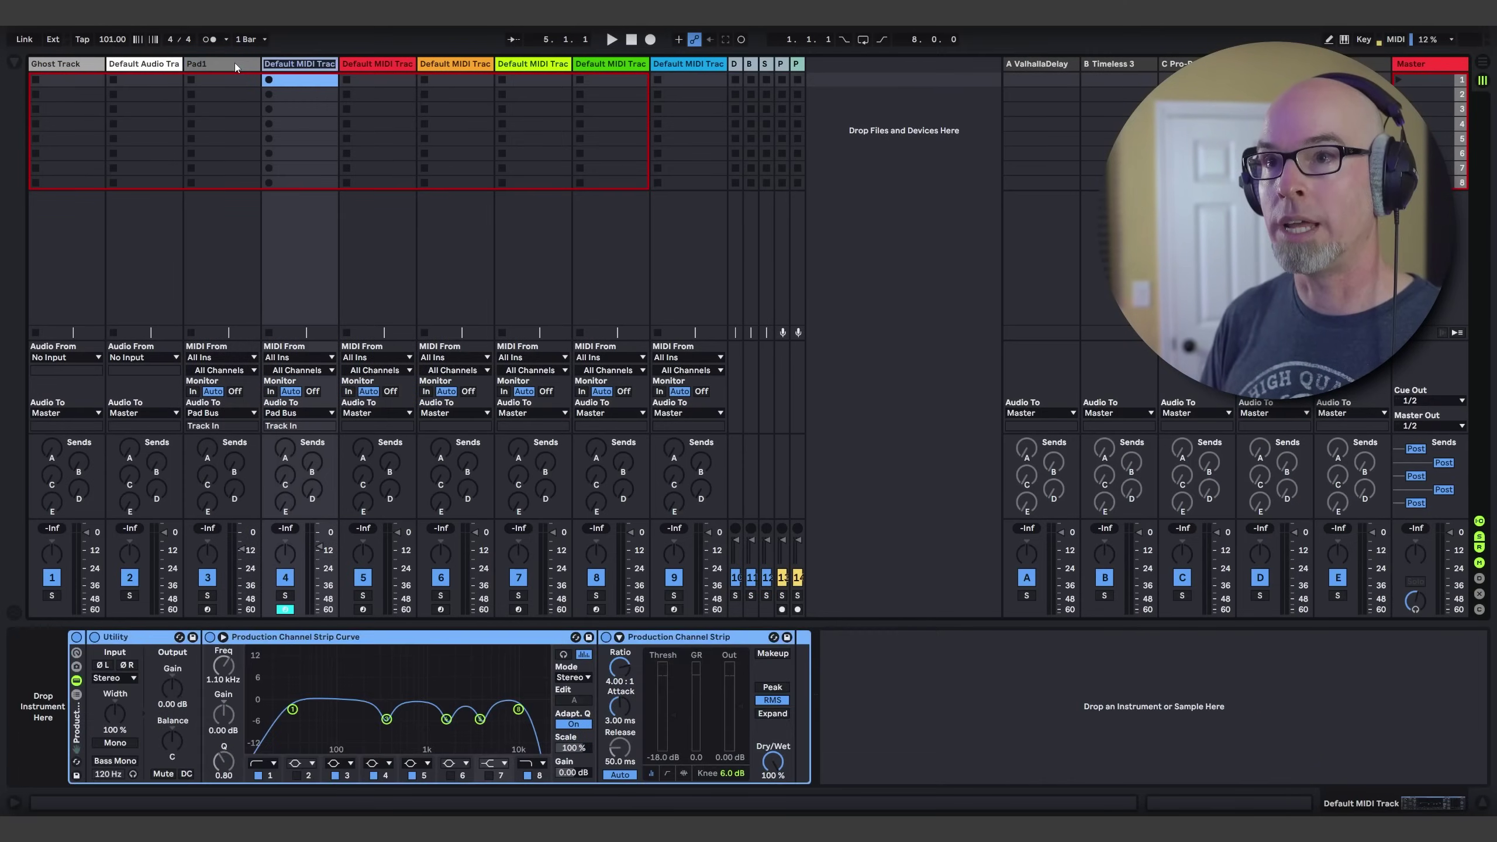
text(Seq1)
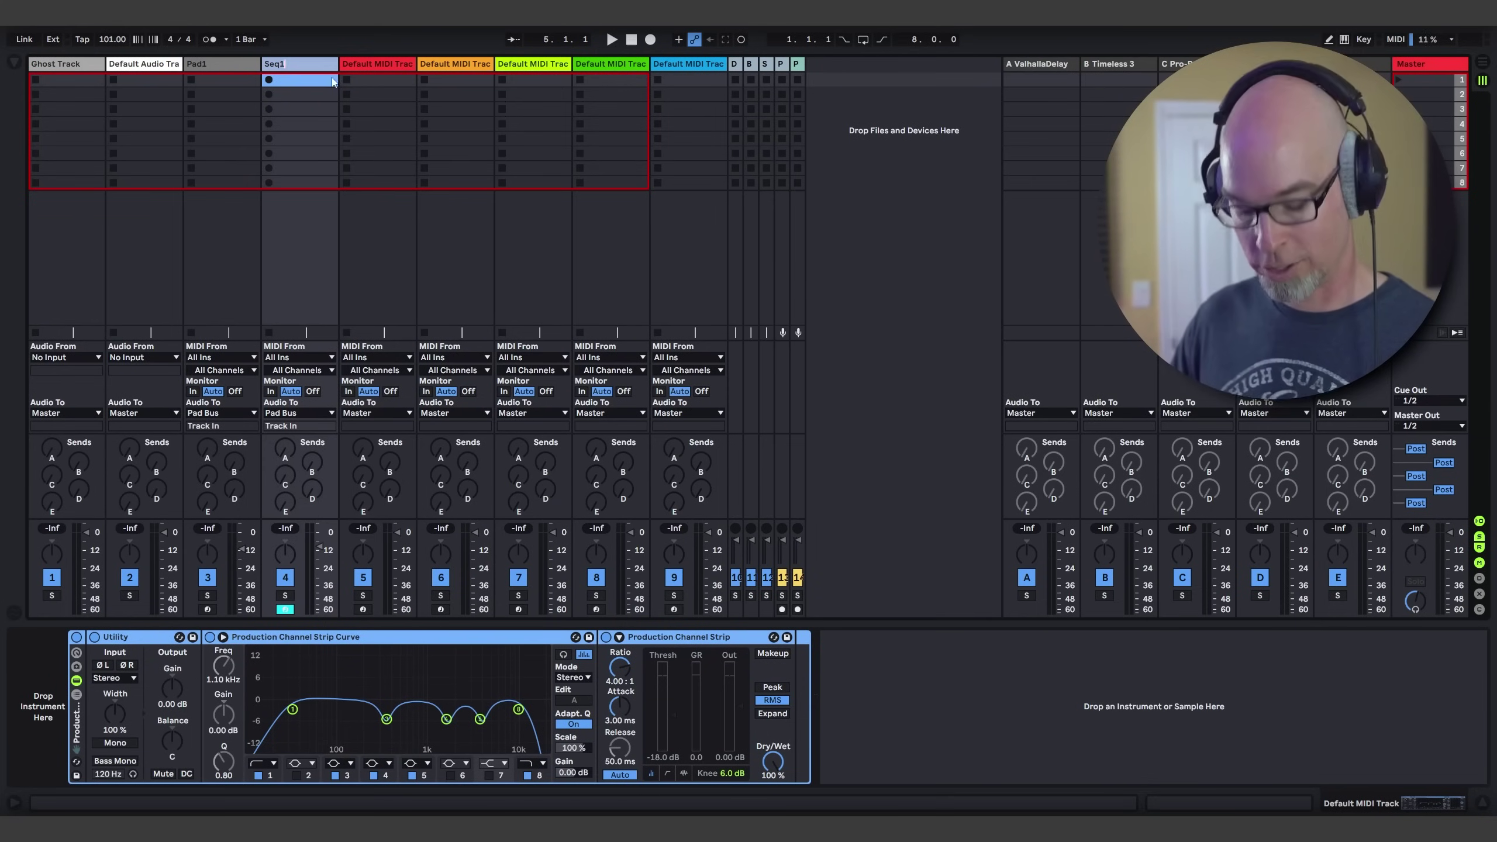
click(14, 69)
Add Stepic and Vital to Seq1, with Vital on the MC - PL Focused Light preset
drag(177, 129, 665, 84)
click(52, 102)
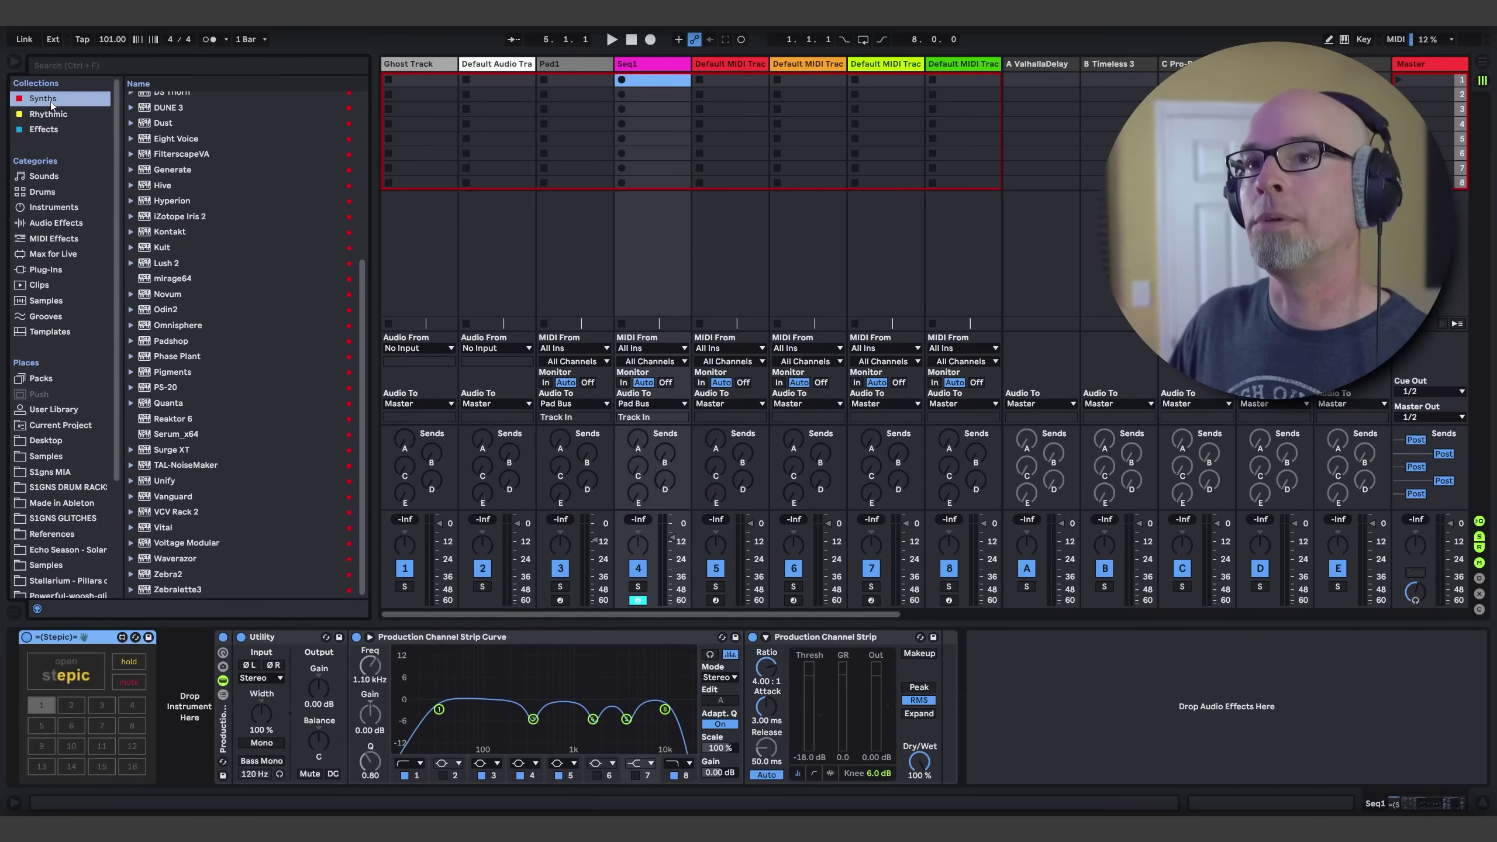
drag(162, 528, 671, 126)
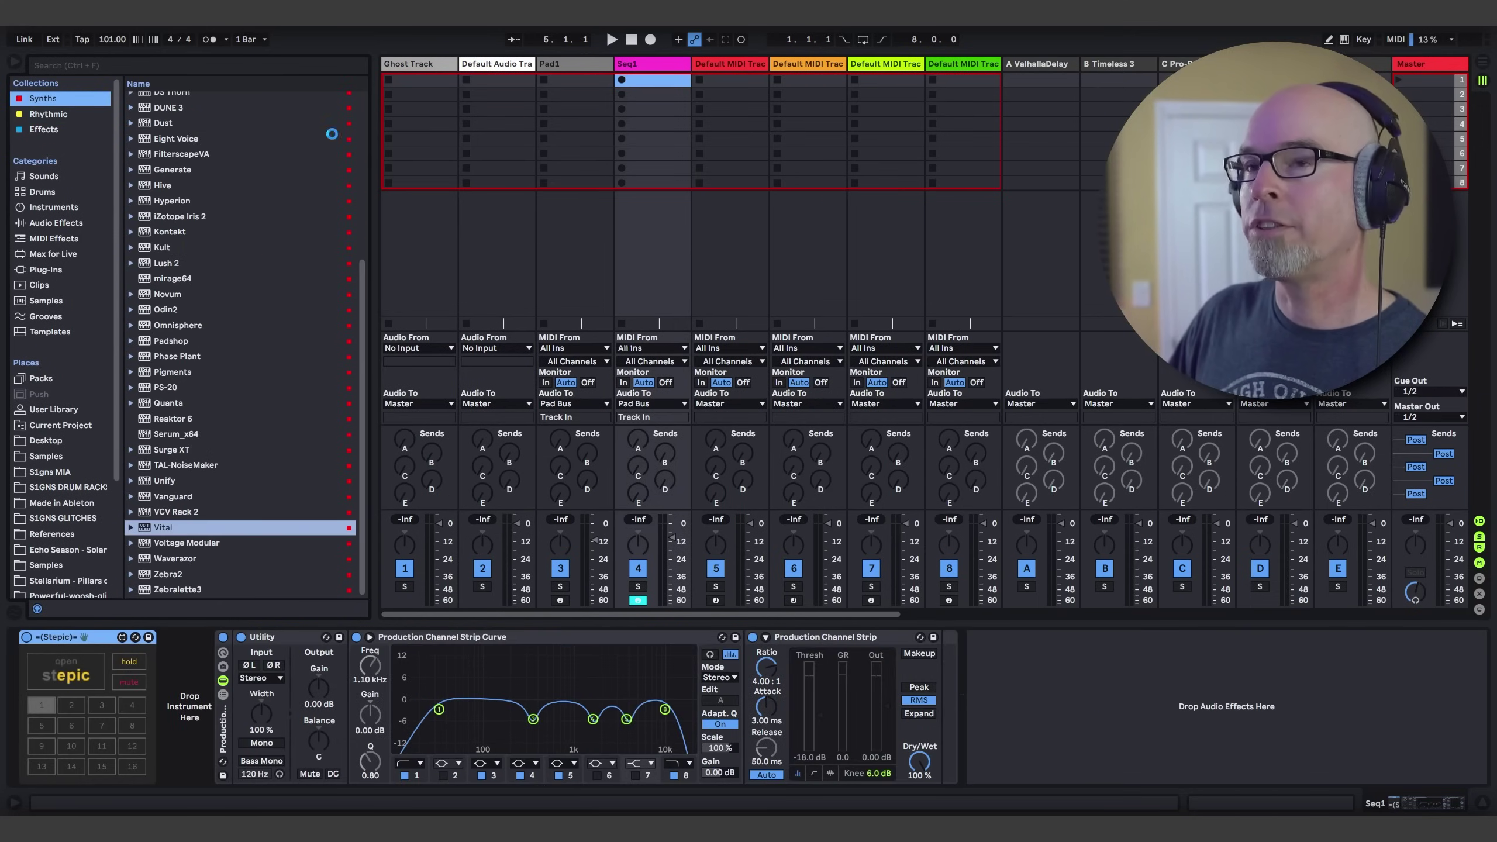
click(14, 65)
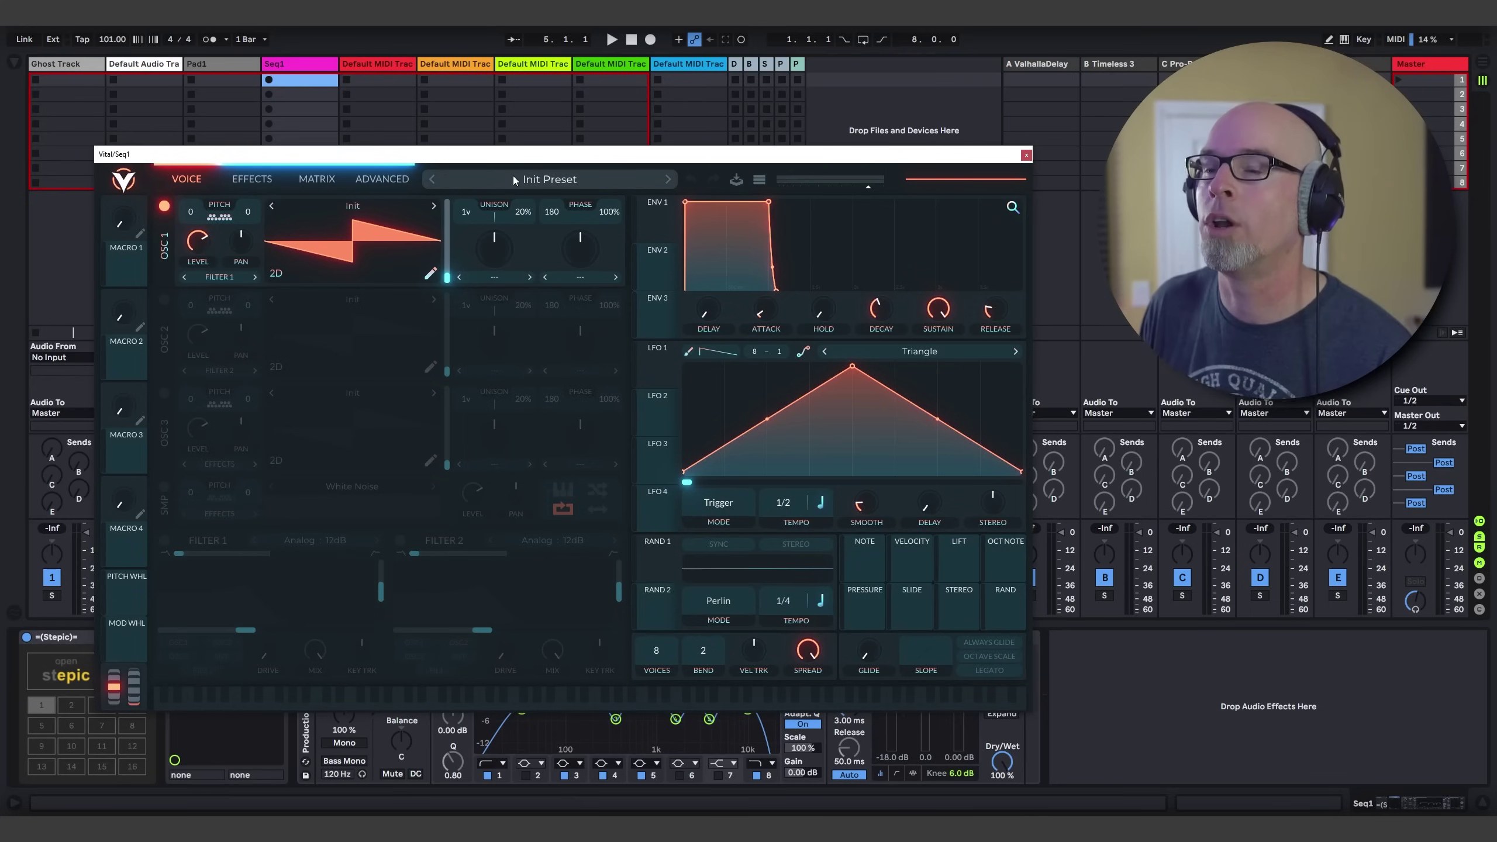
click(512, 176)
click(583, 351)
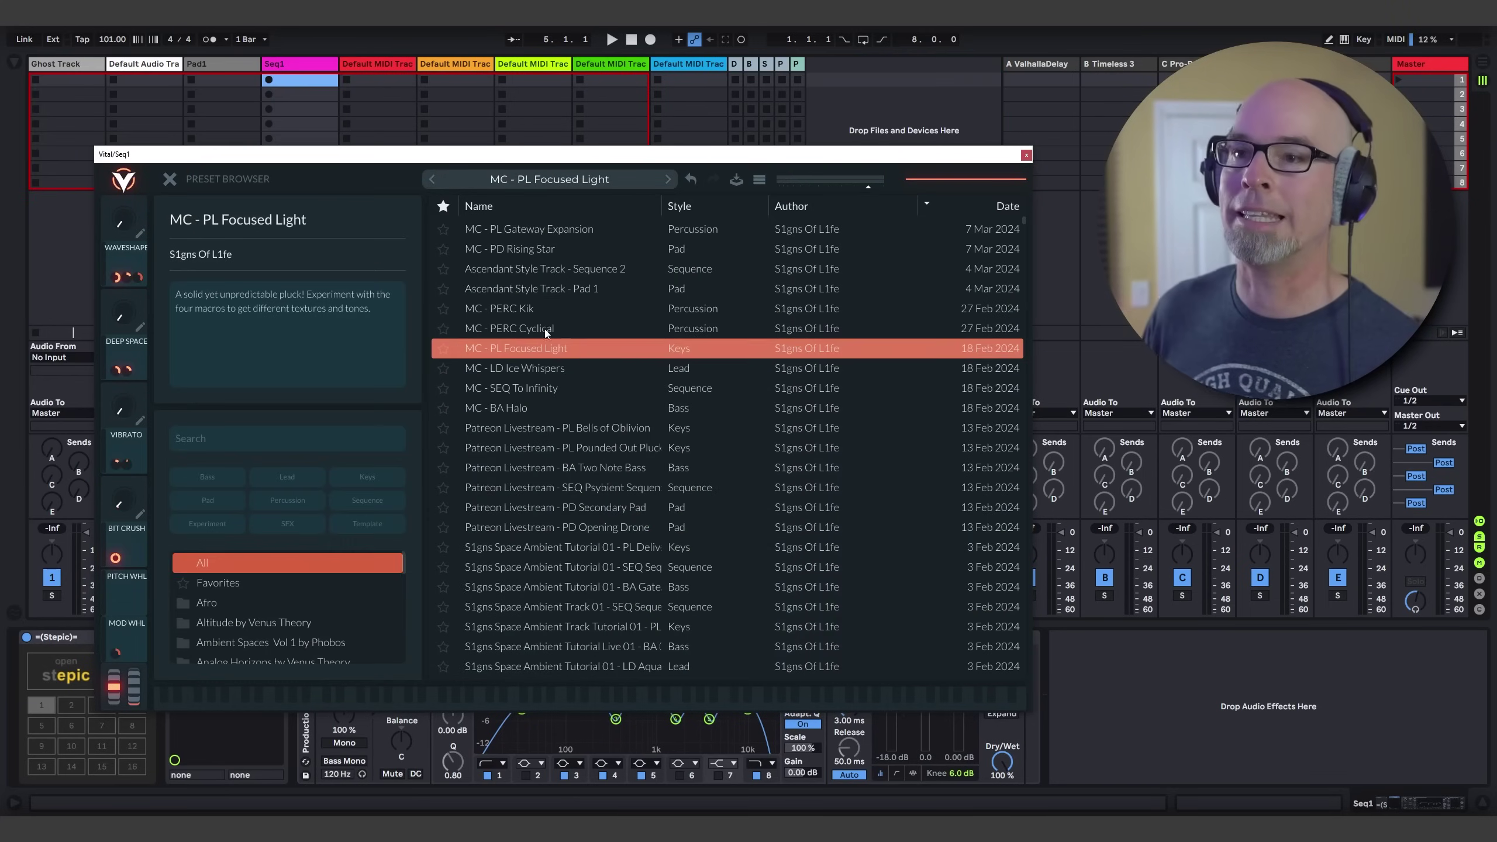
click(169, 178)
click(1026, 154)
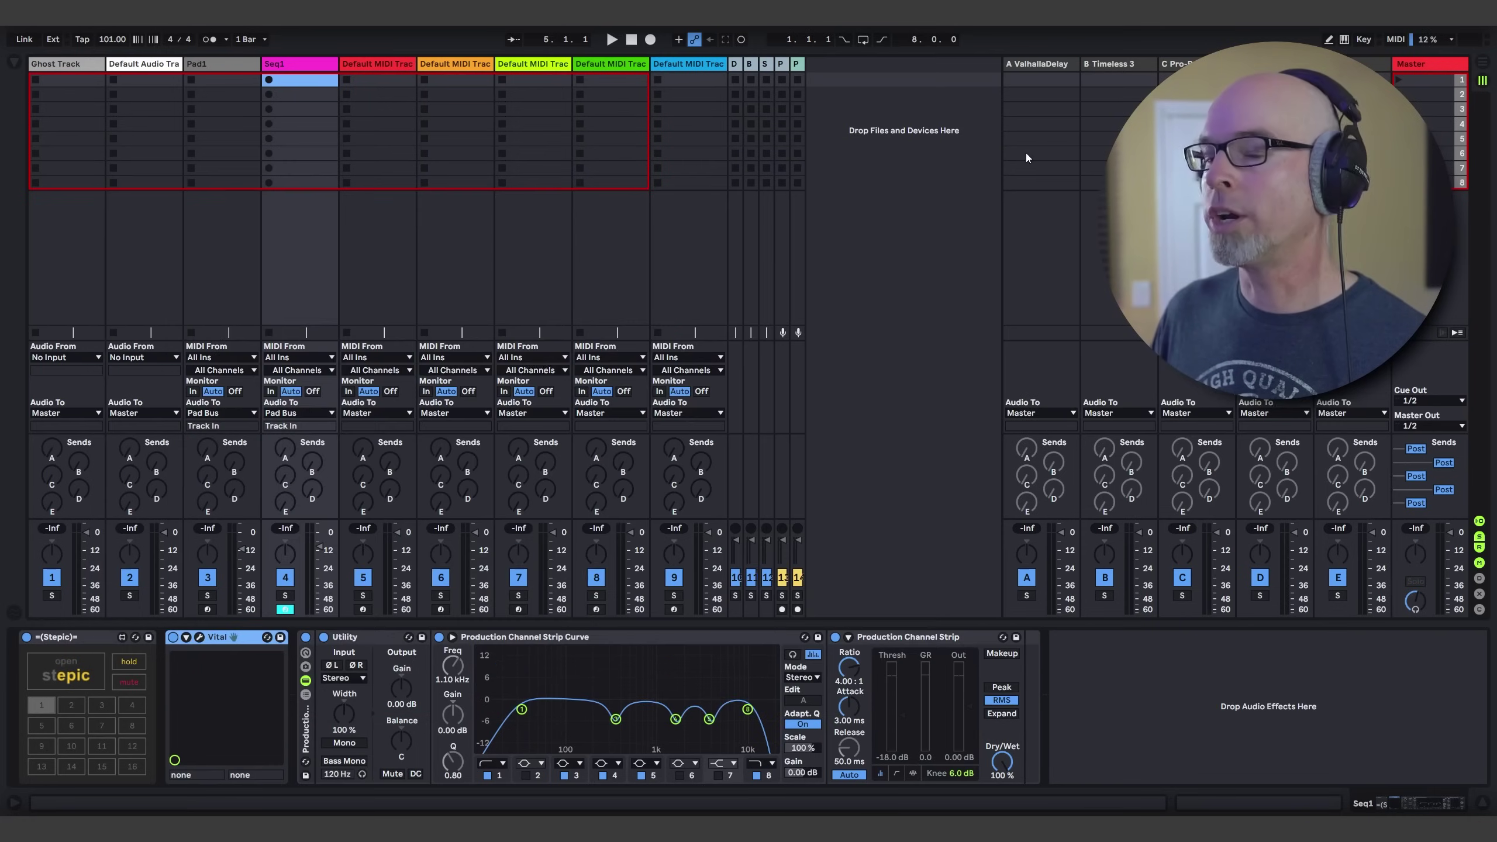
Open Seq1's Stepic and set its scale to natural minor
click(69, 671)
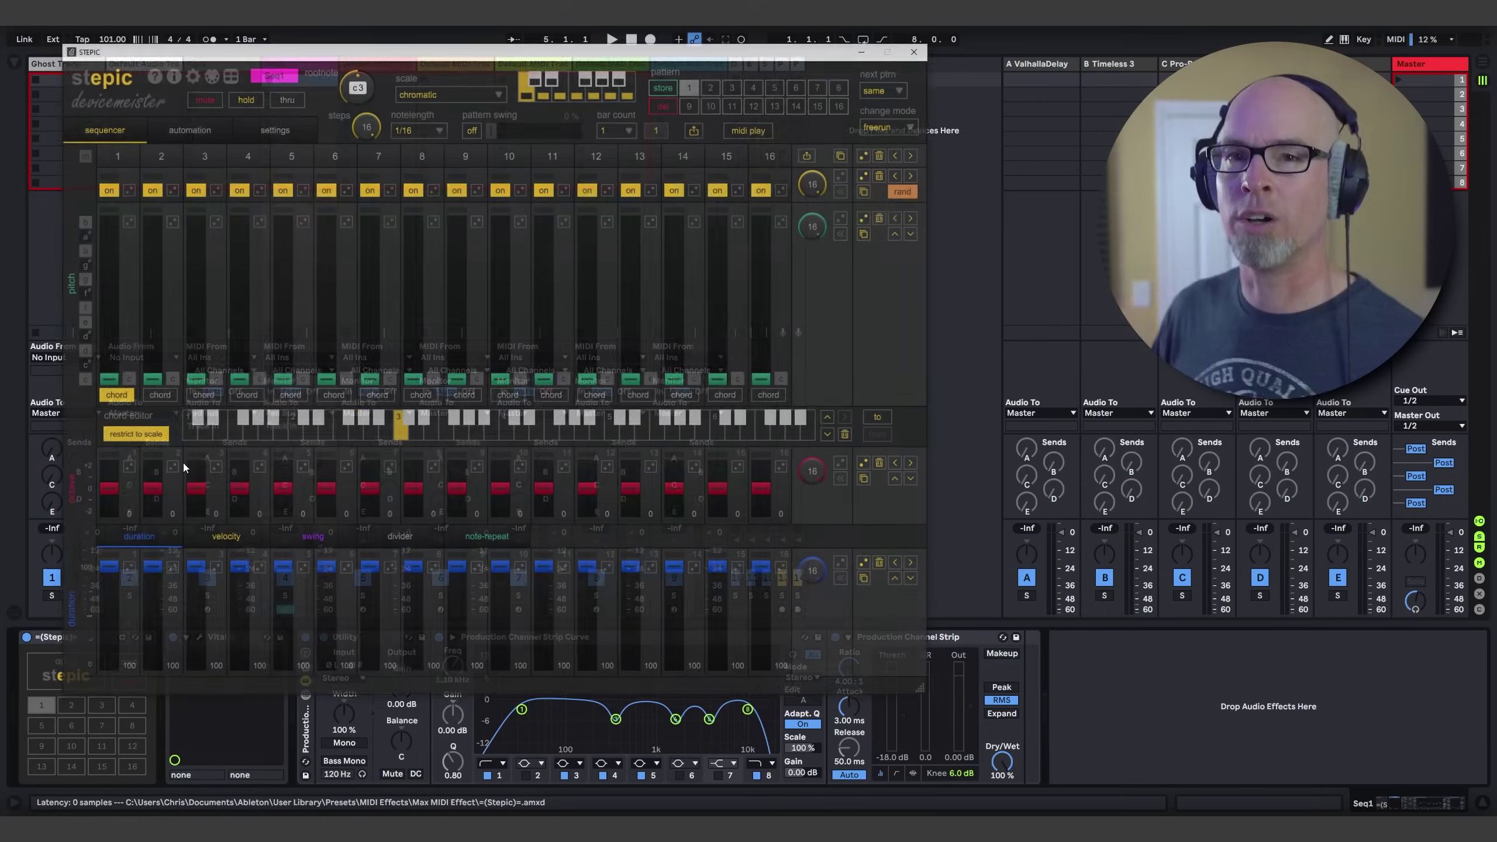
drag(338, 59, 380, 139)
click(471, 147)
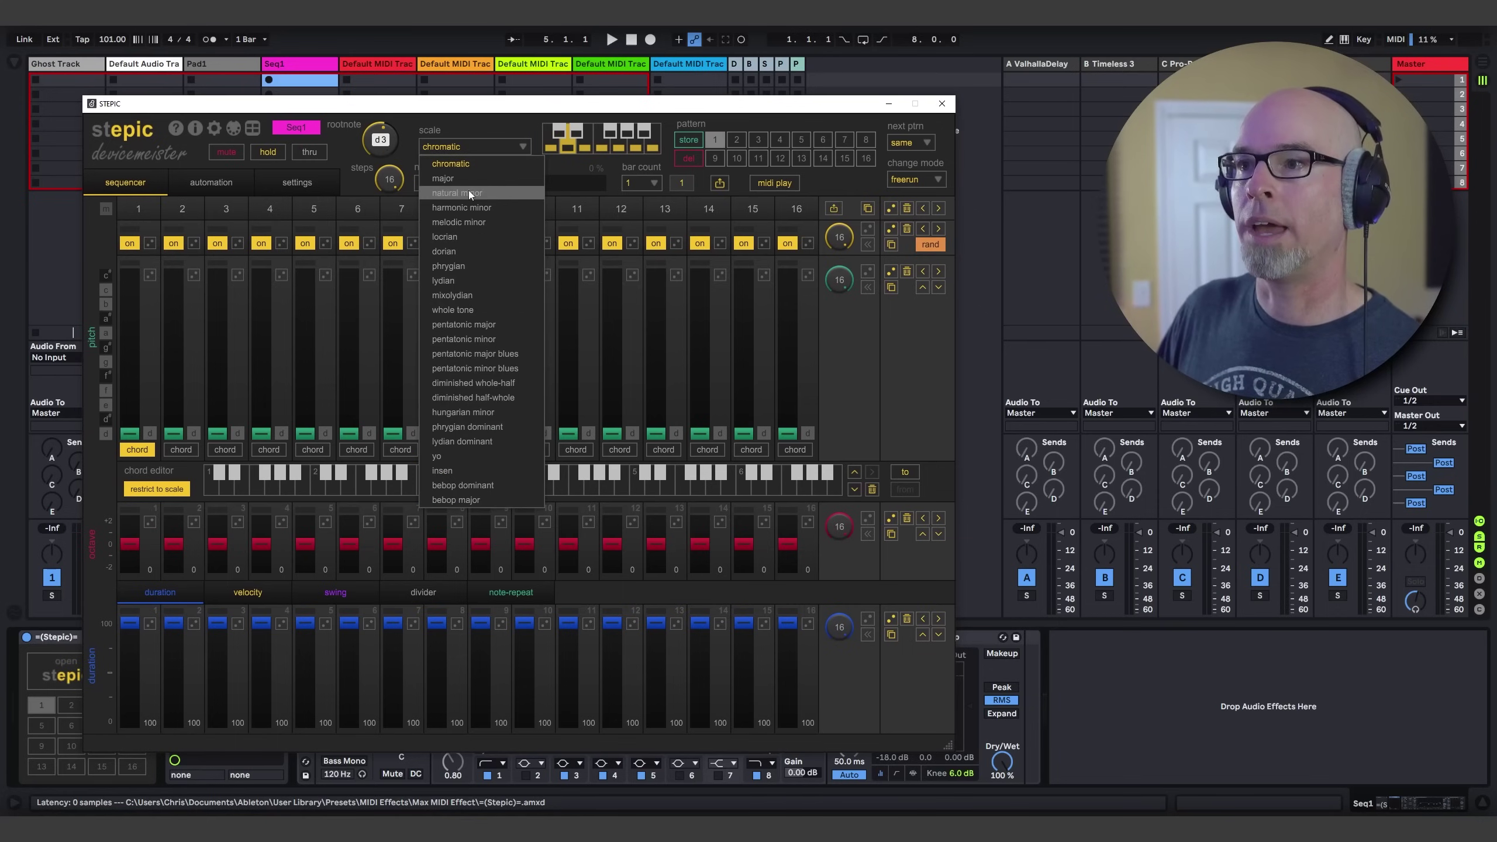
click(466, 195)
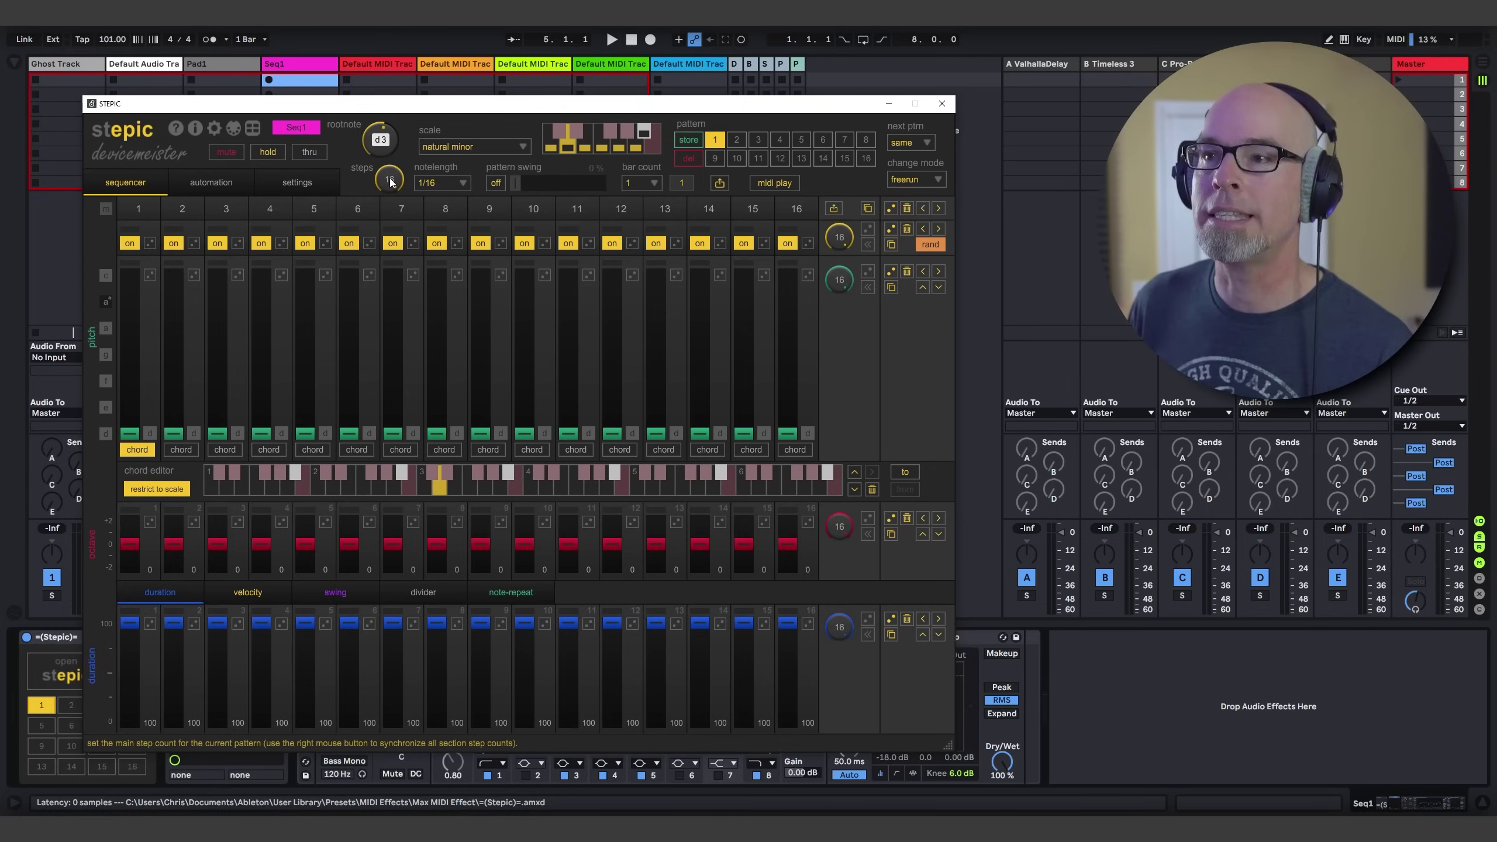
Make the sequence 8 steps of 1/8 notes, raising step 3 to g and step 6 to a
drag(393, 184, 391, 258)
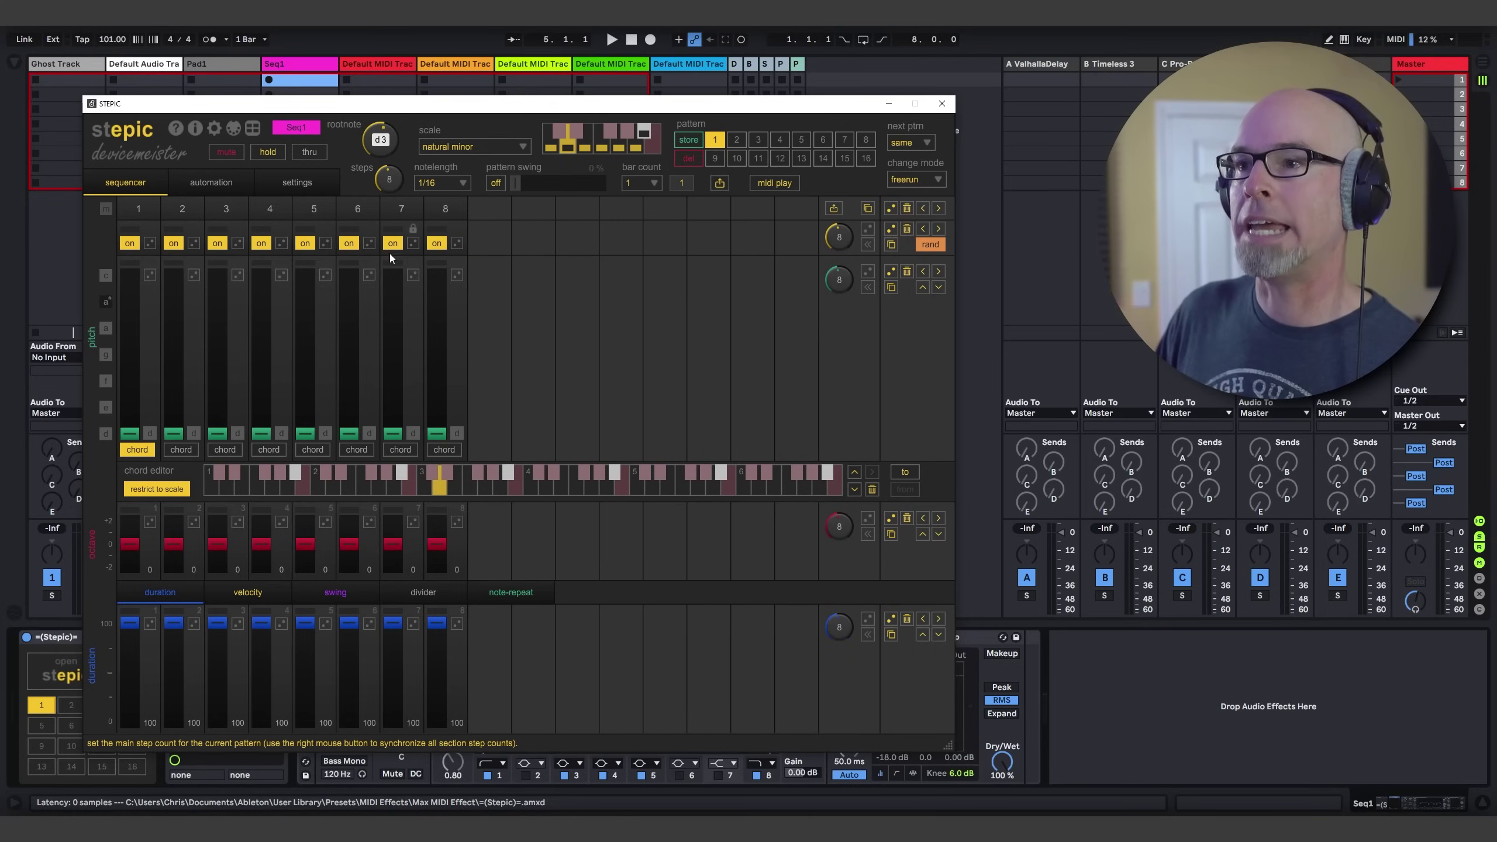
click(441, 183)
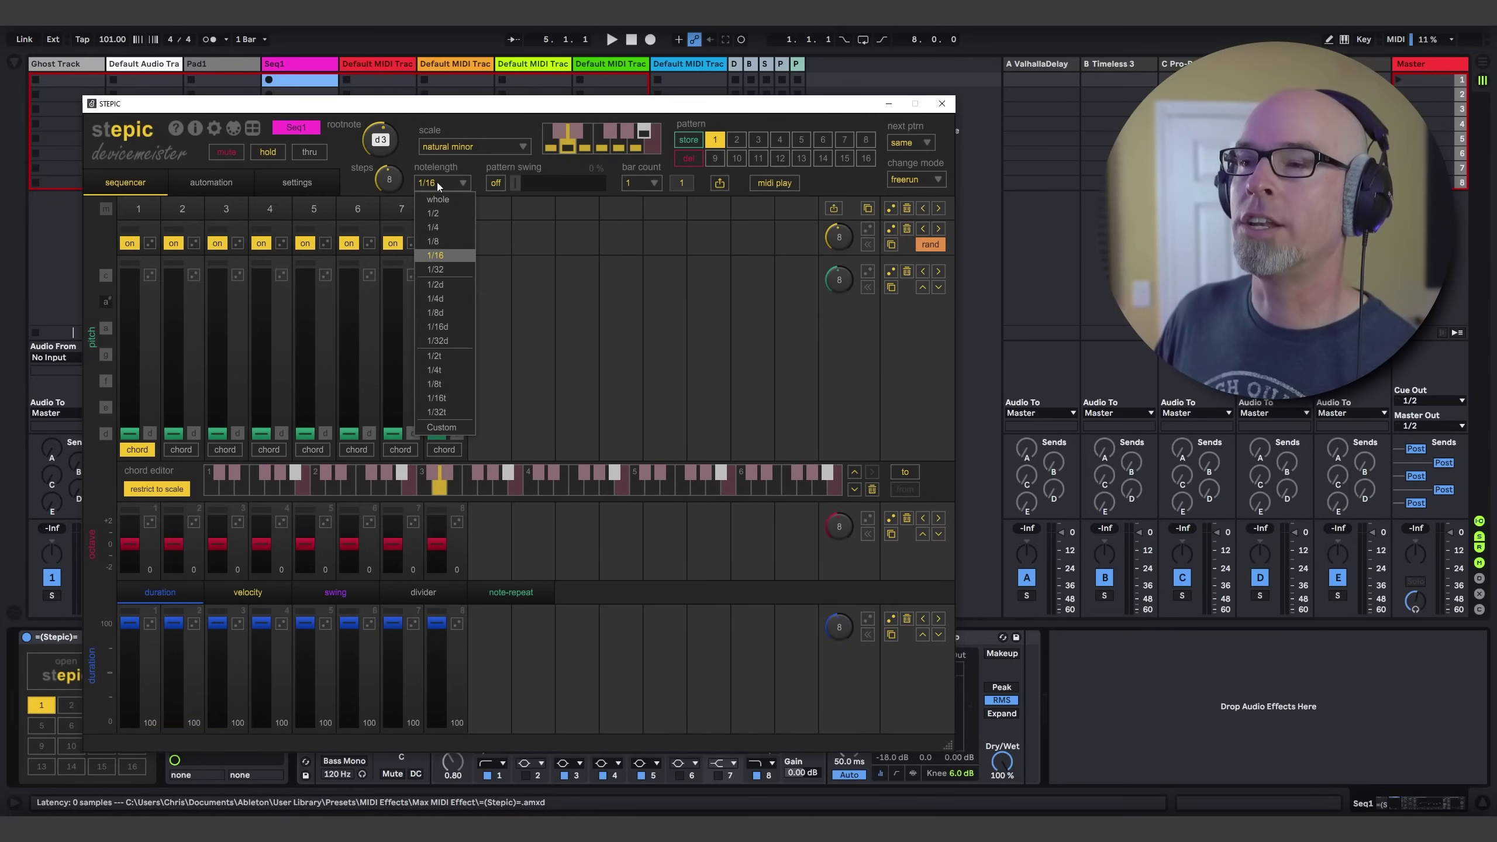
click(433, 241)
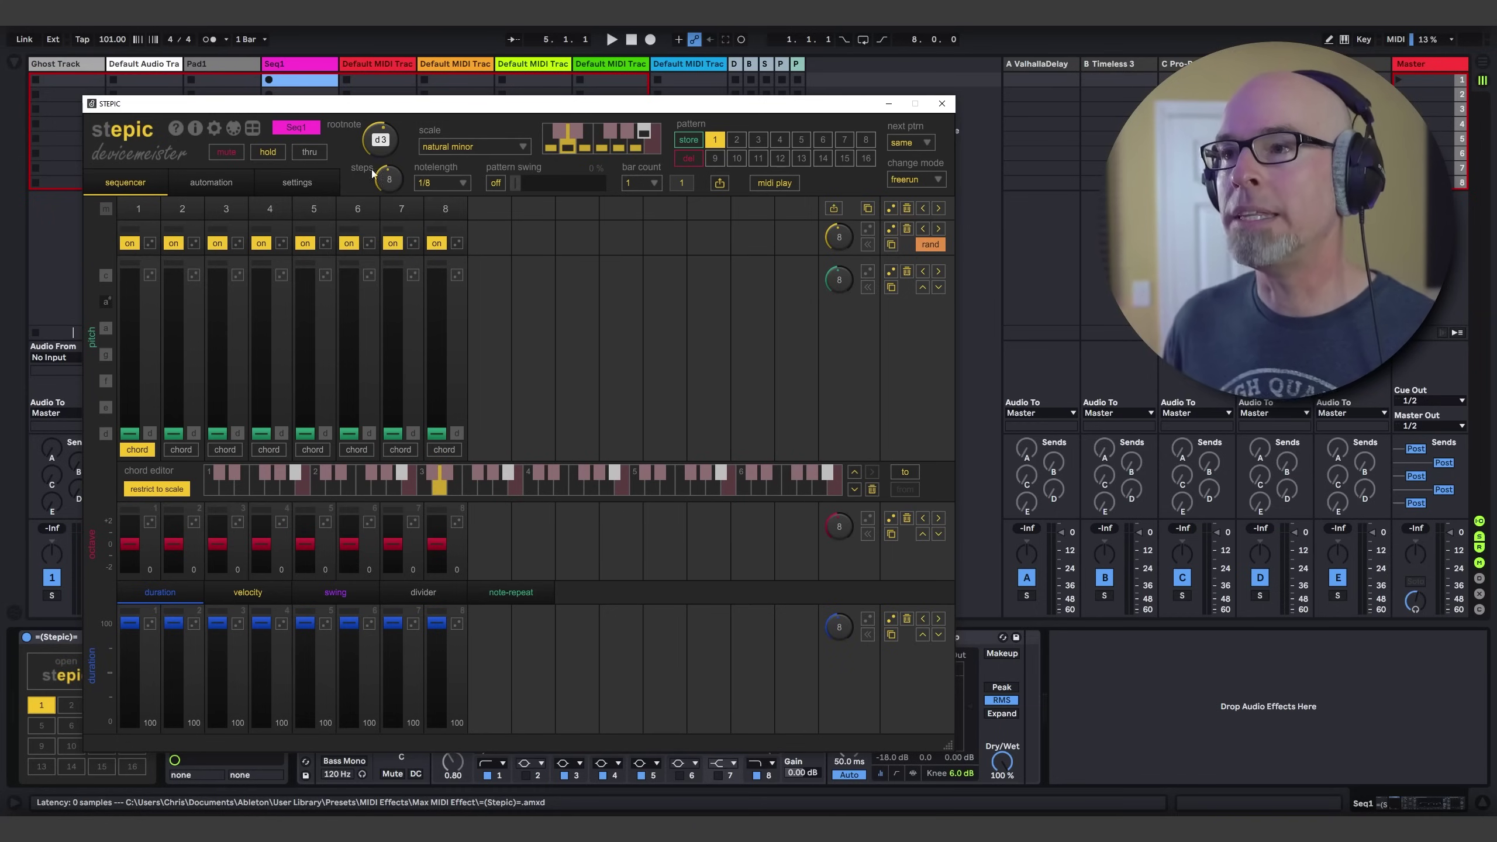
click(218, 354)
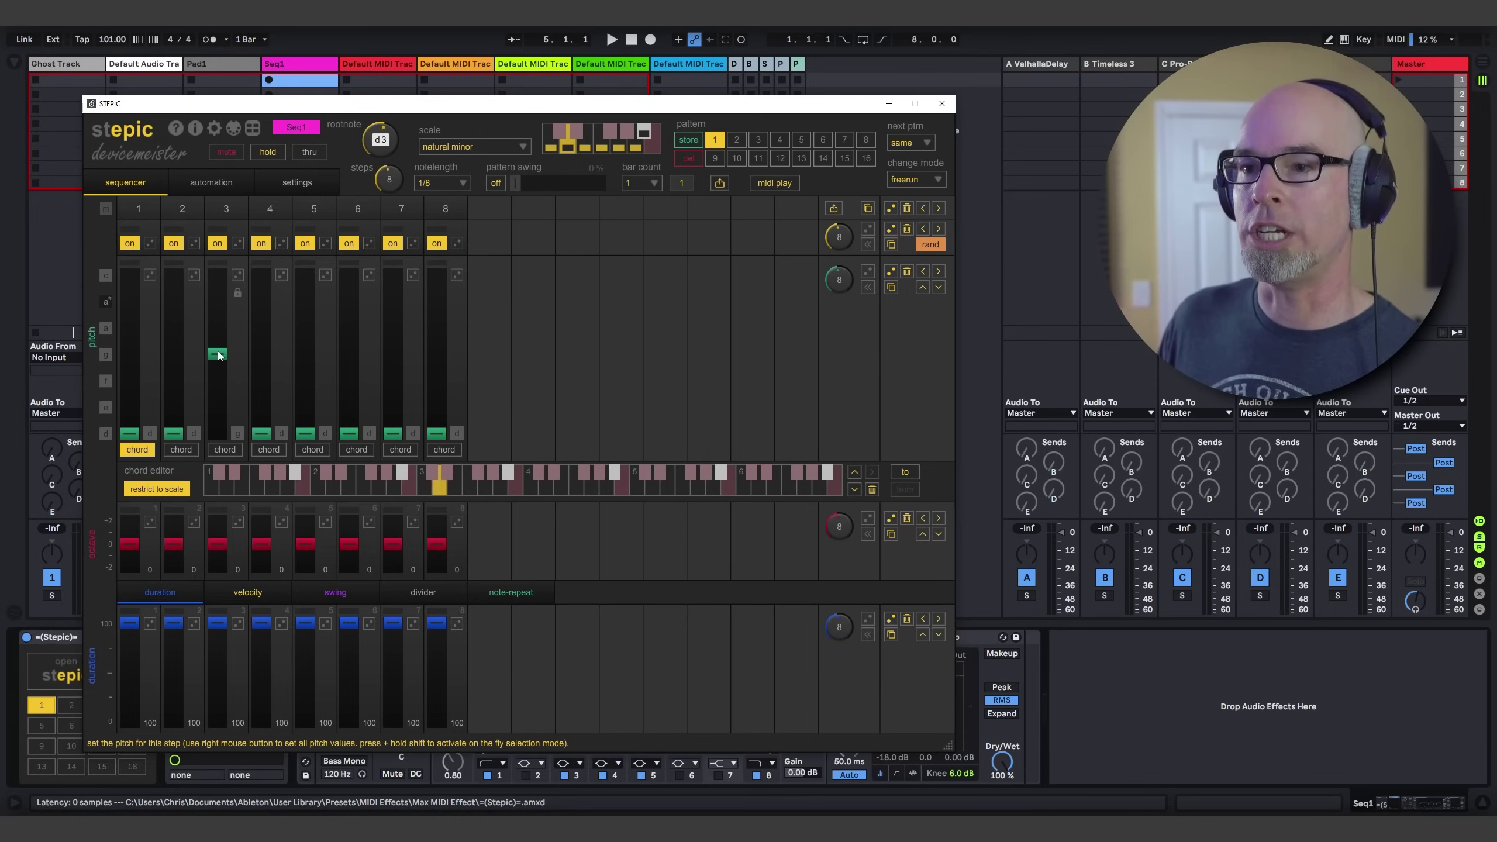
click(352, 326)
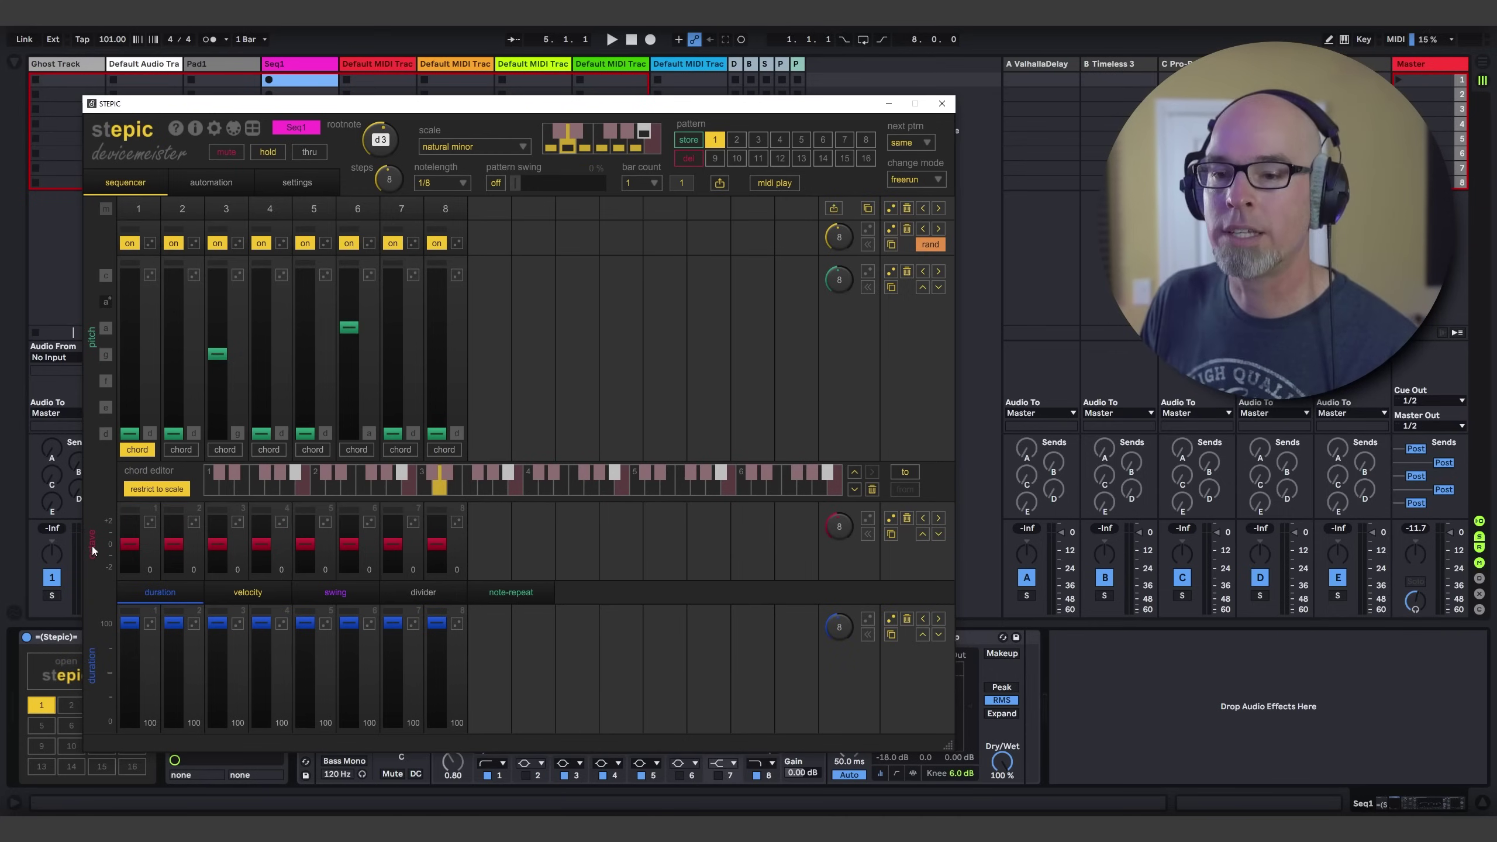
Raise step 8 an octave, randomize octave order and step velocities, then close Stepic
click(436, 534)
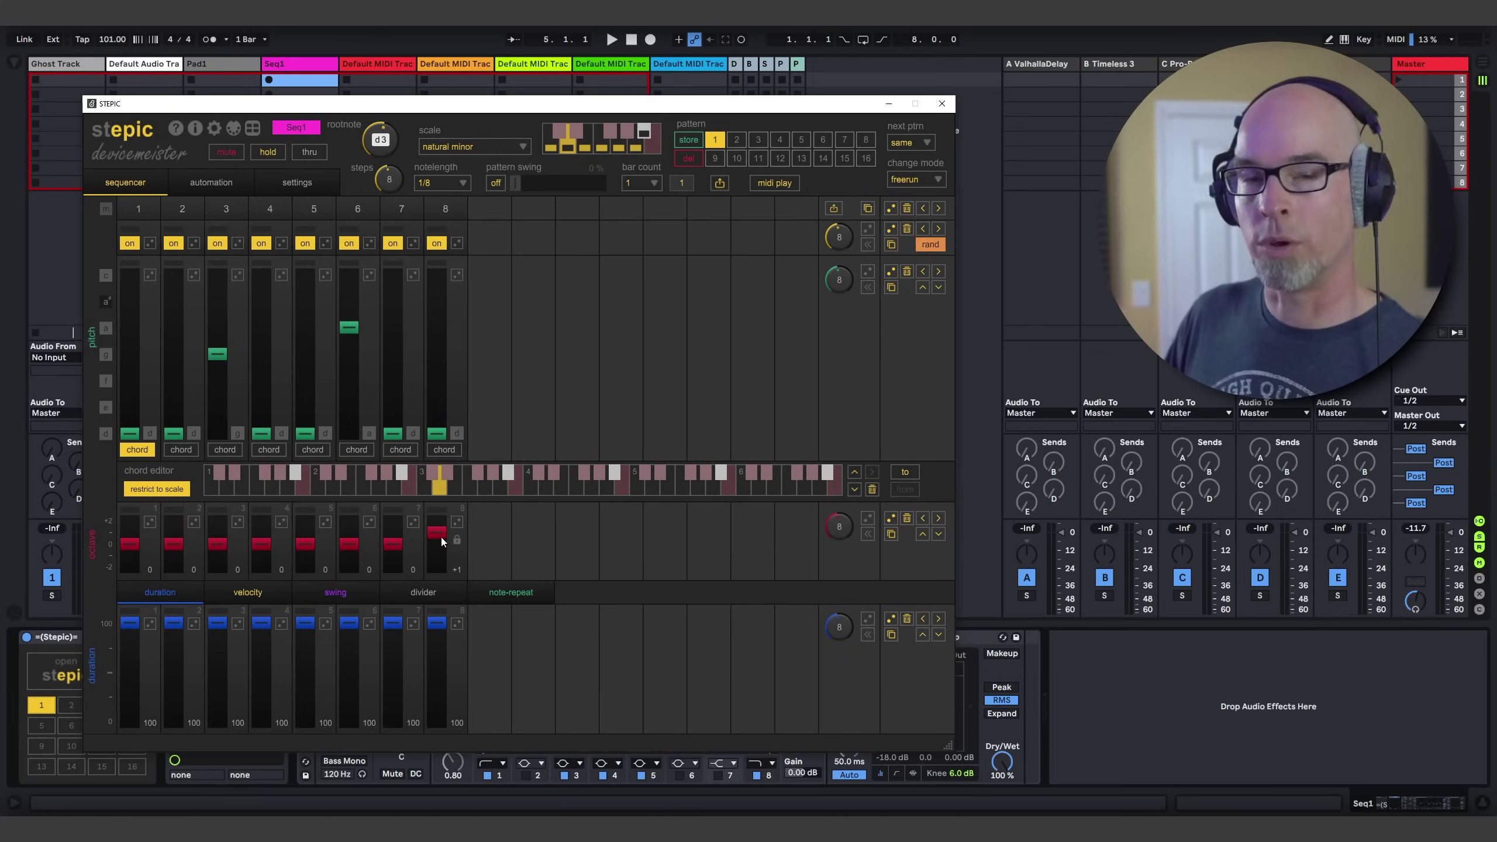
click(869, 520)
click(870, 520)
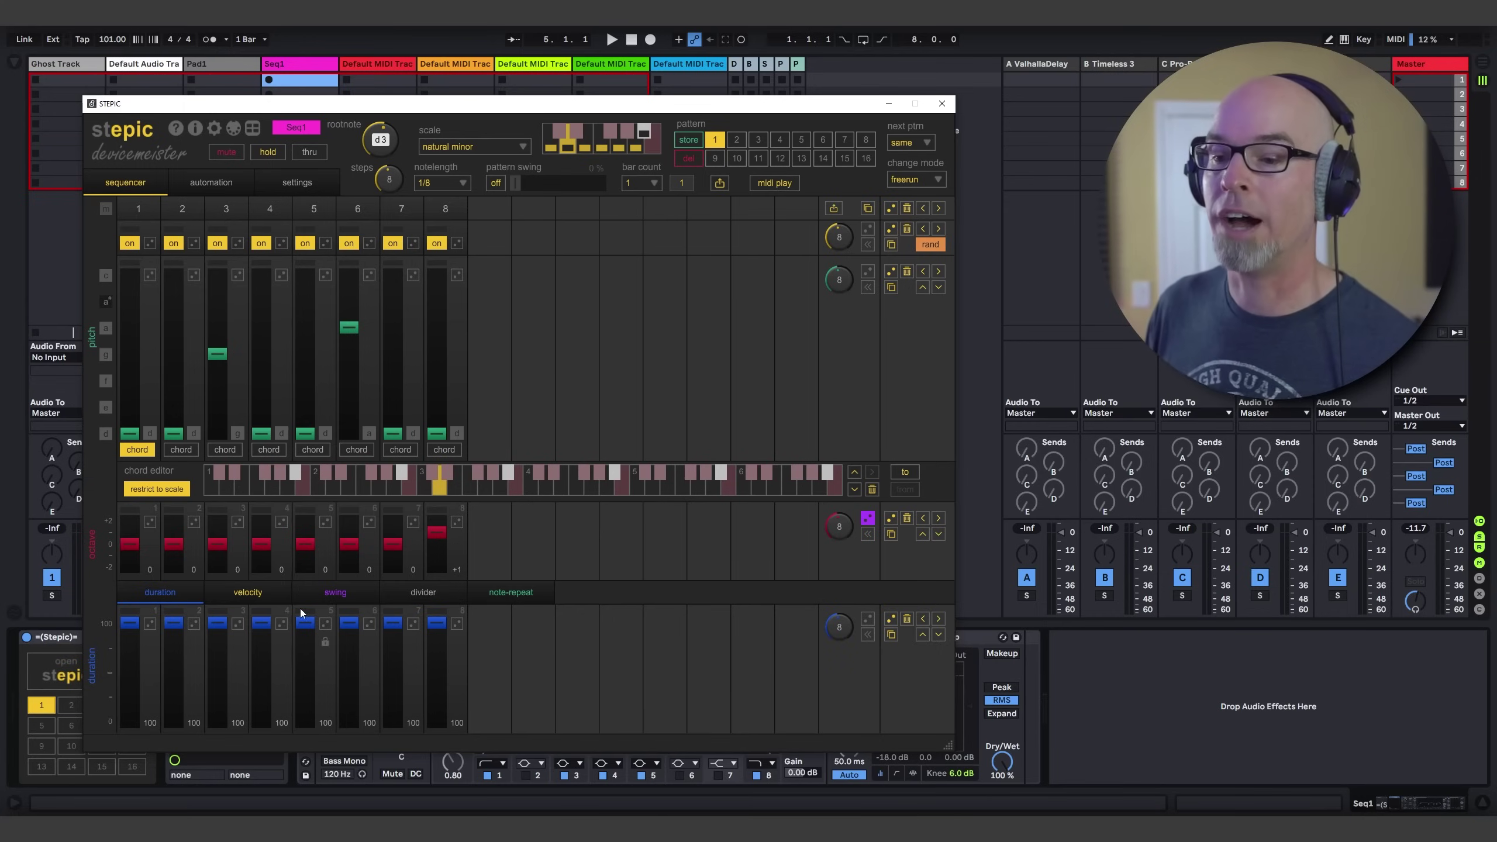
click(247, 592)
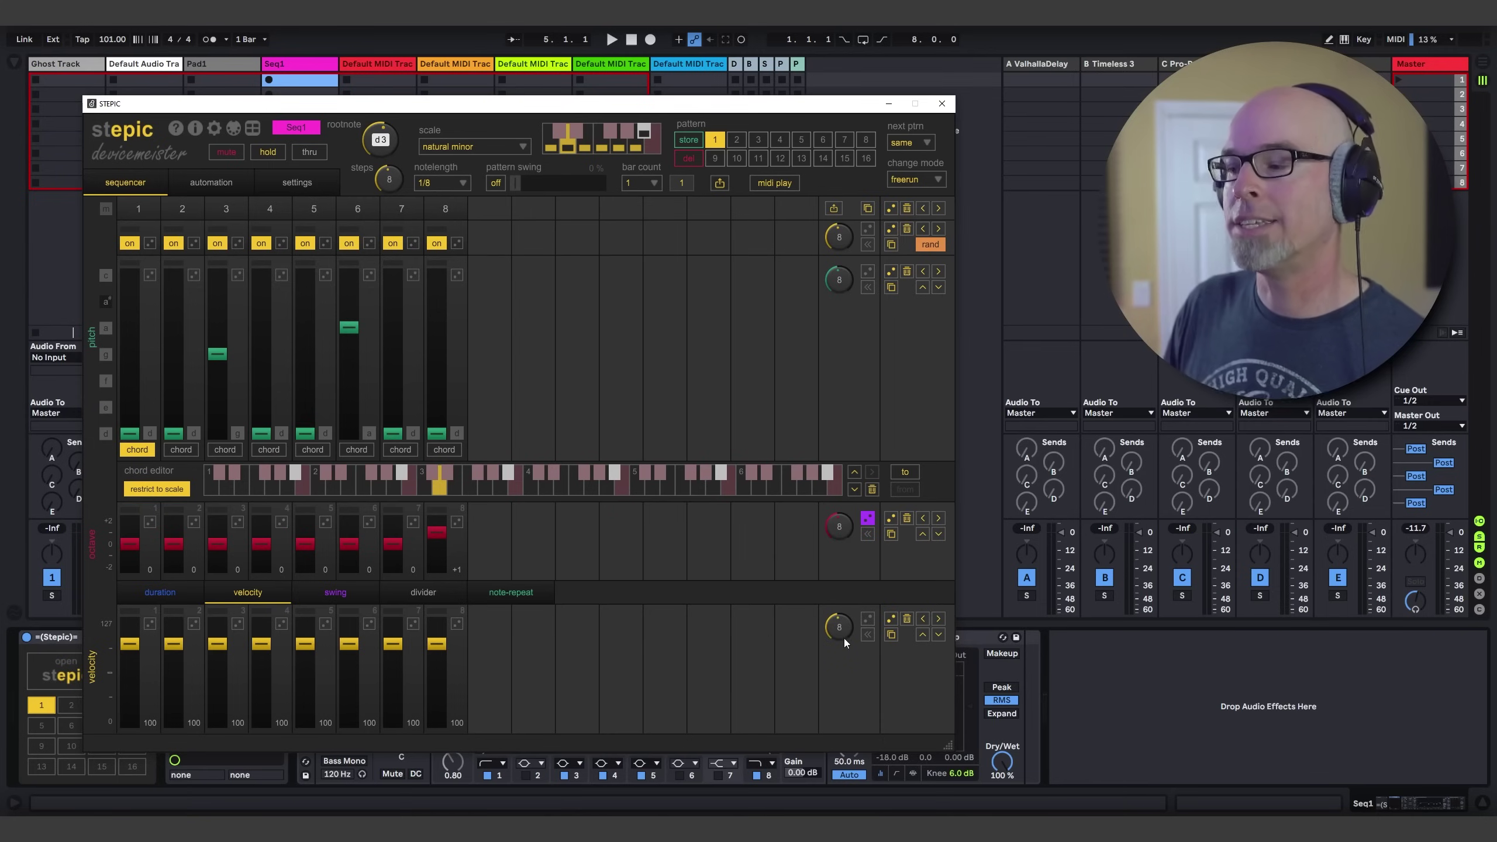
click(892, 619)
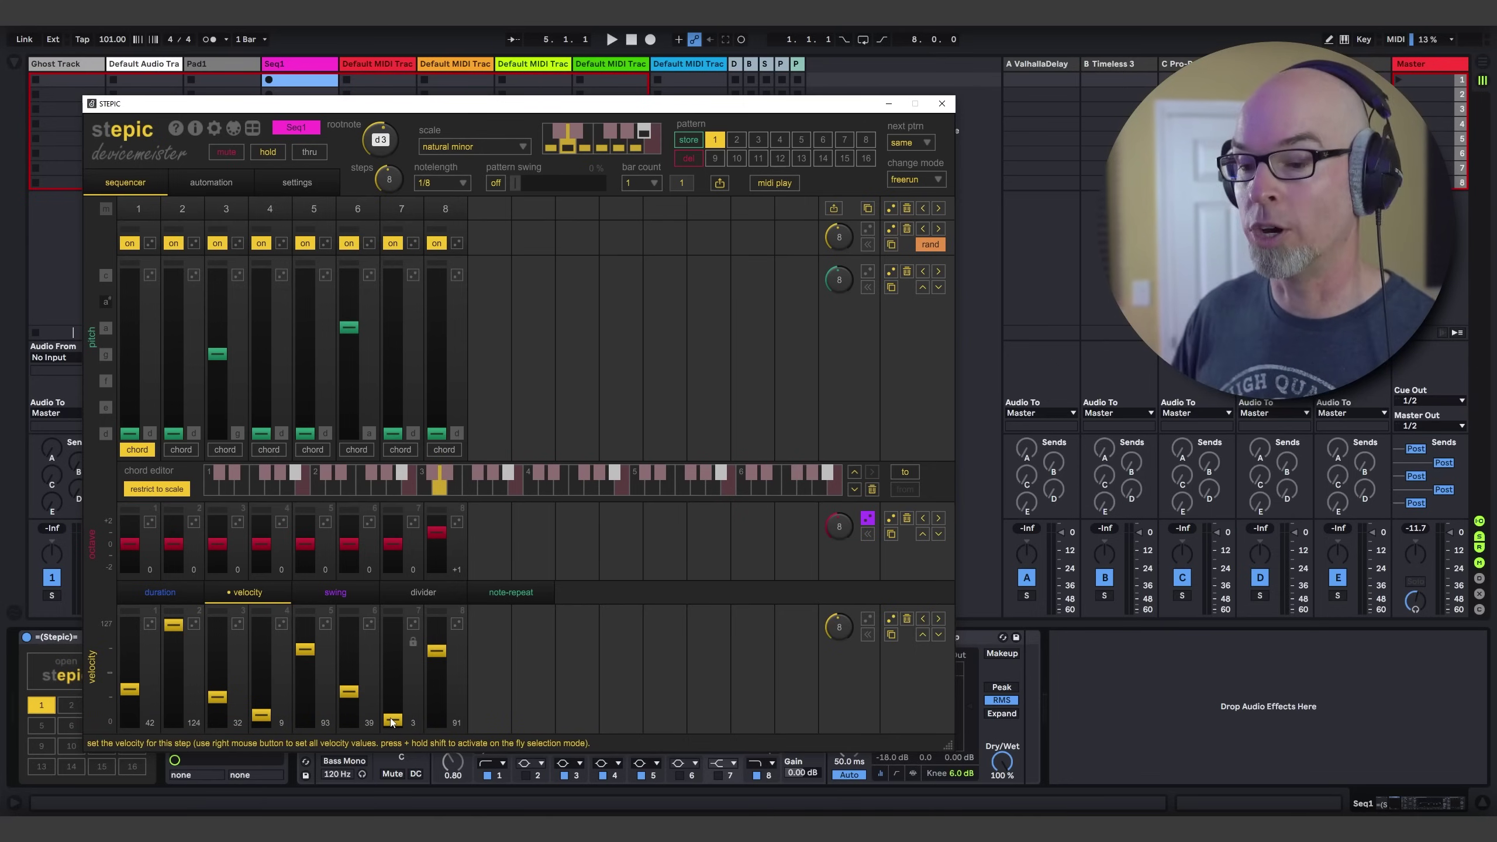
click(869, 620)
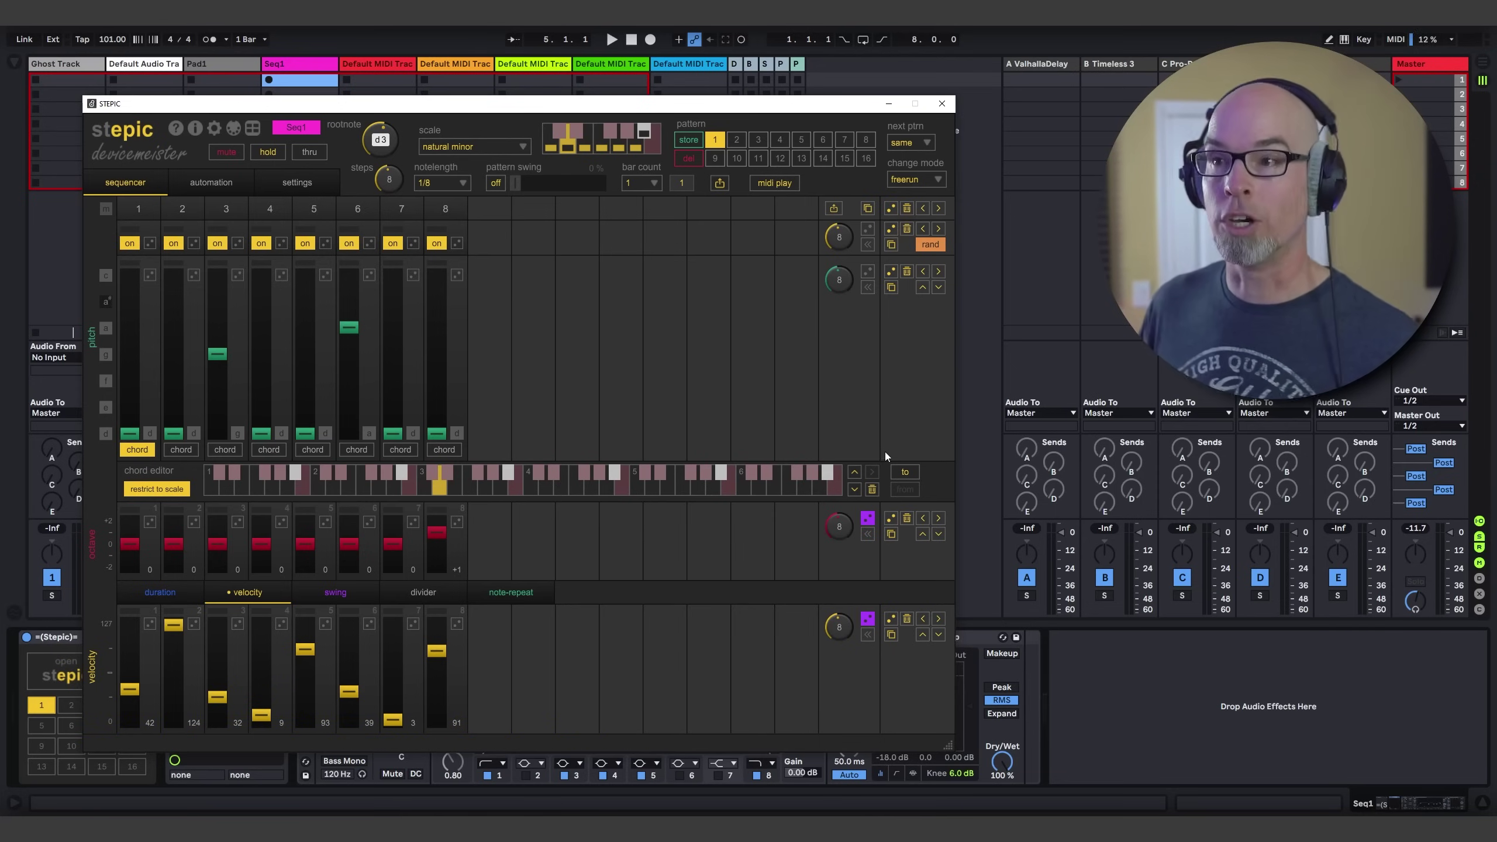
click(942, 103)
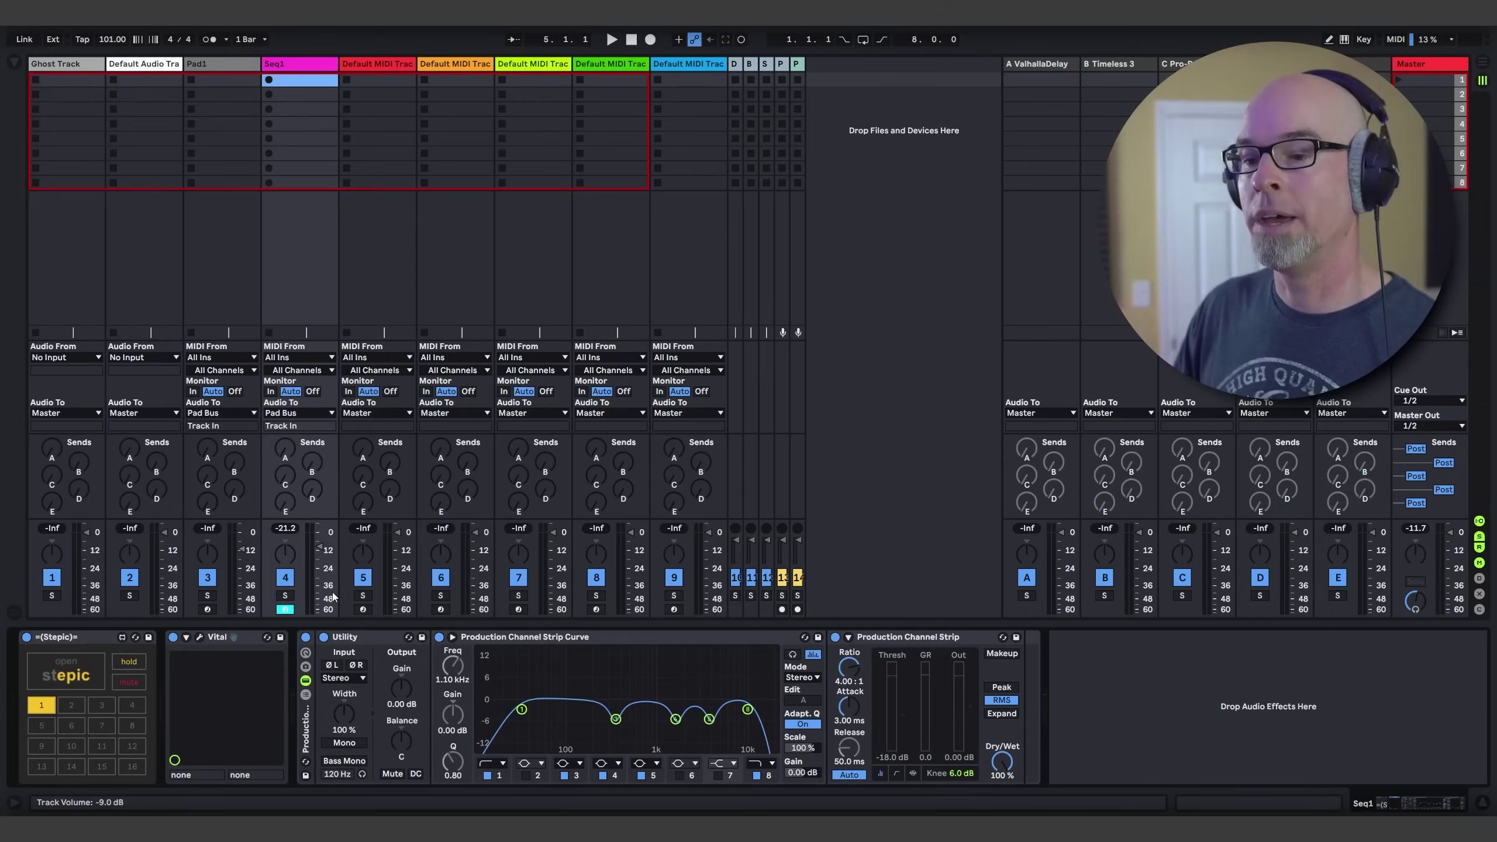
Play the pluck sequence while checking Seq1's Vital on the MC - PL Focused Light preset
click(200, 638)
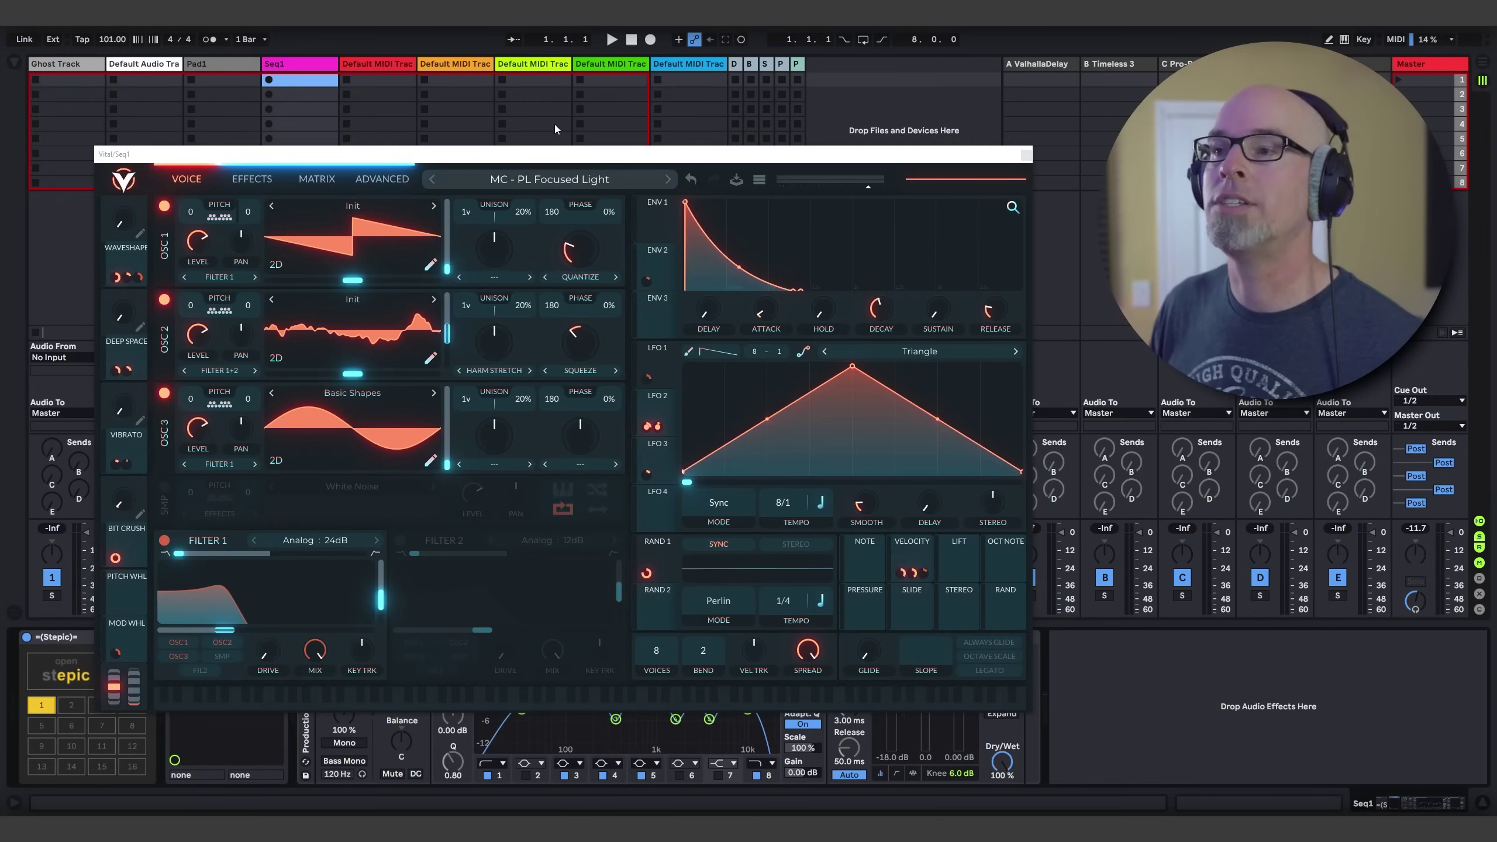
drag(537, 154, 551, 135)
click(609, 42)
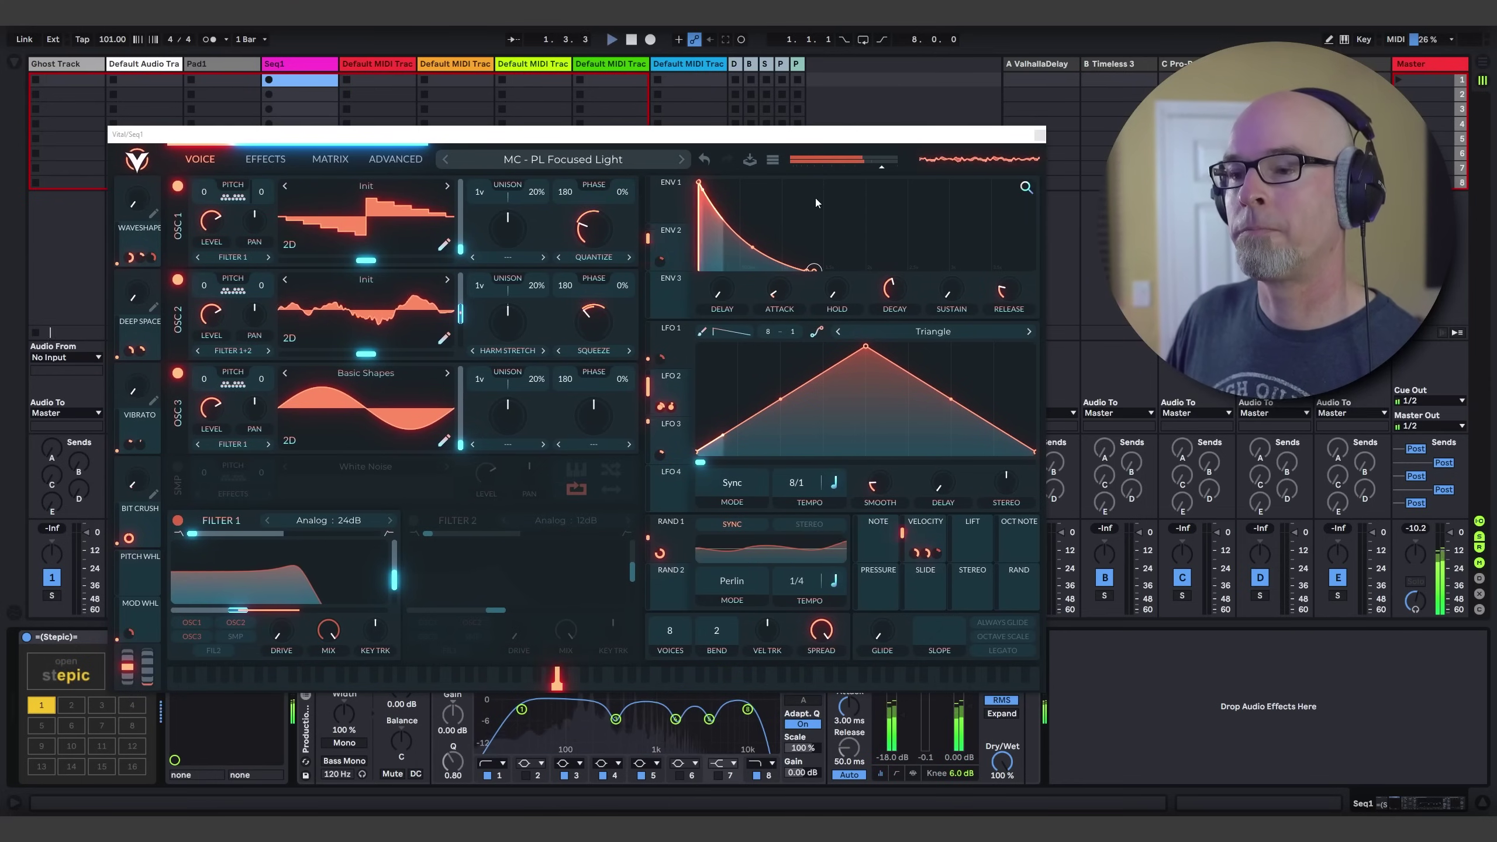
click(1039, 136)
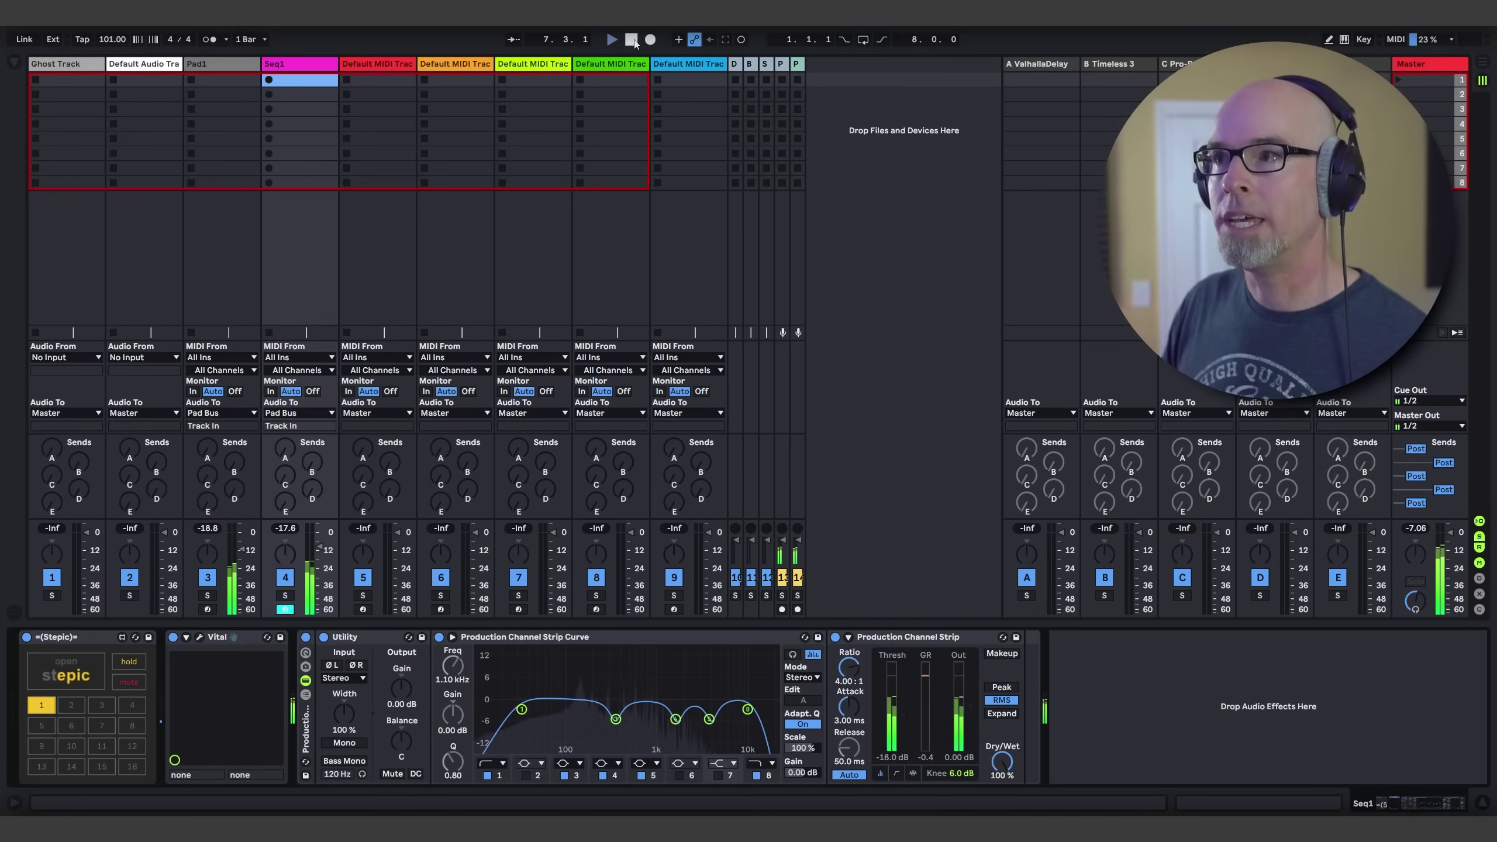
Glance at the Stepic editor, then stop the transport twice so the position returns to 1.1.1
click(72, 659)
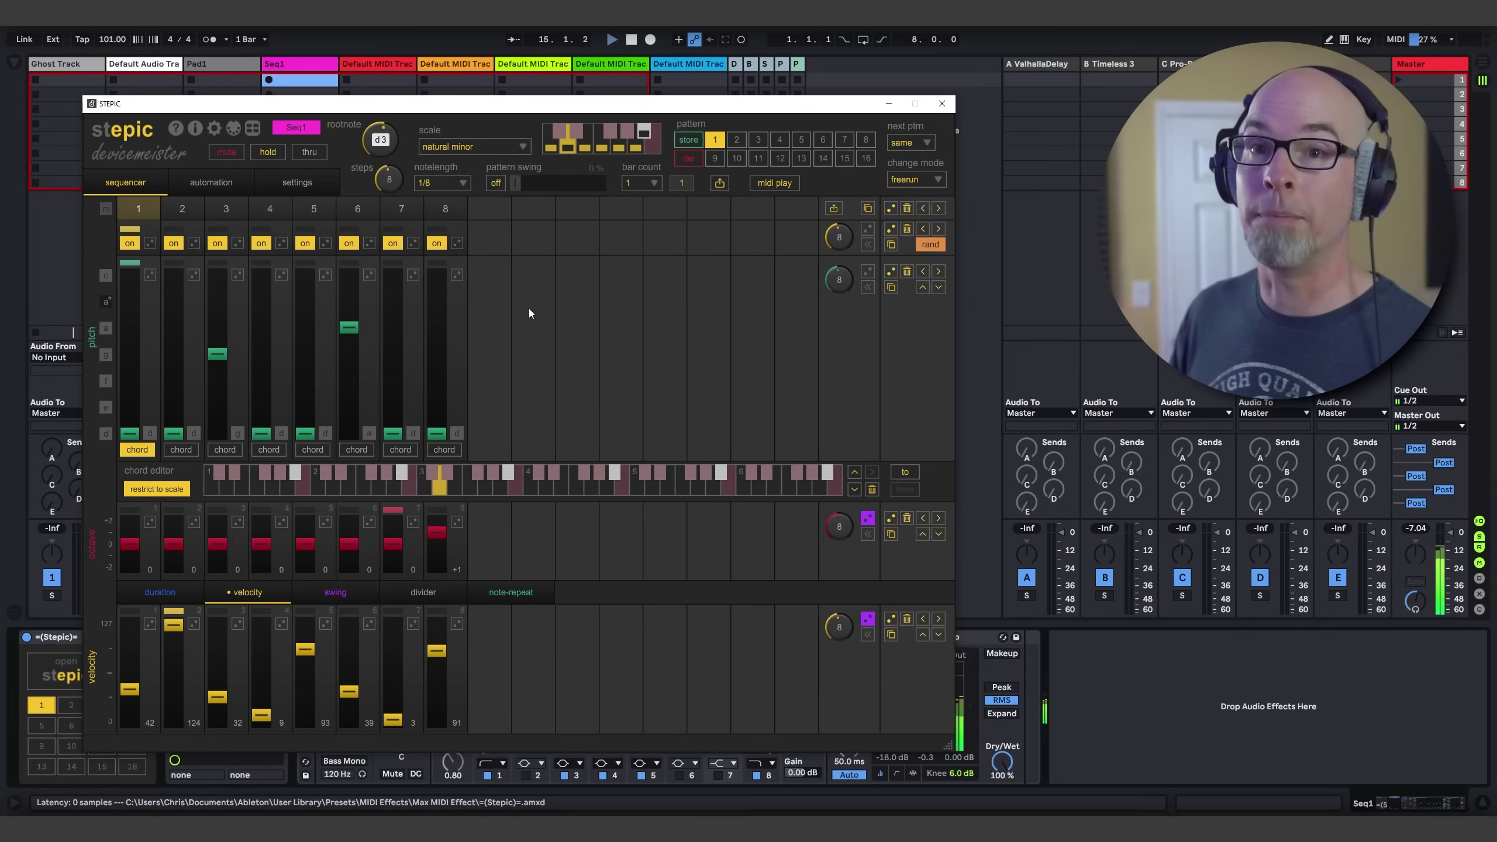
click(630, 42)
click(943, 103)
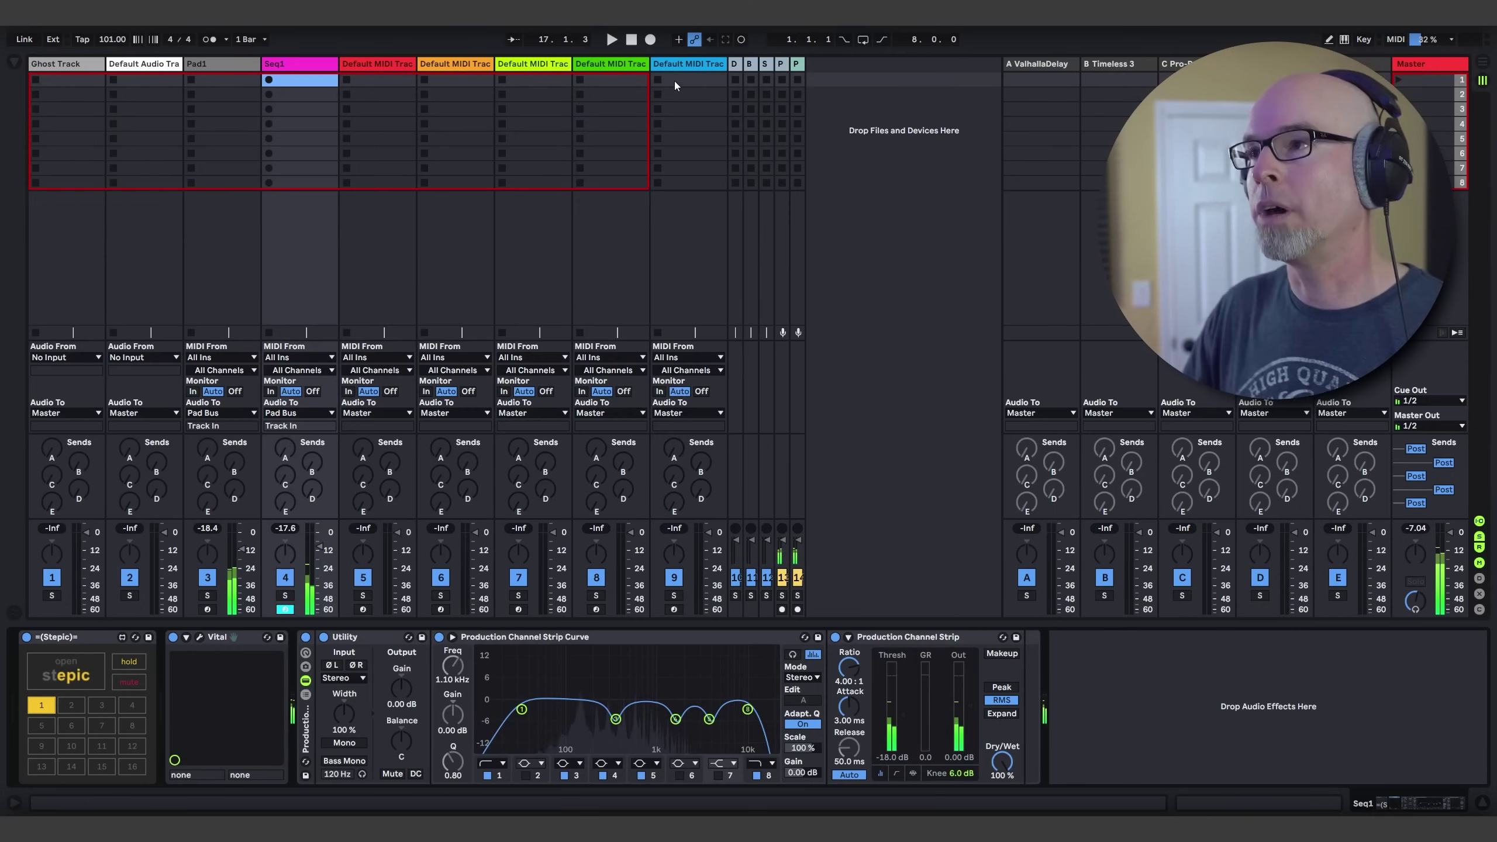
click(631, 41)
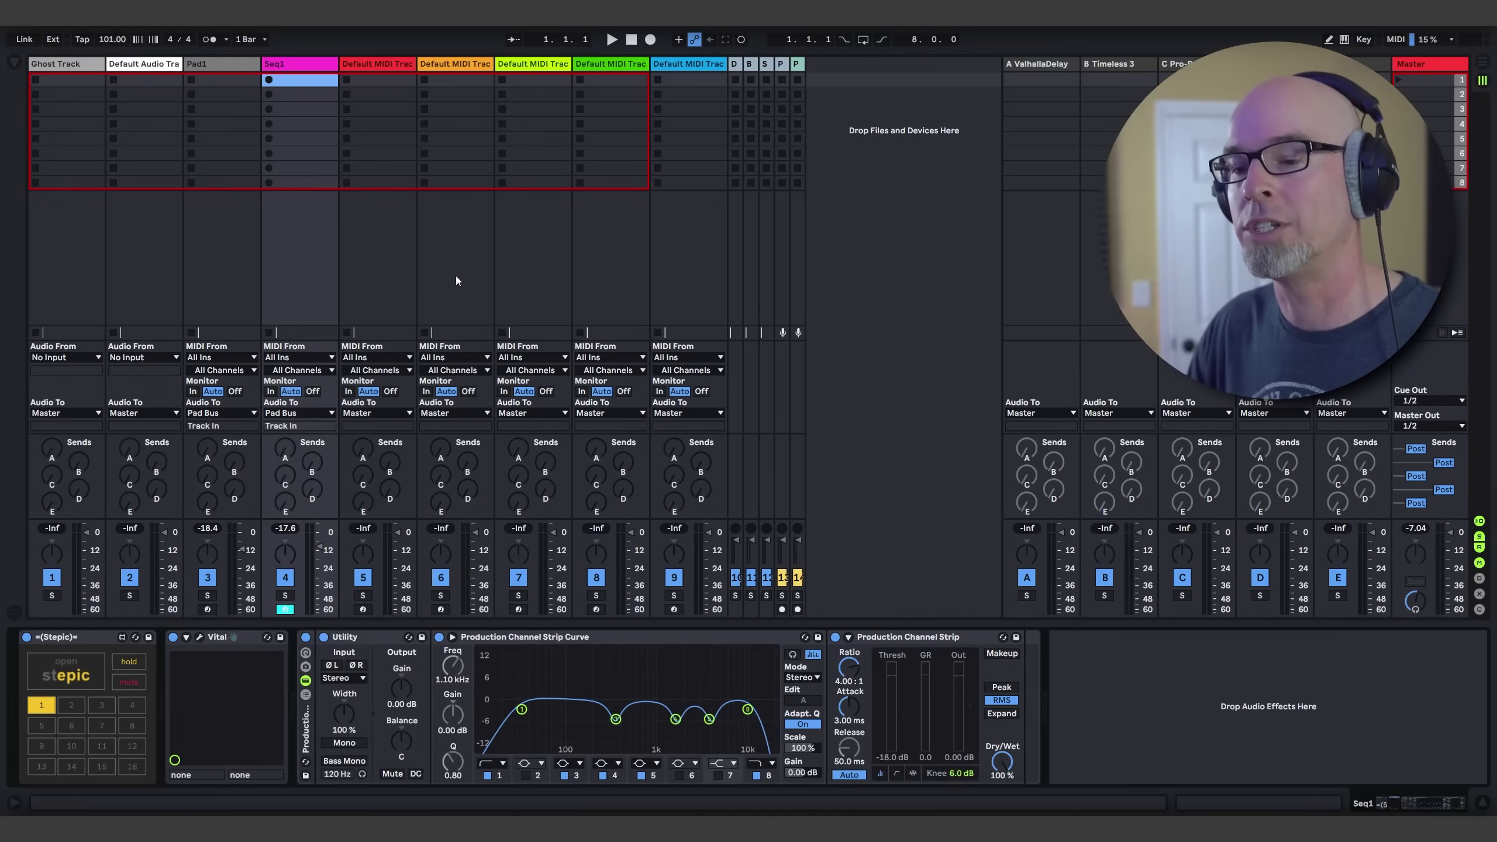
Expose Vital's Macro 1 as a device parameter using Configure, then reopen Stepic
click(186, 636)
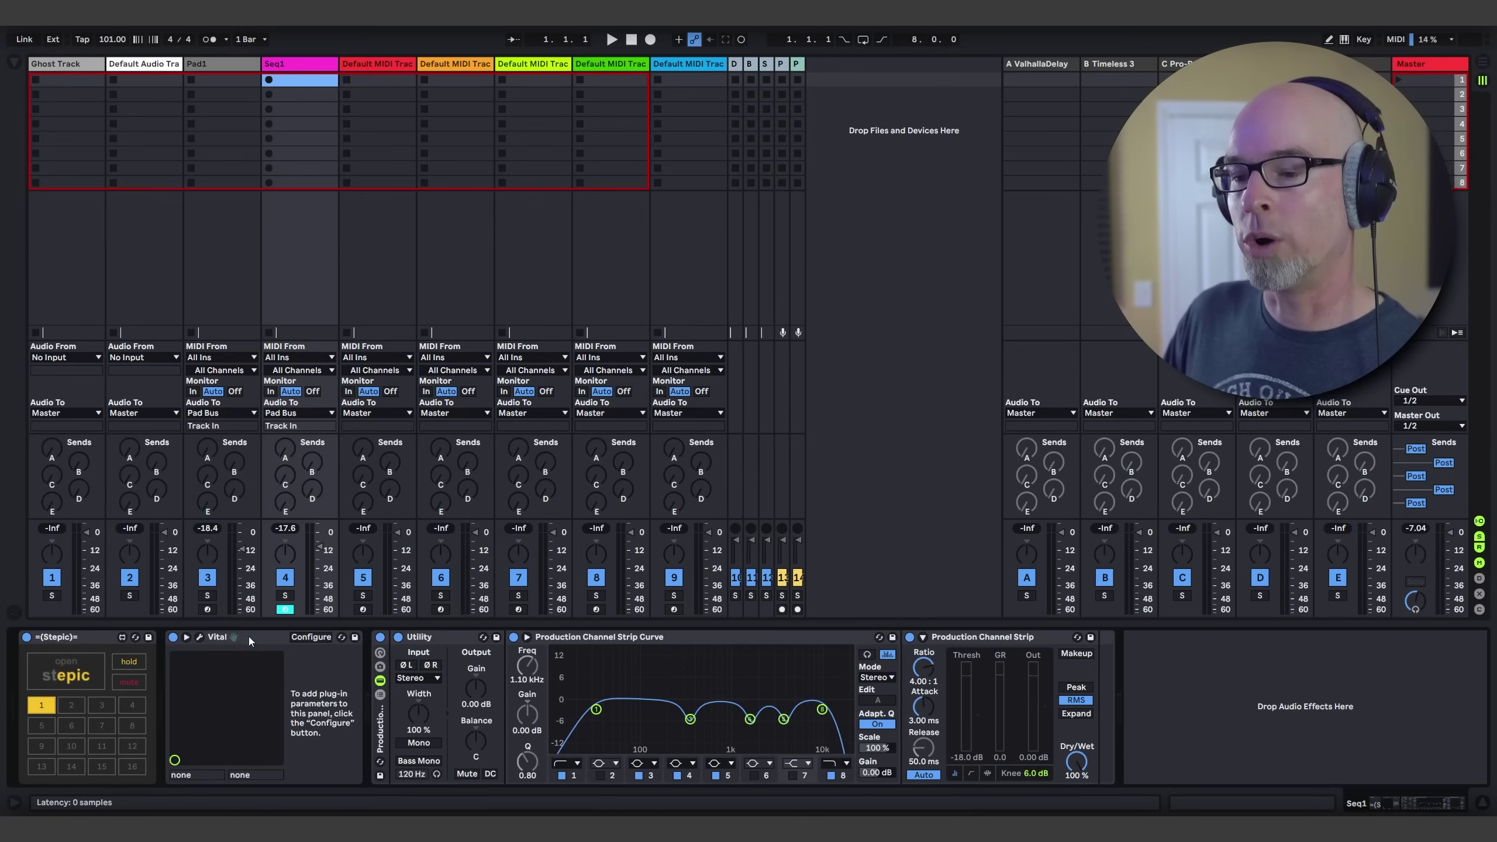
click(309, 637)
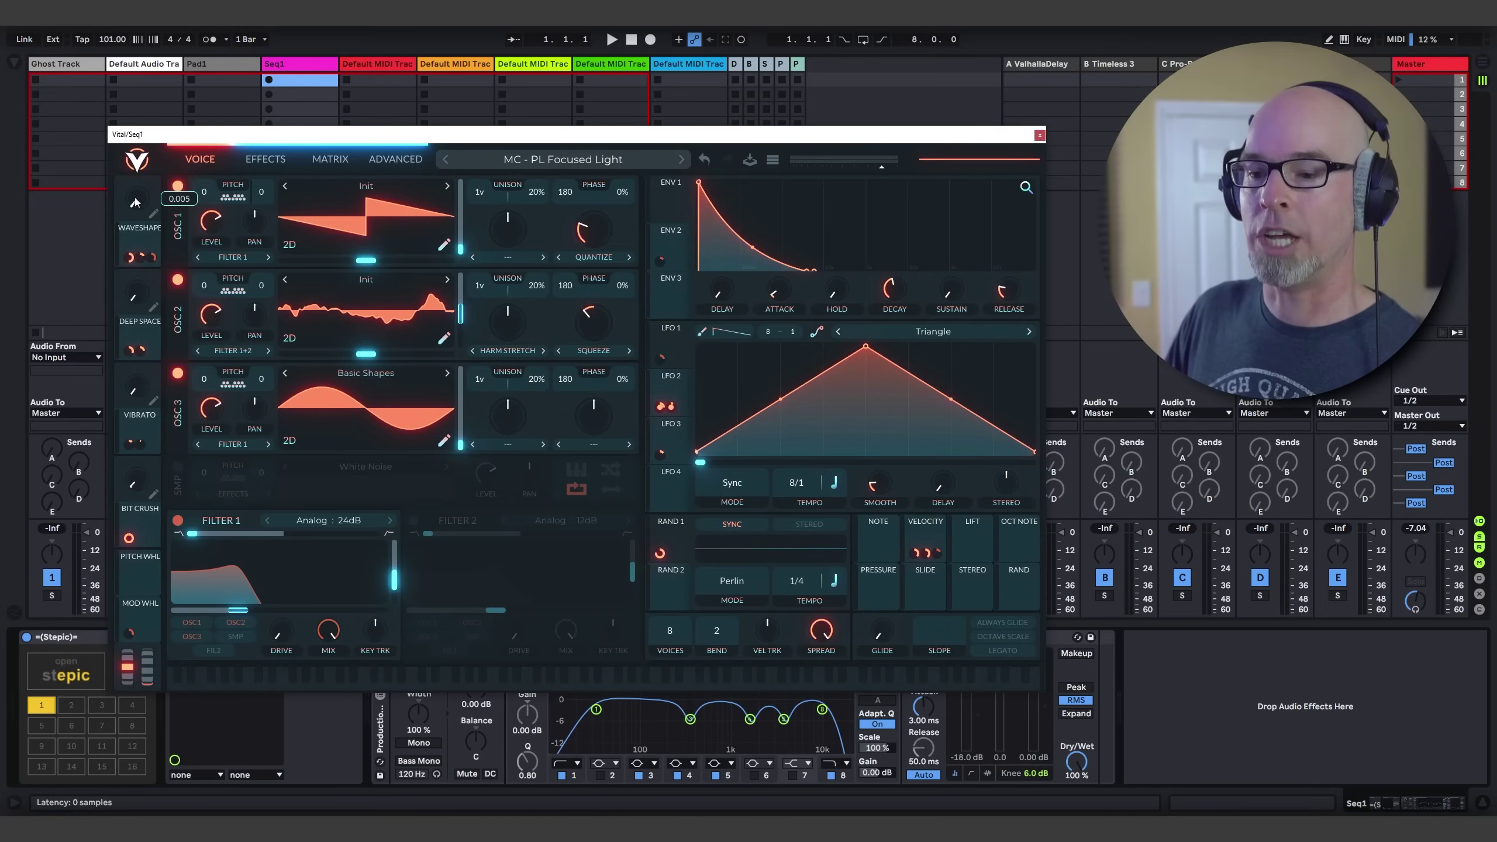
click(1039, 135)
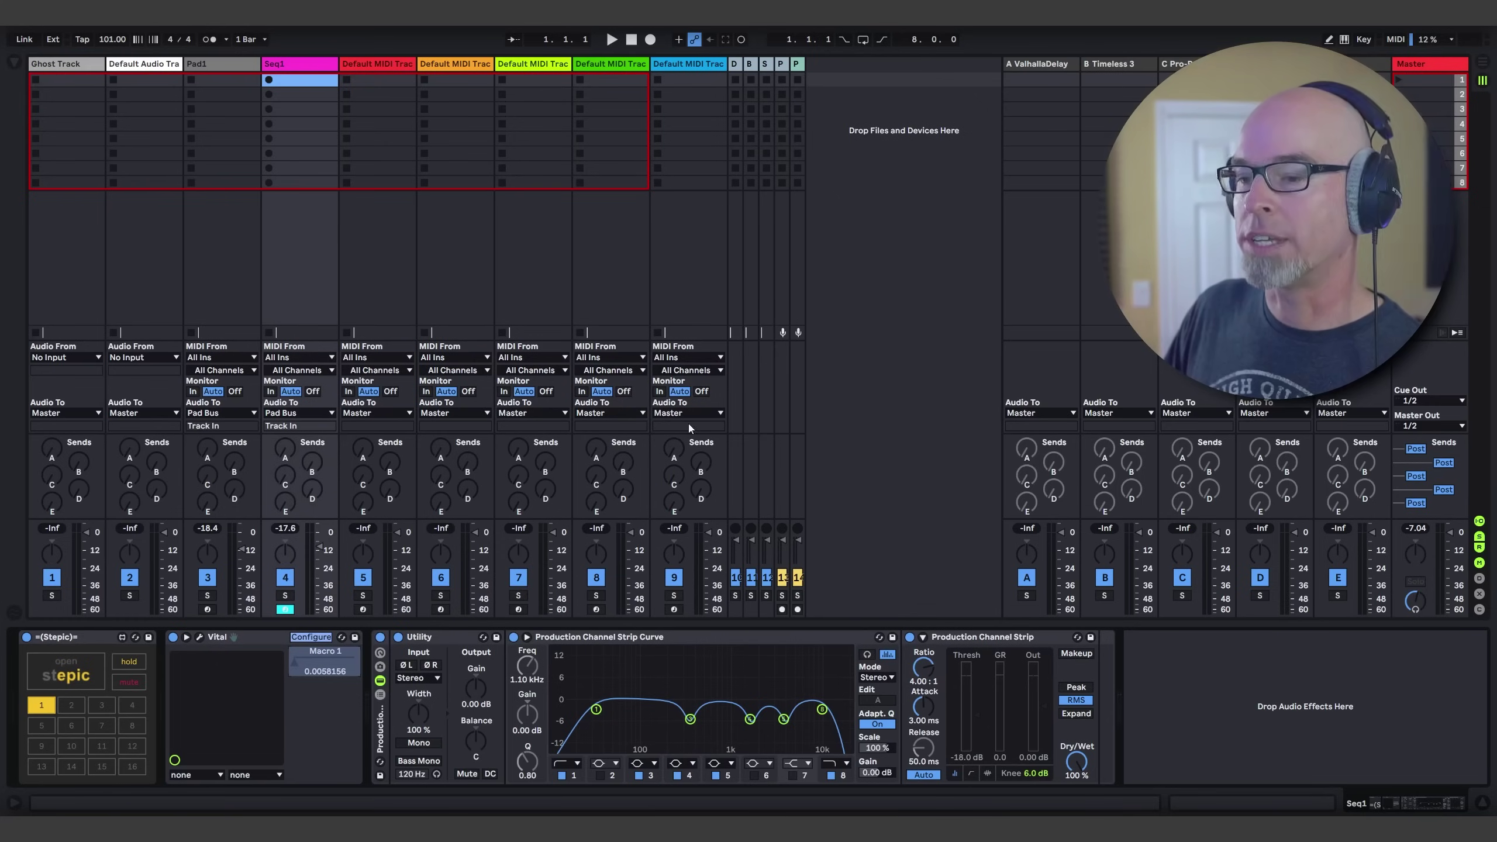
click(318, 638)
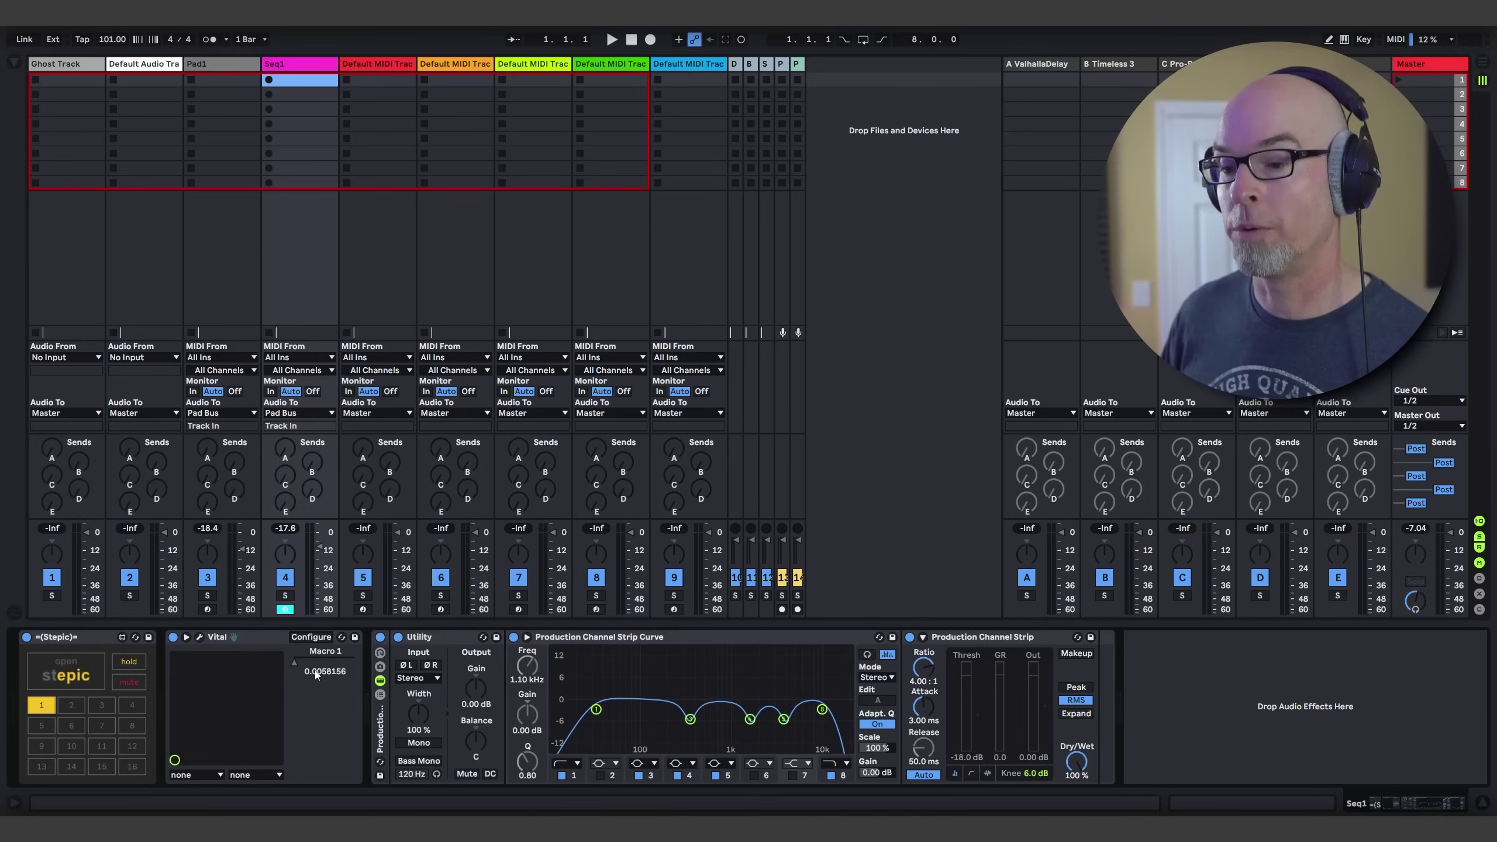
click(84, 673)
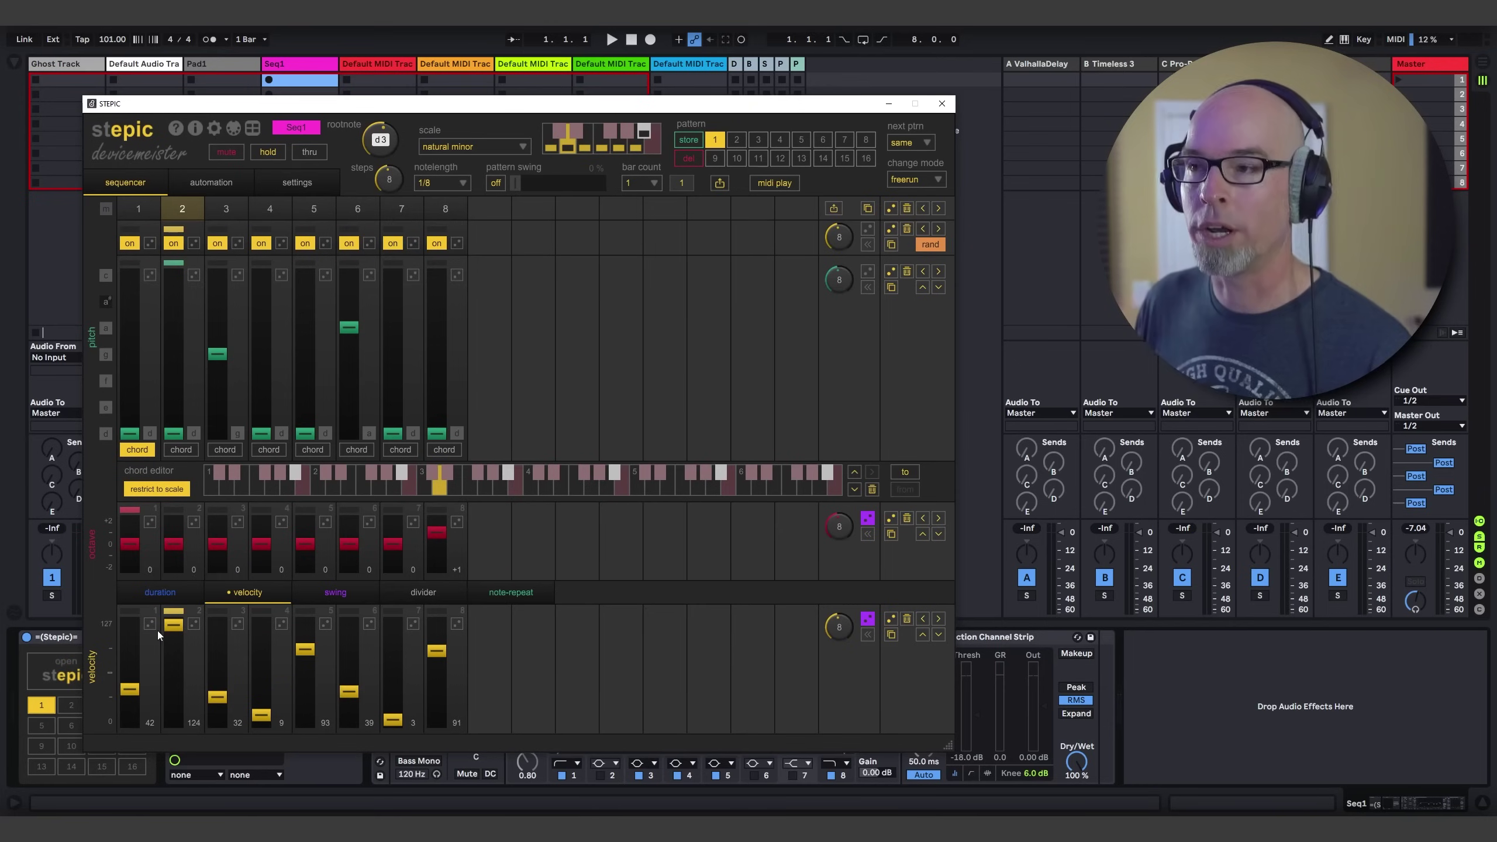
Enable Stepic's automation lane 1 and map it to Vital's Macro 1
click(218, 184)
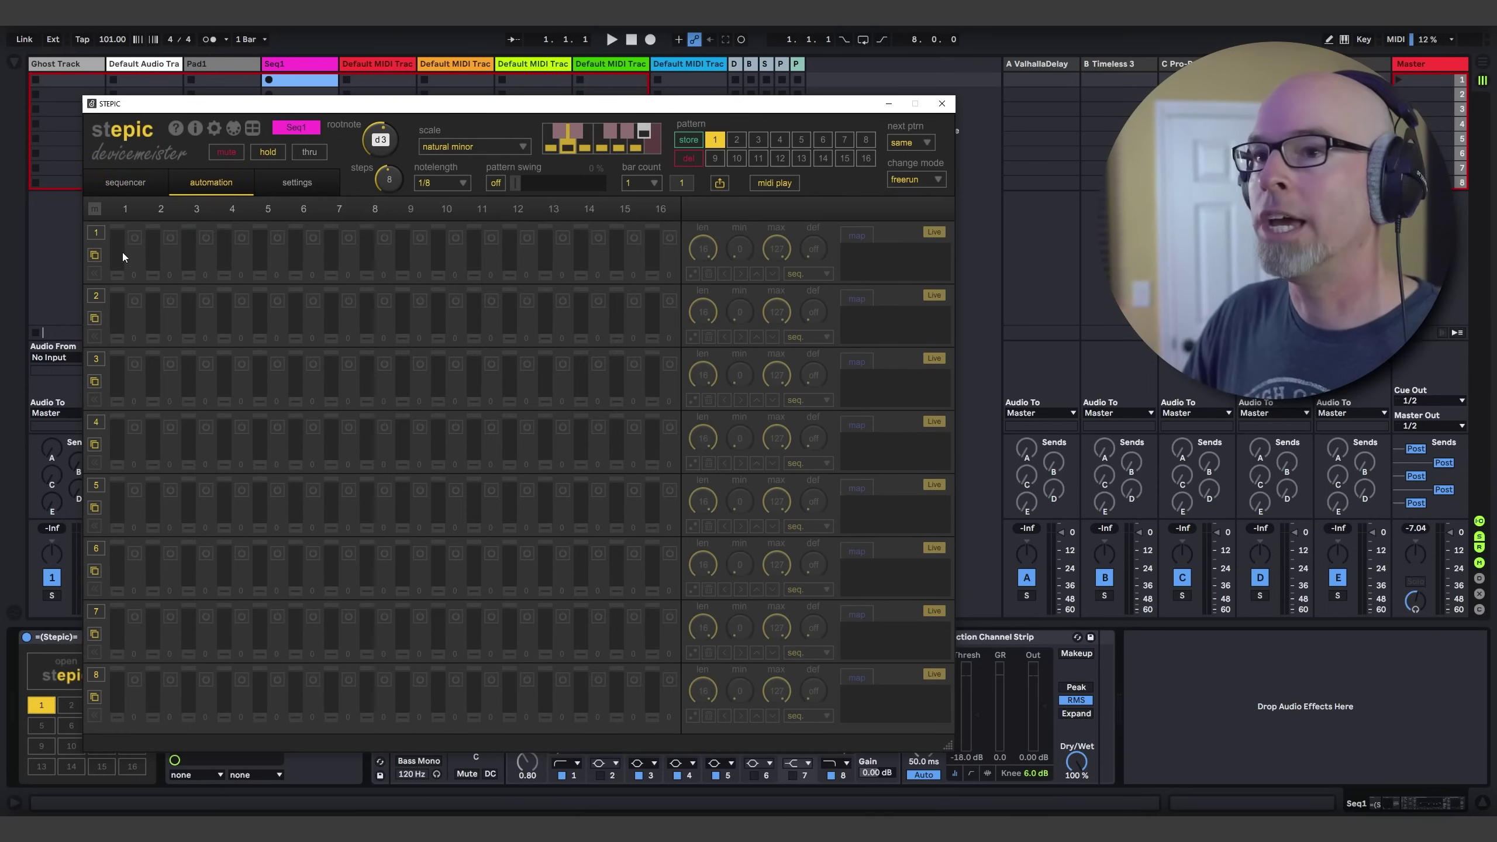
click(100, 233)
click(858, 235)
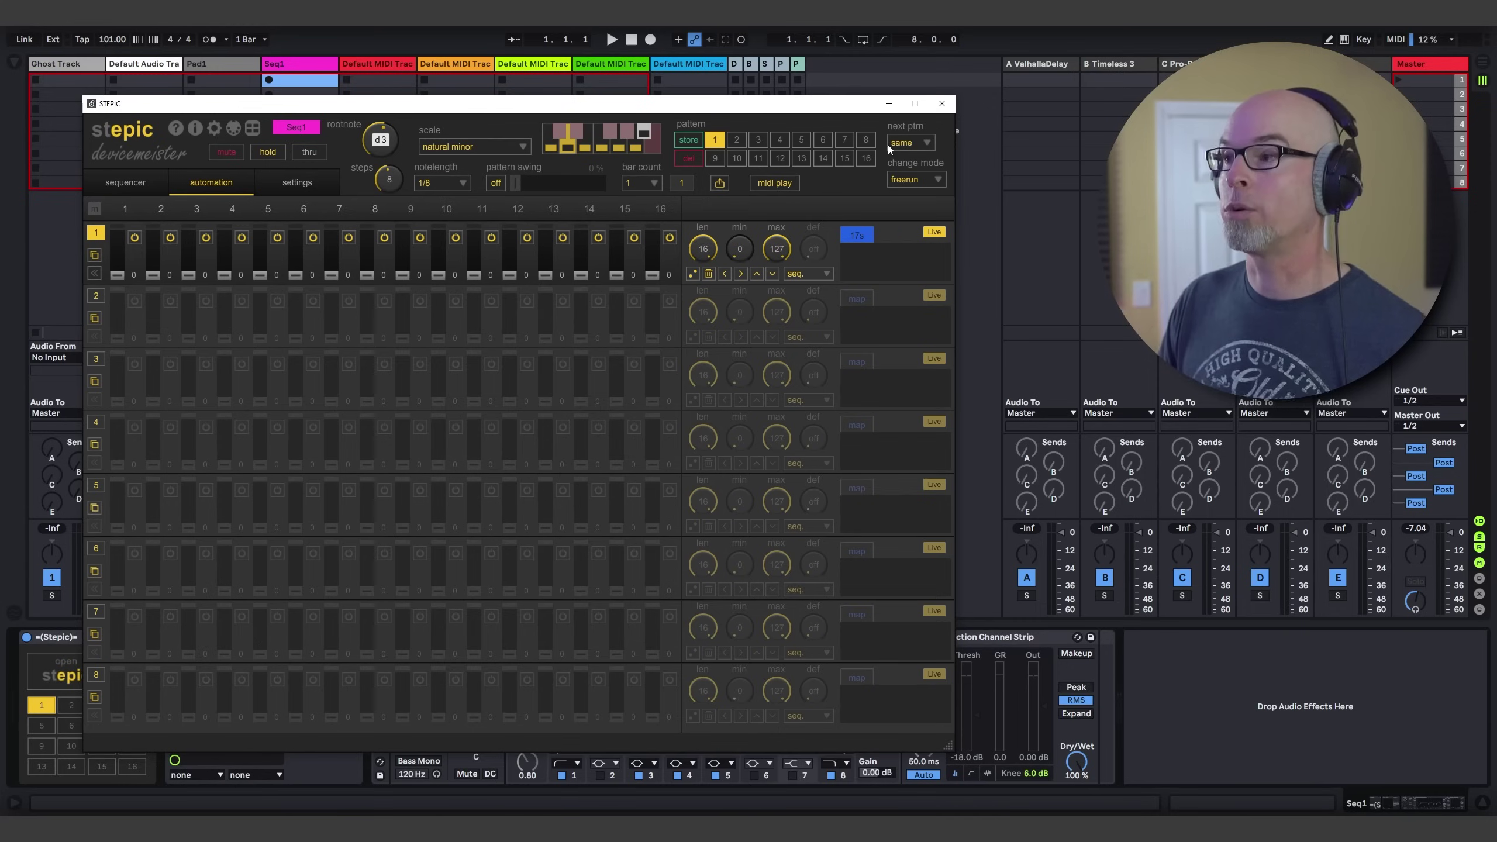
click(941, 105)
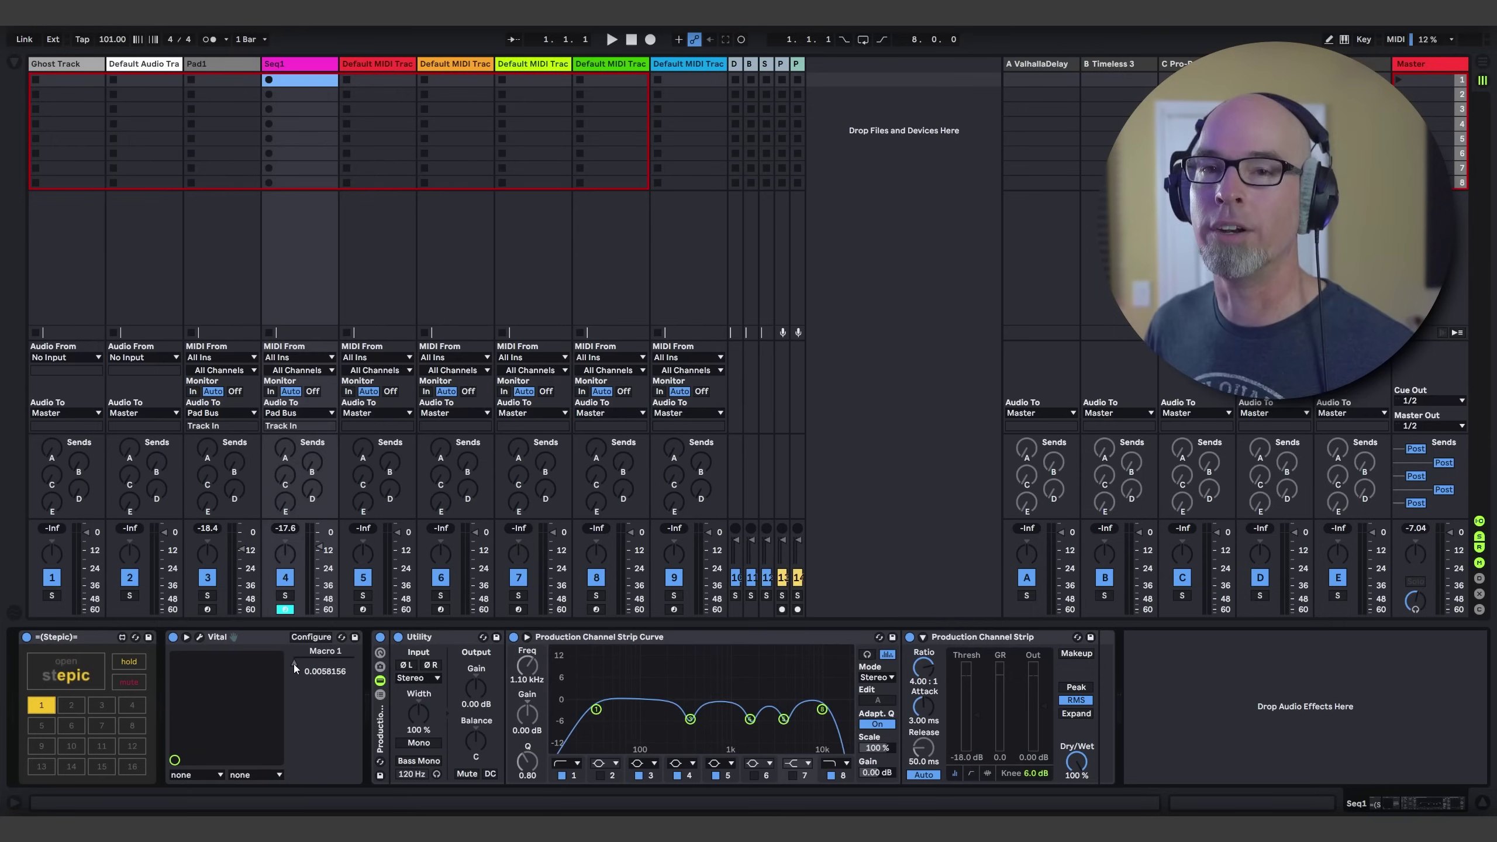
click(78, 674)
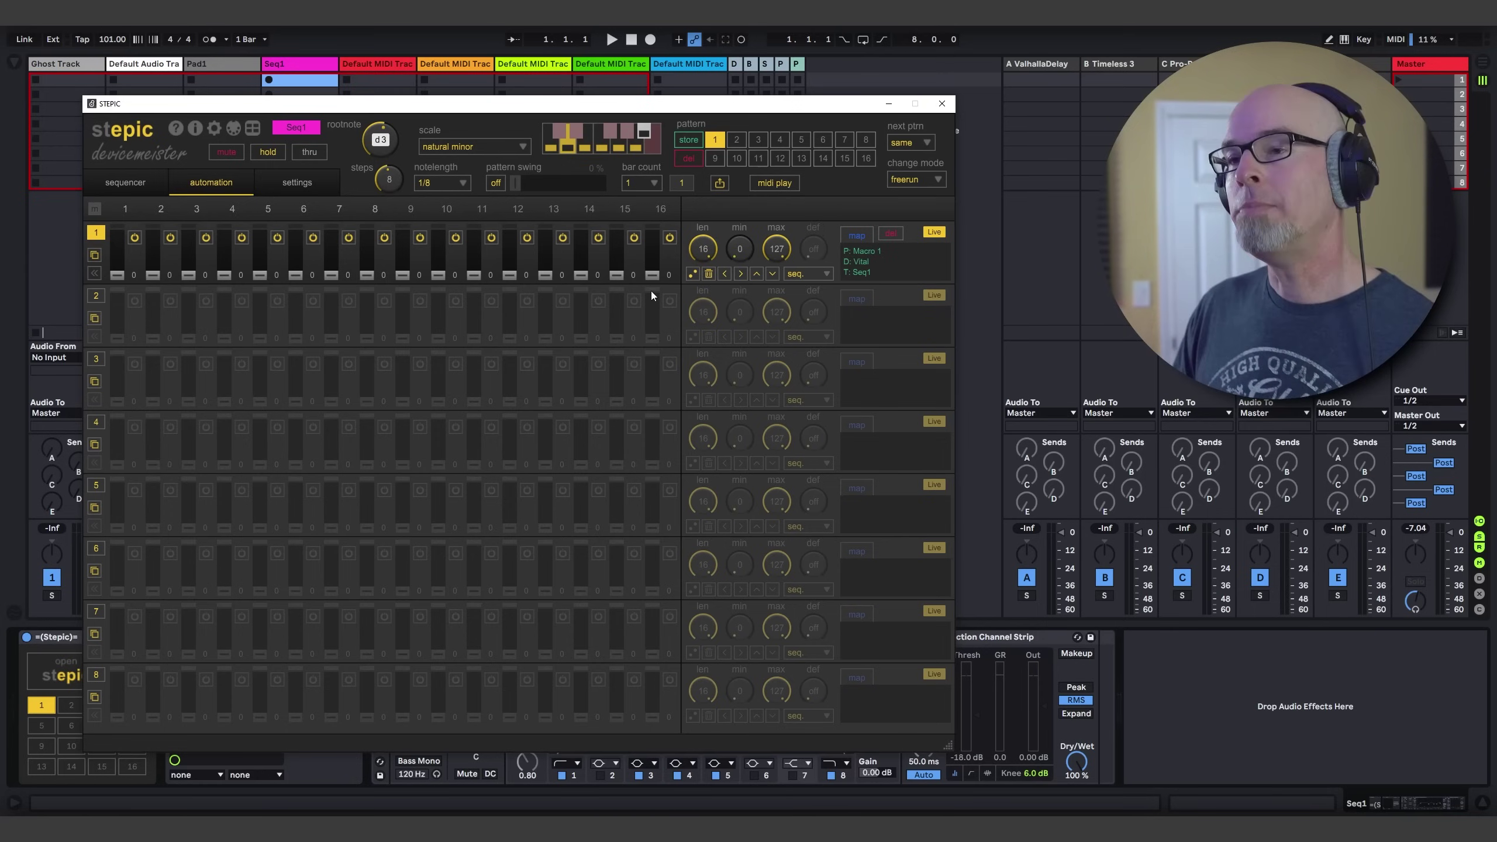
Randomize lane 1's values up to a maximum of 45 and set its rate to whole notes
click(297, 183)
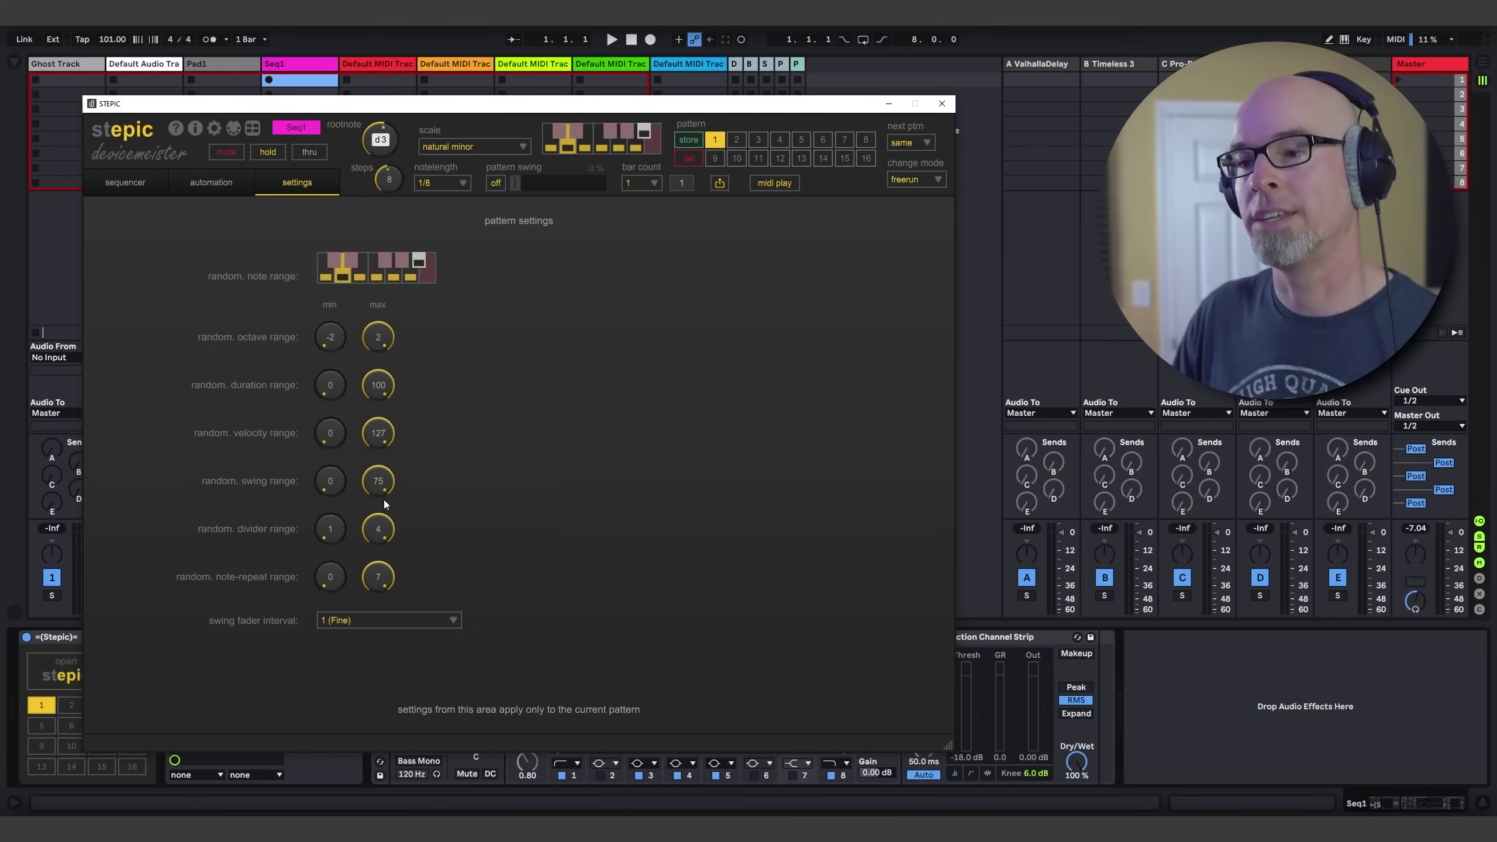
click(207, 183)
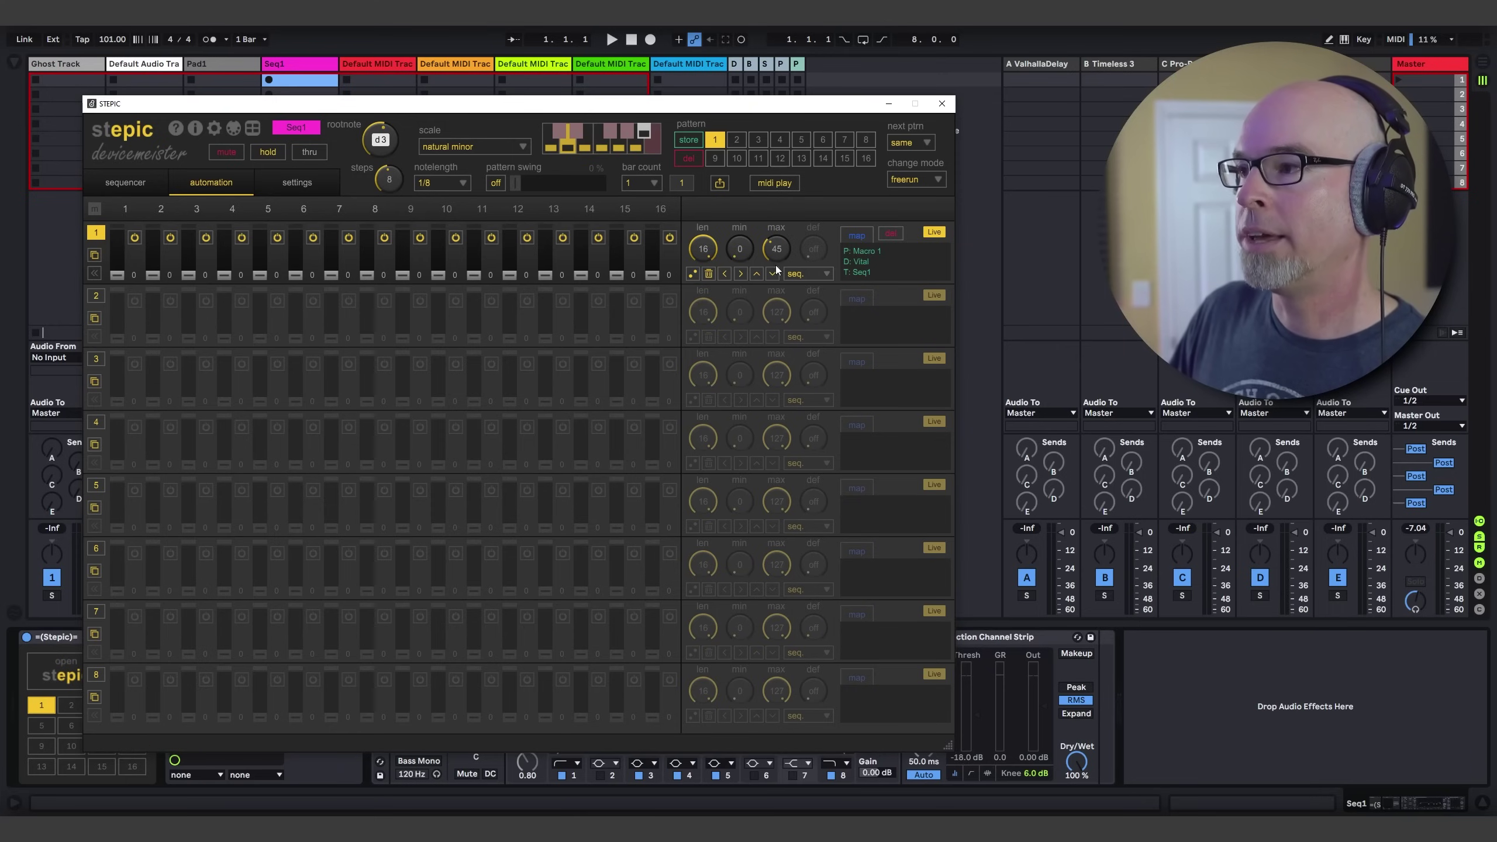
click(693, 274)
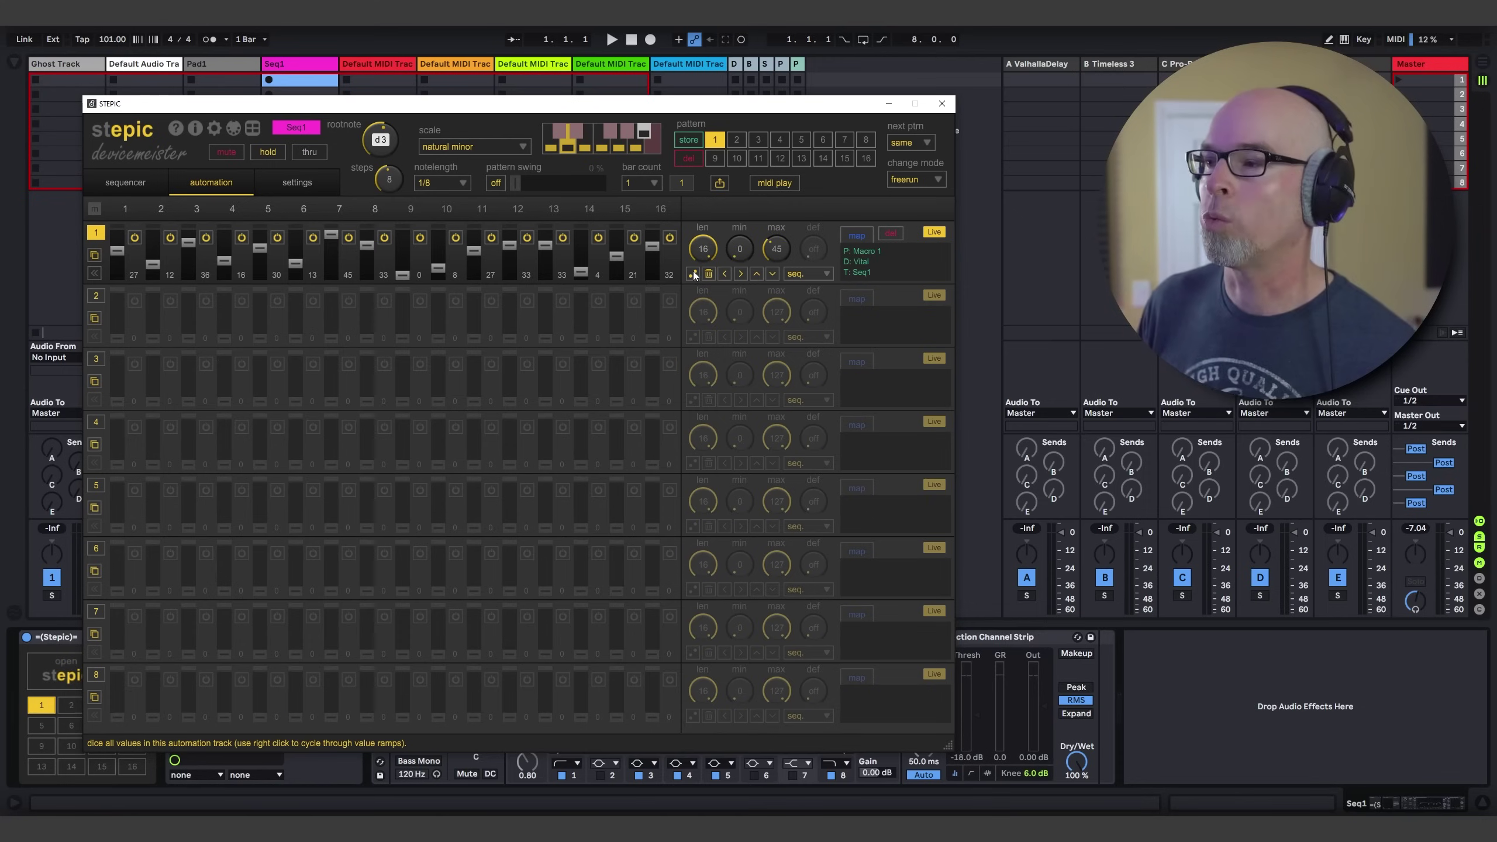
click(693, 273)
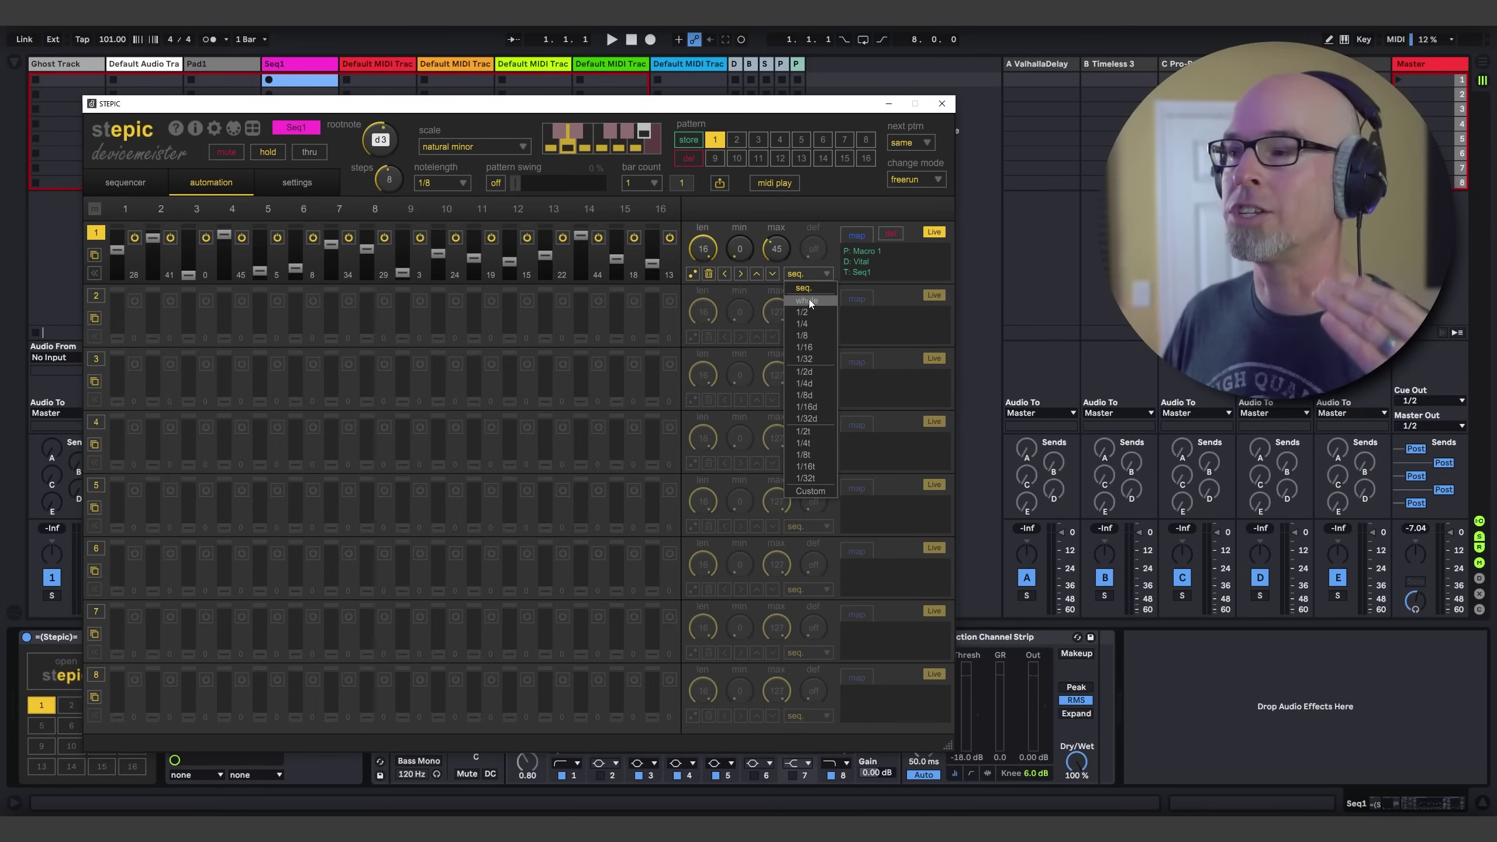
click(808, 301)
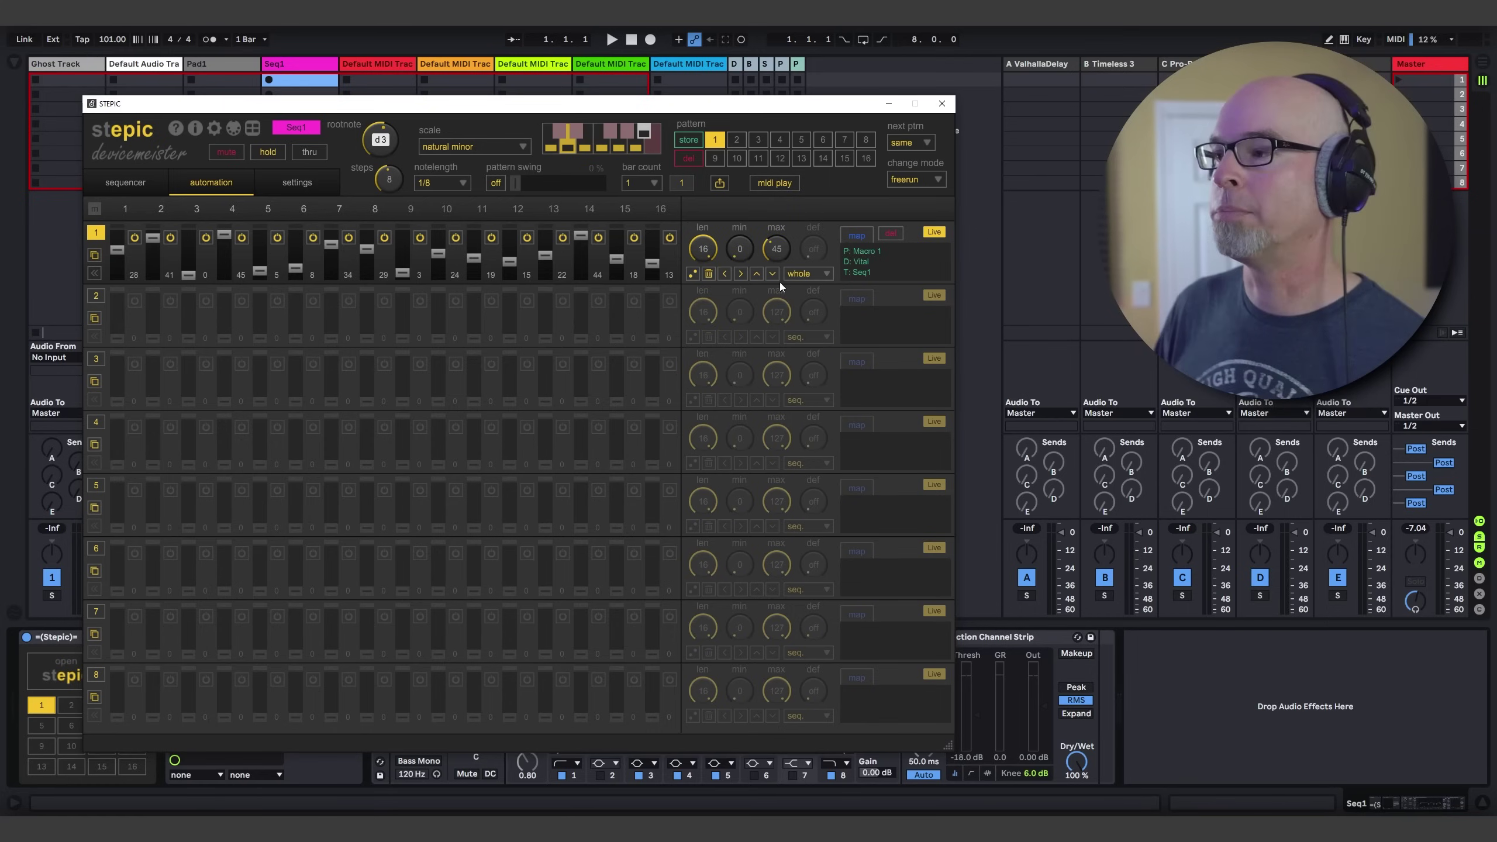
Play the song and watch Vital's Macro 1 follow the Stepic automation
click(943, 104)
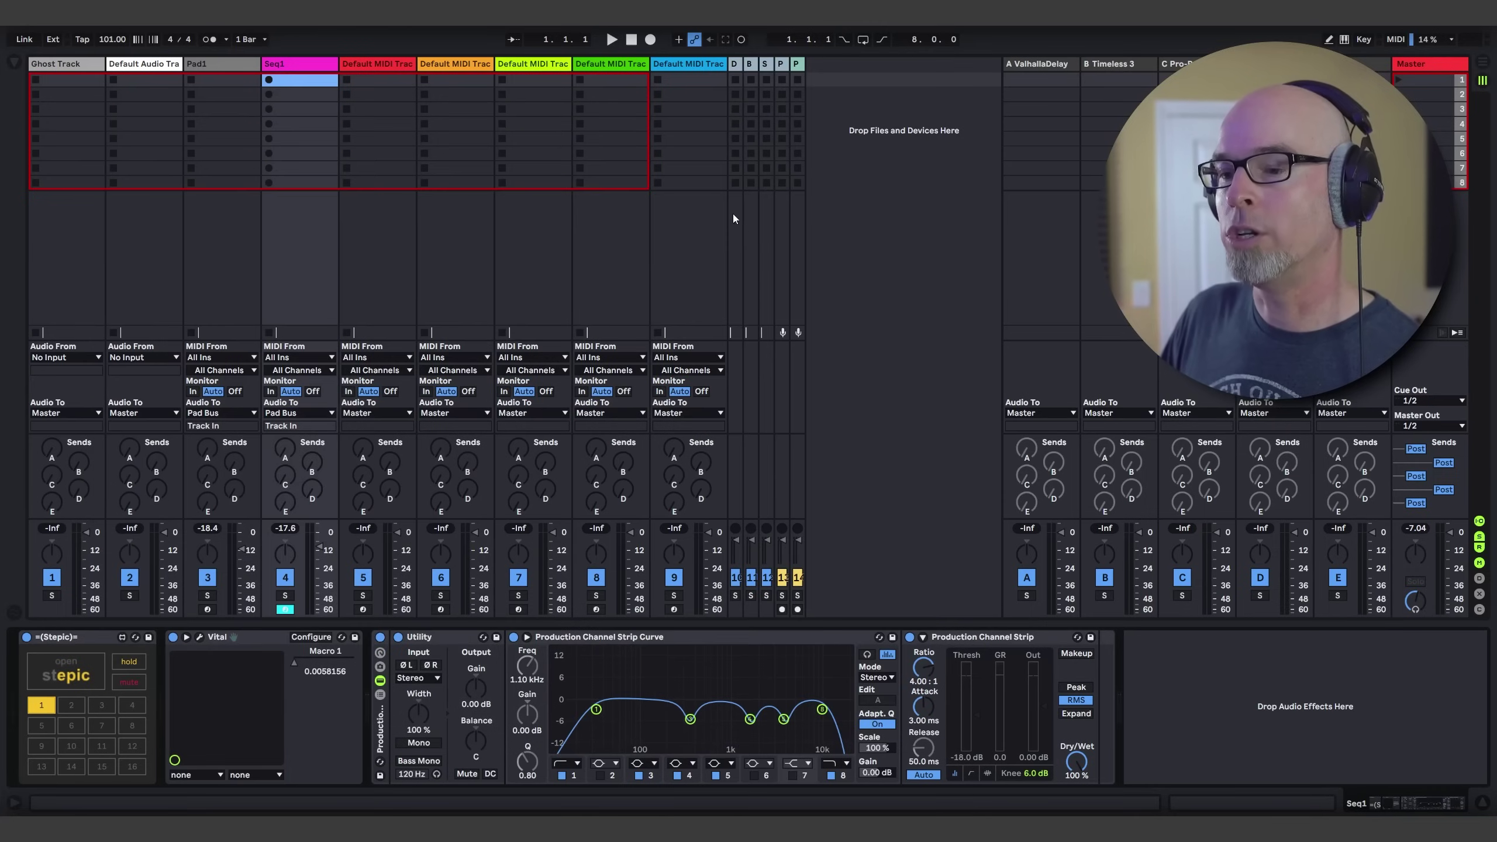
click(611, 41)
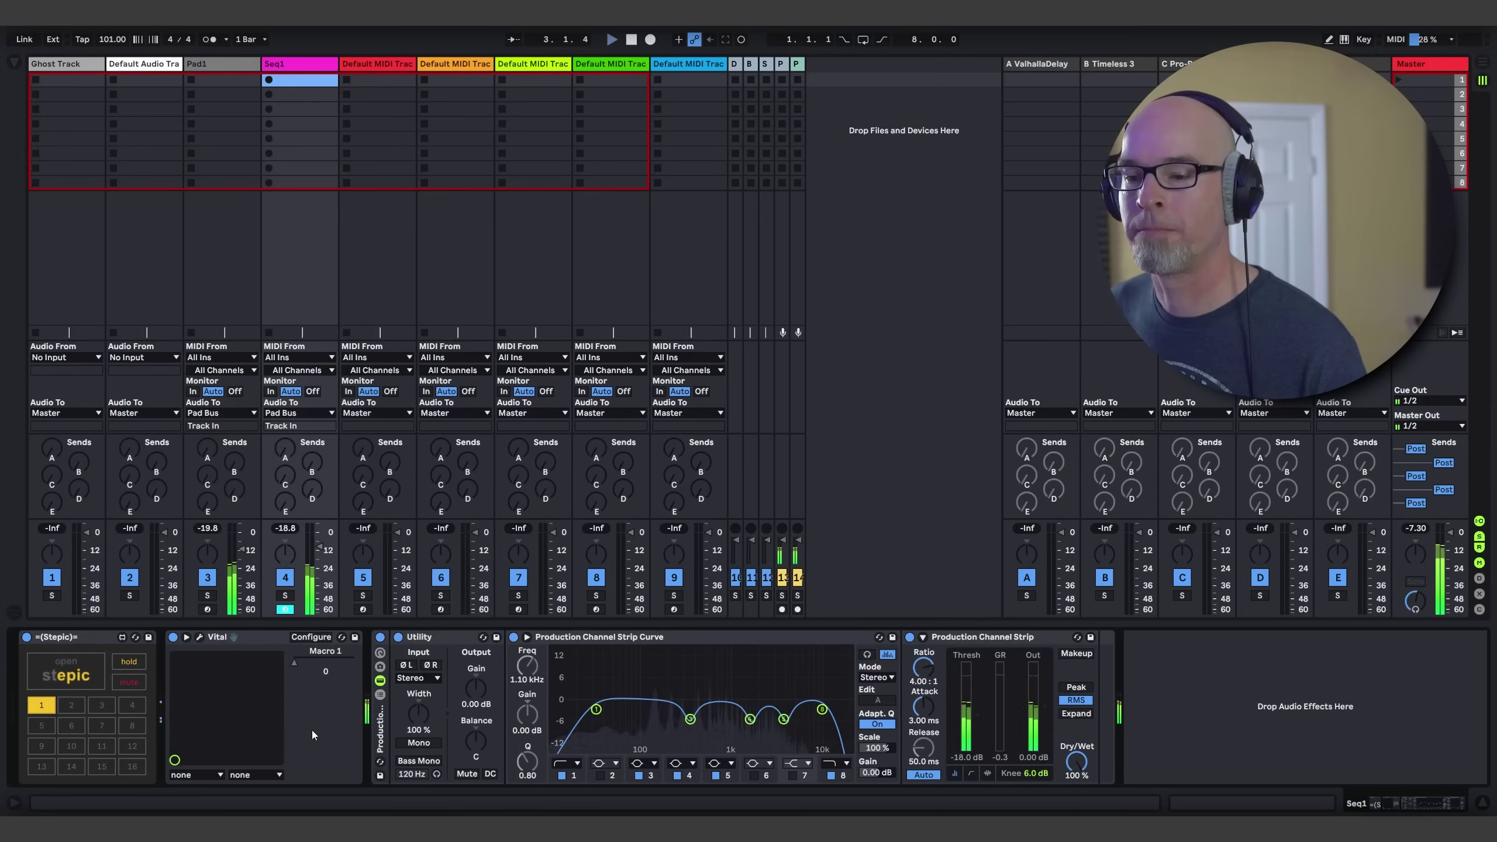
click(199, 636)
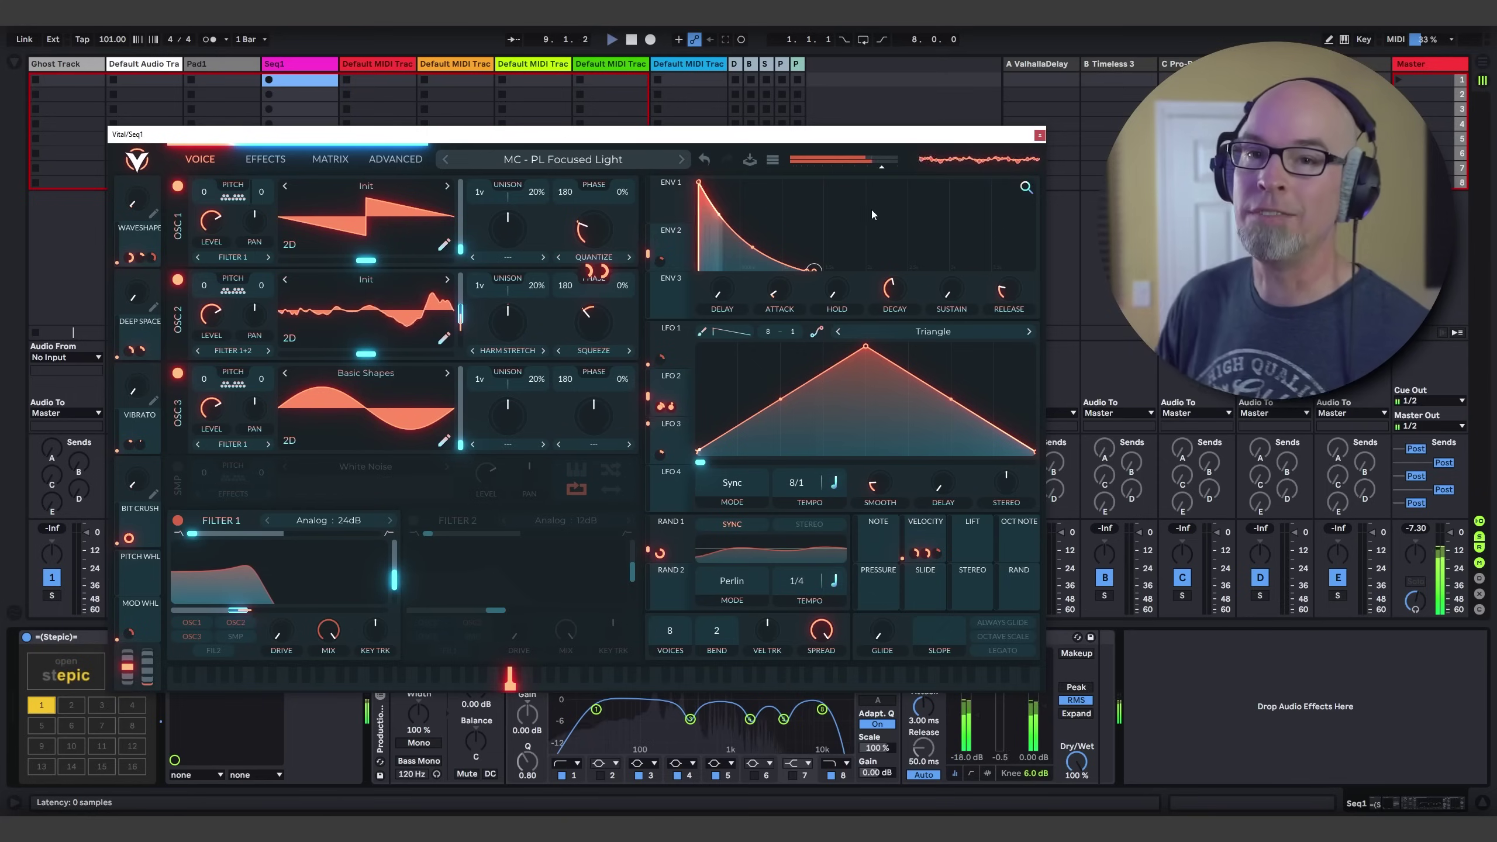
click(1039, 135)
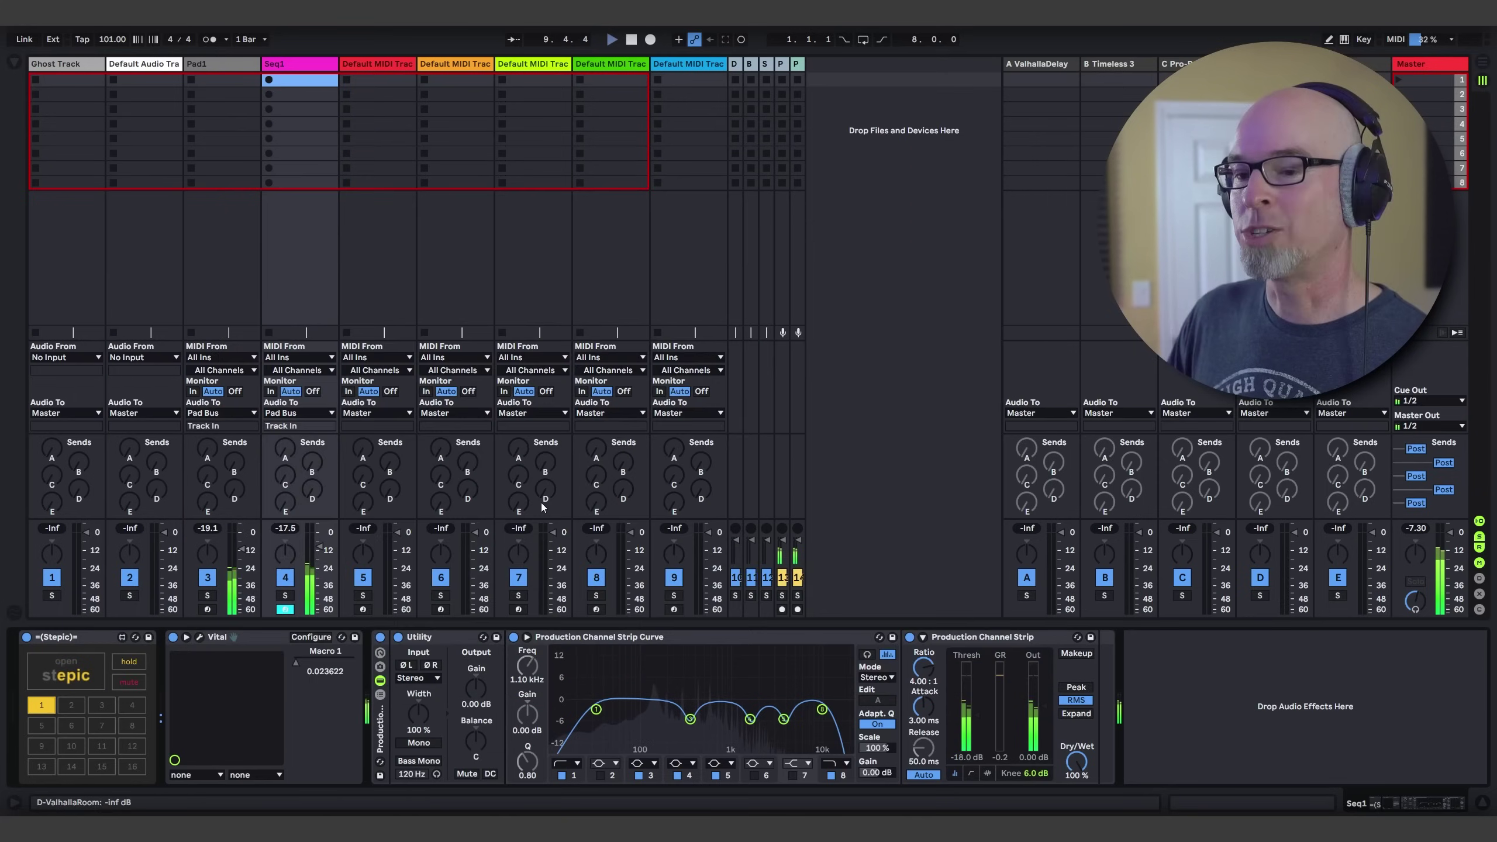
click(99, 667)
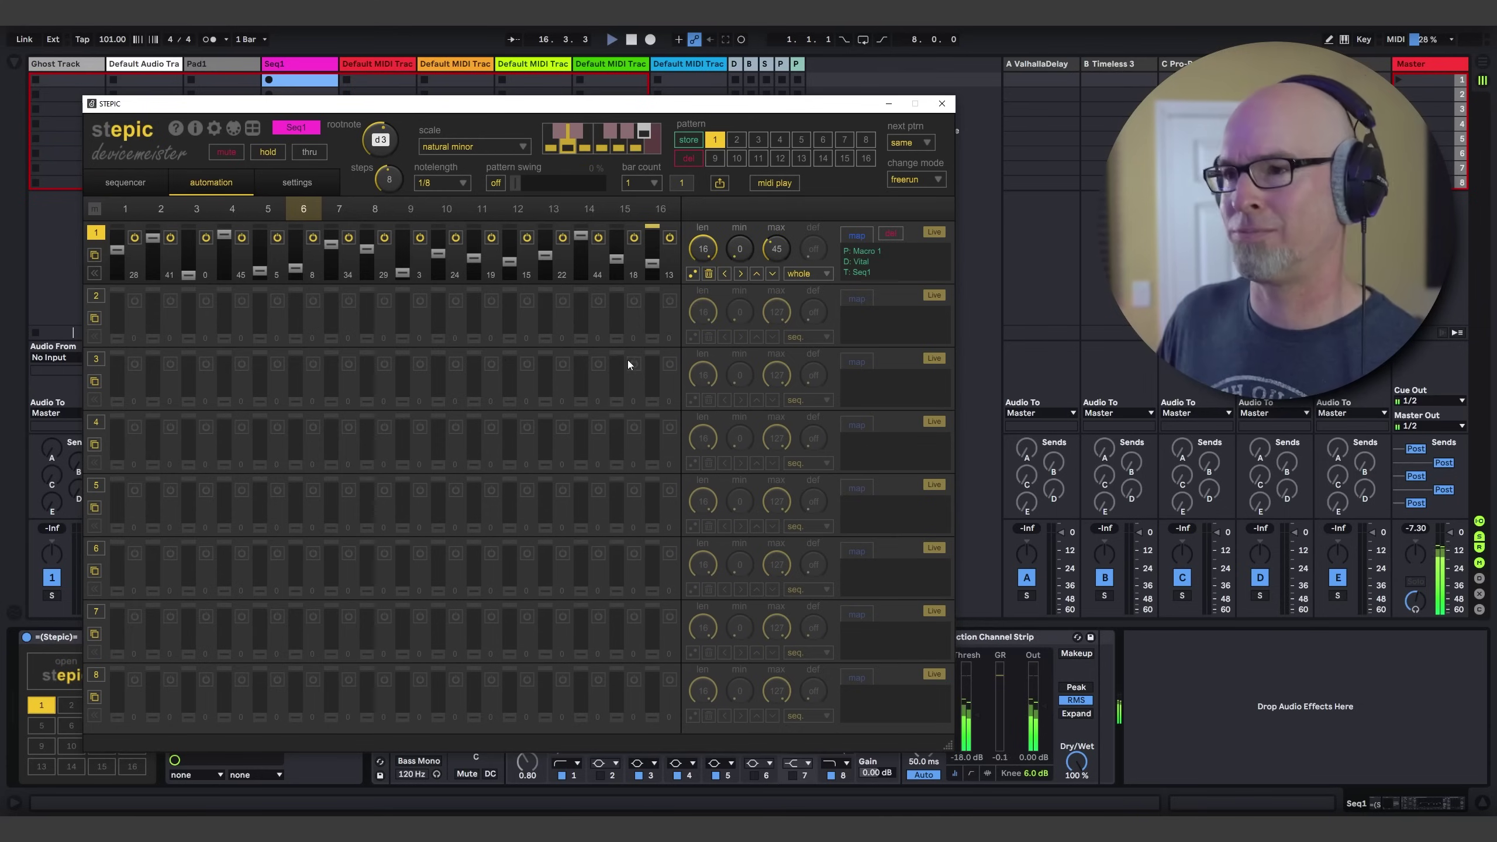
click(942, 104)
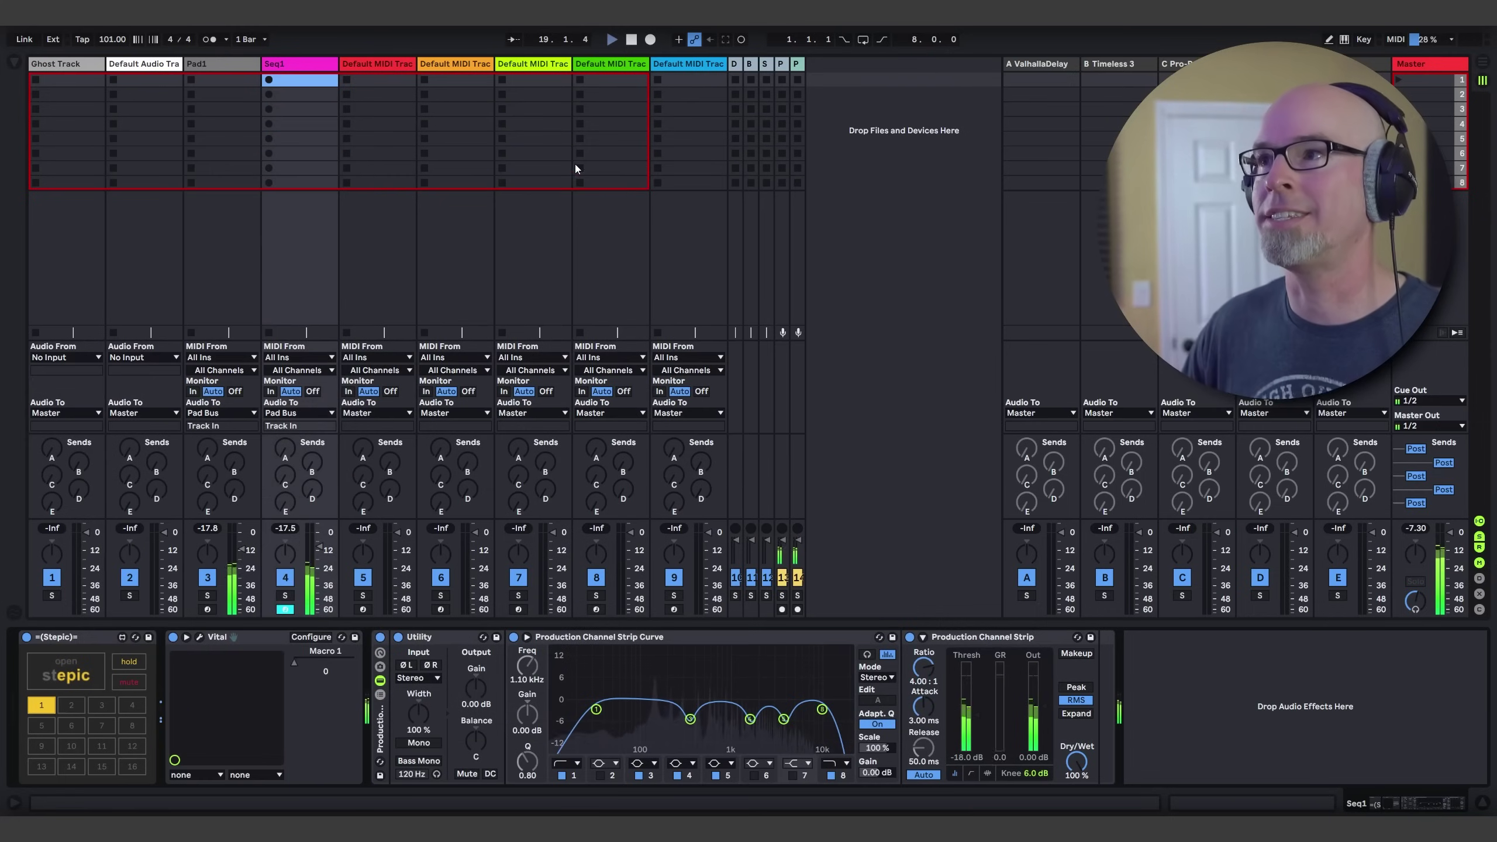
click(633, 39)
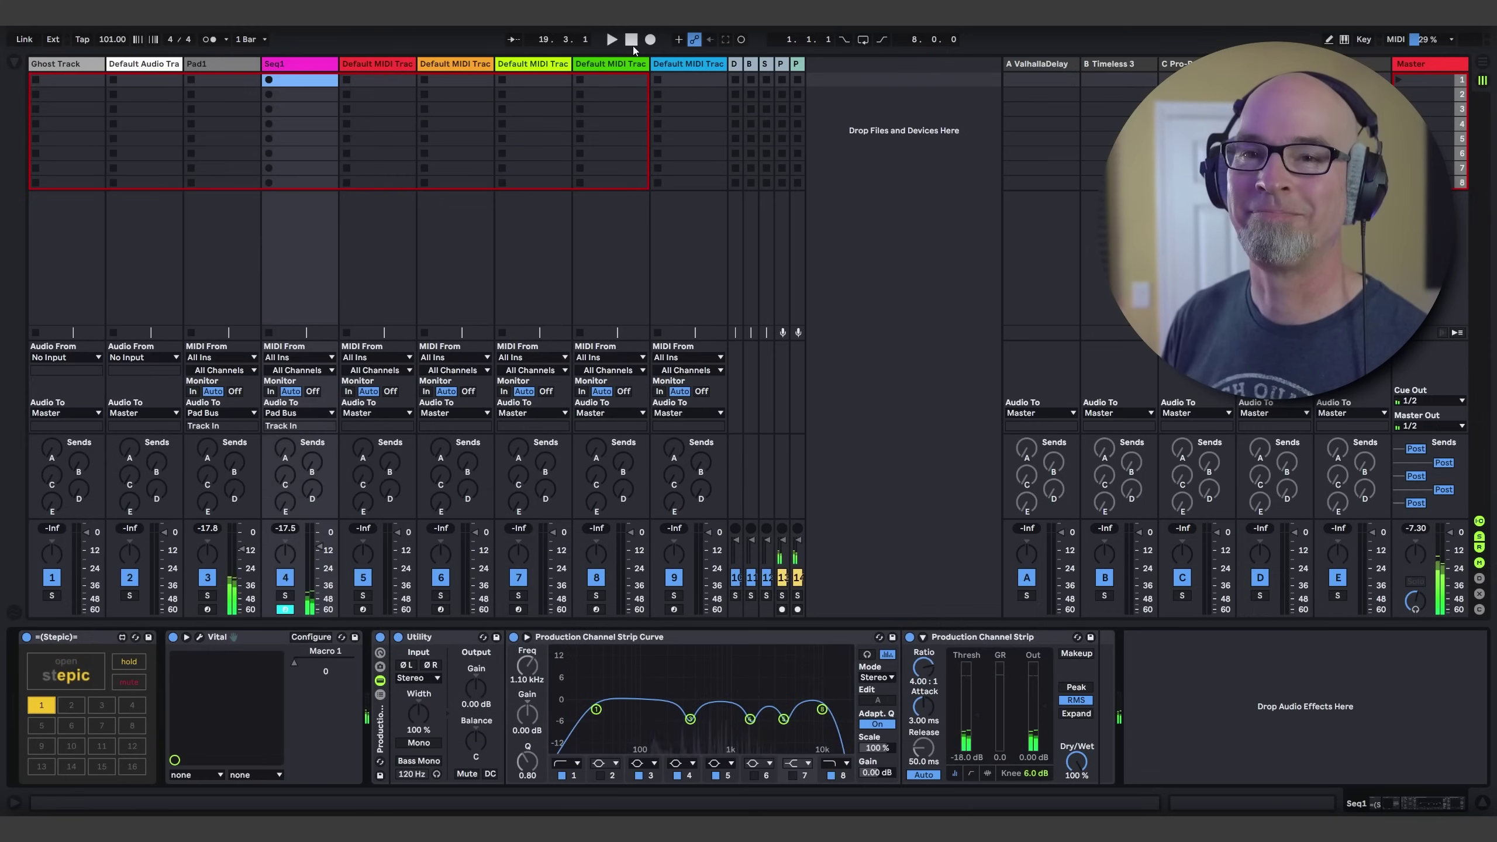
click(631, 42)
key(Right)
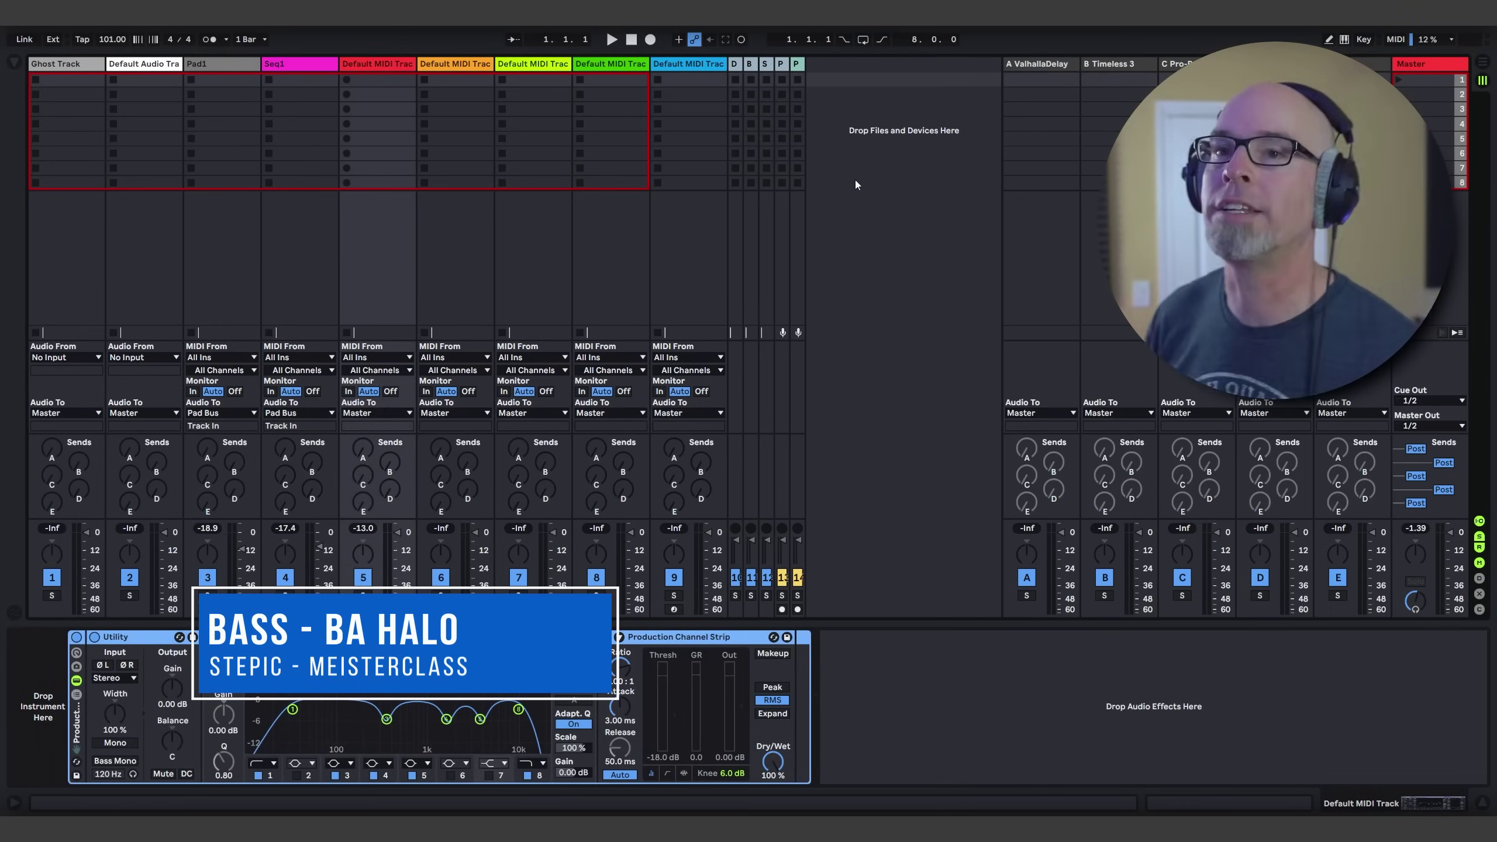
Add Stepic from Rhythmic and Vital from Synths to the fifth MIDI track
click(12, 62)
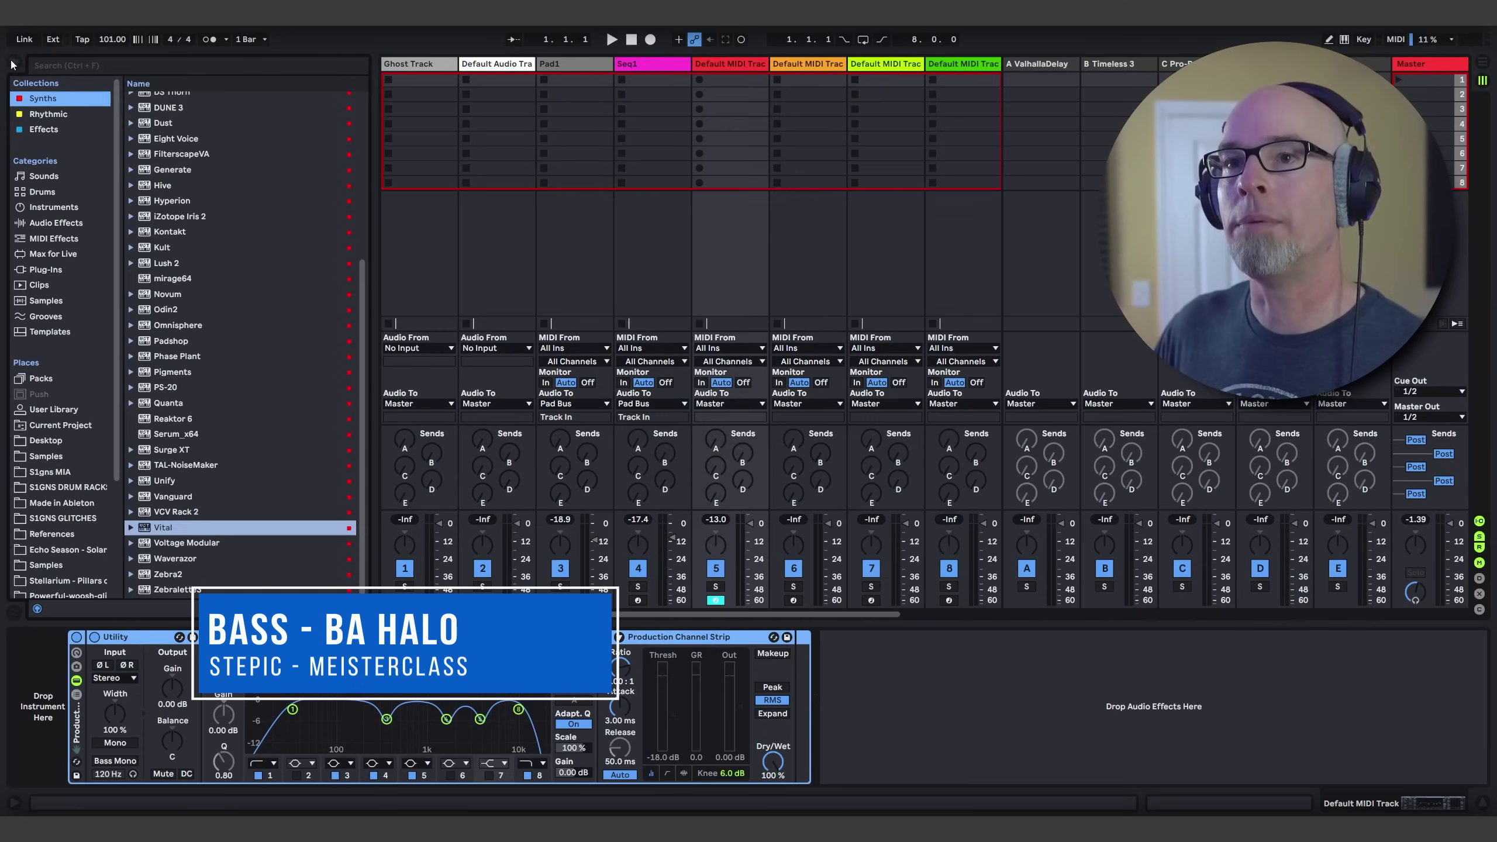
click(48, 115)
double_click(186, 129)
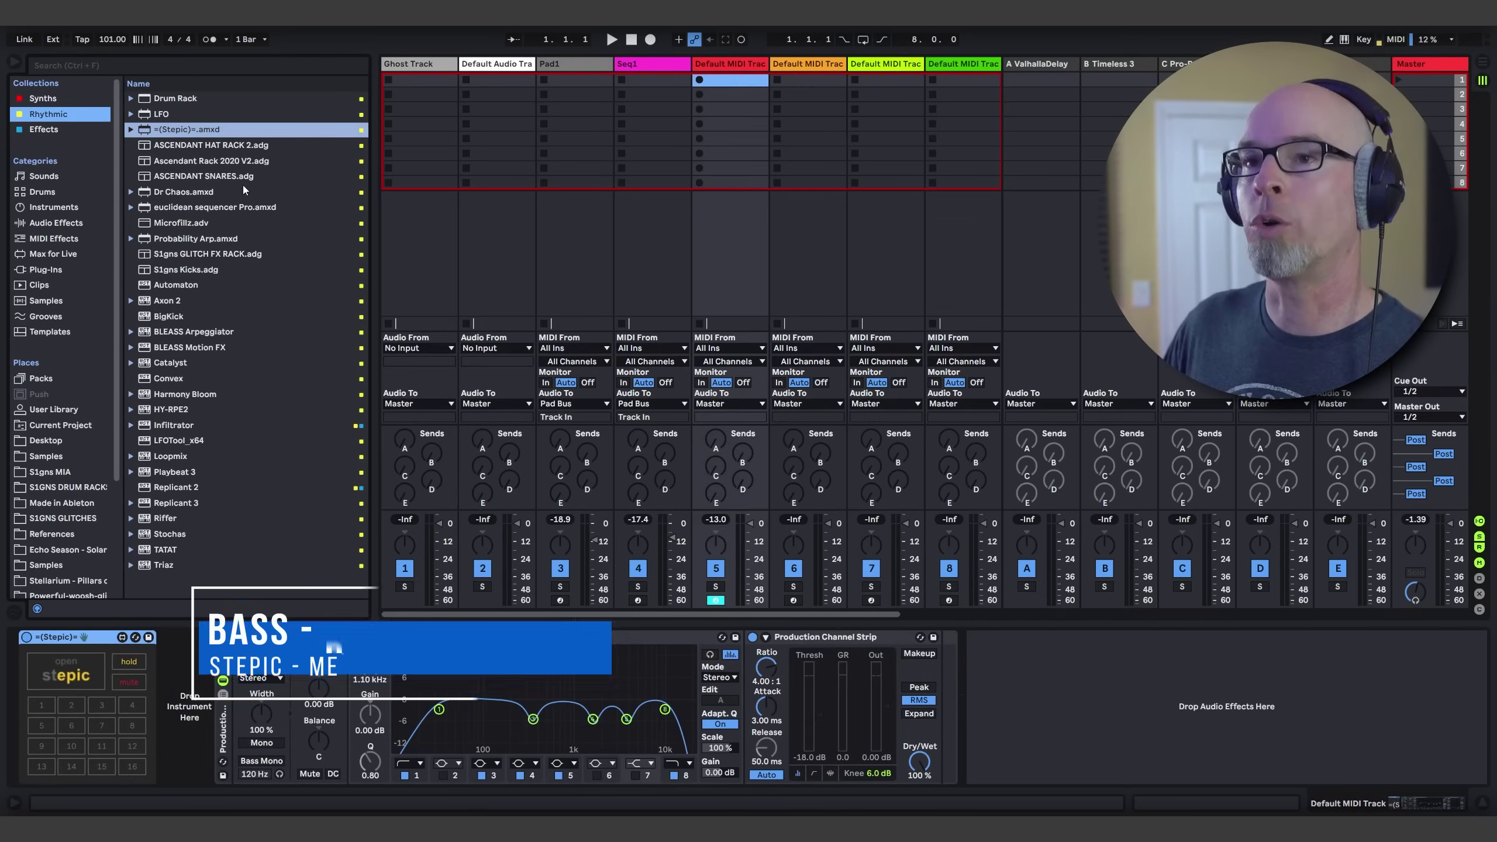
click(43, 99)
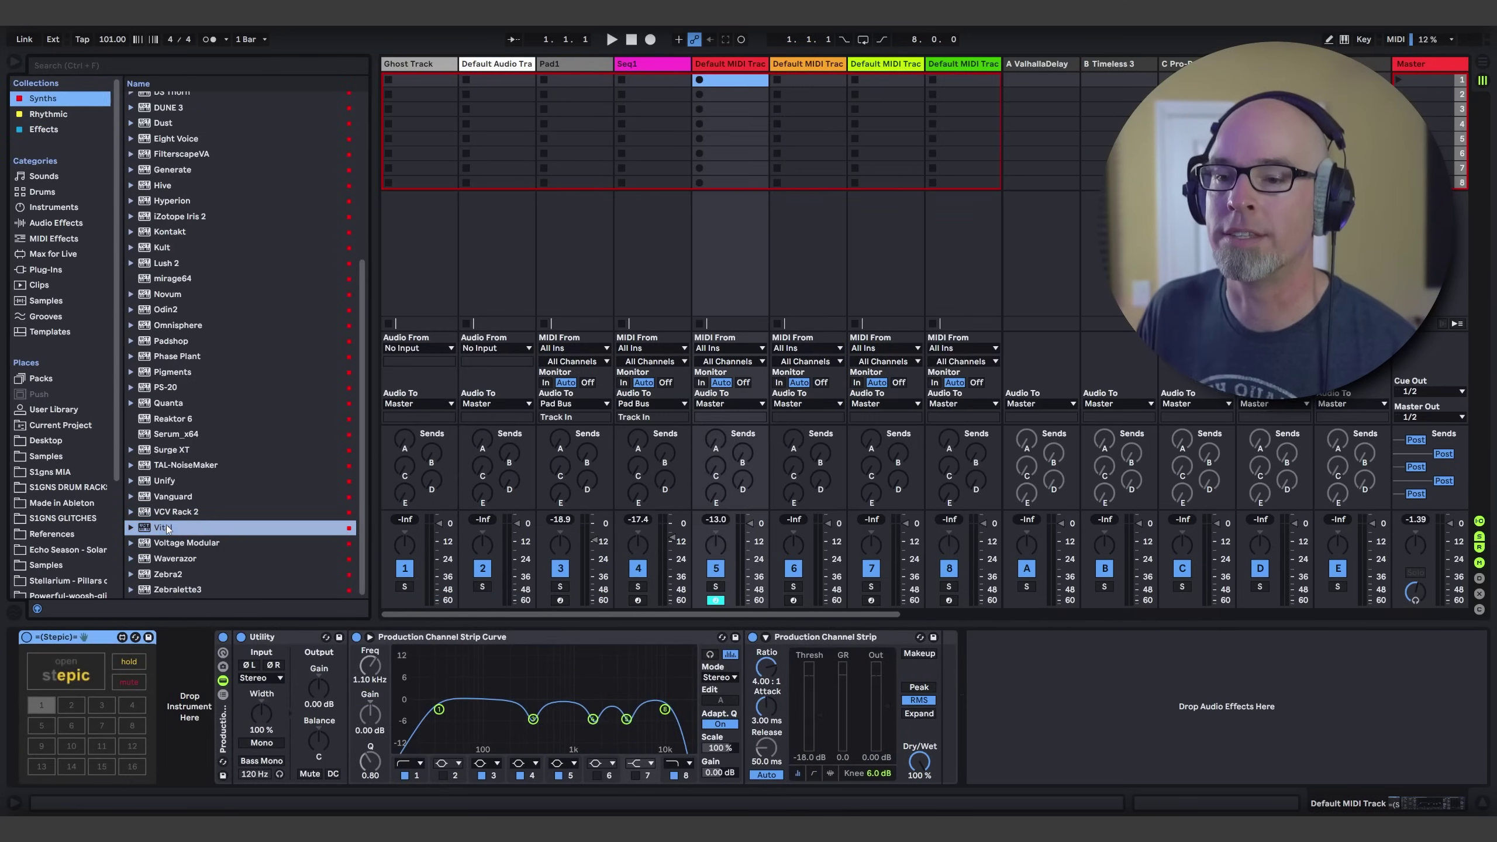
drag(168, 529, 171, 648)
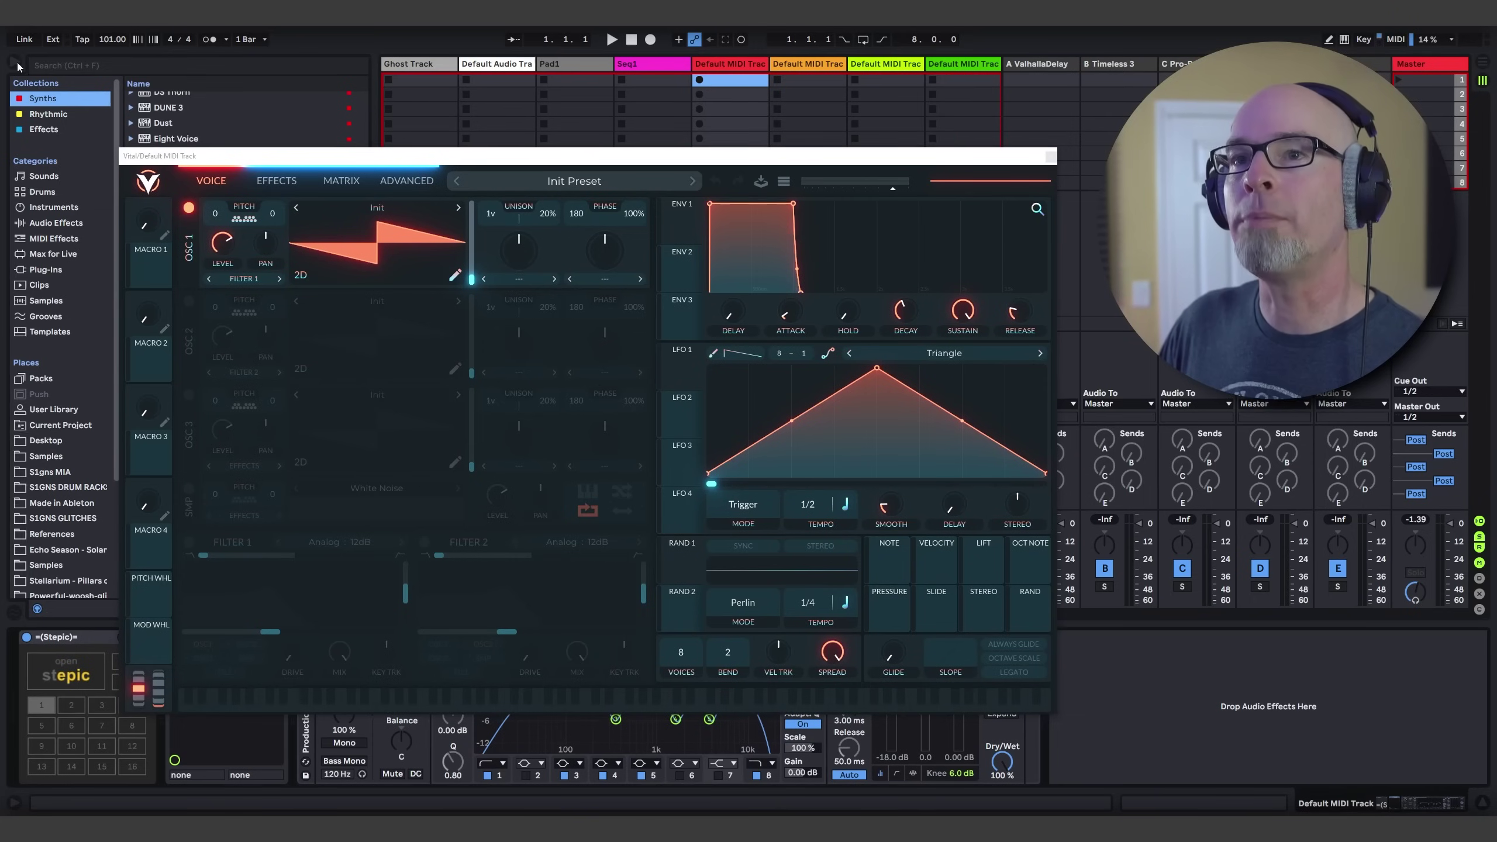
click(16, 63)
Load Vital's MC - BA Halo bass preset and bring up Stepic's window
click(574, 181)
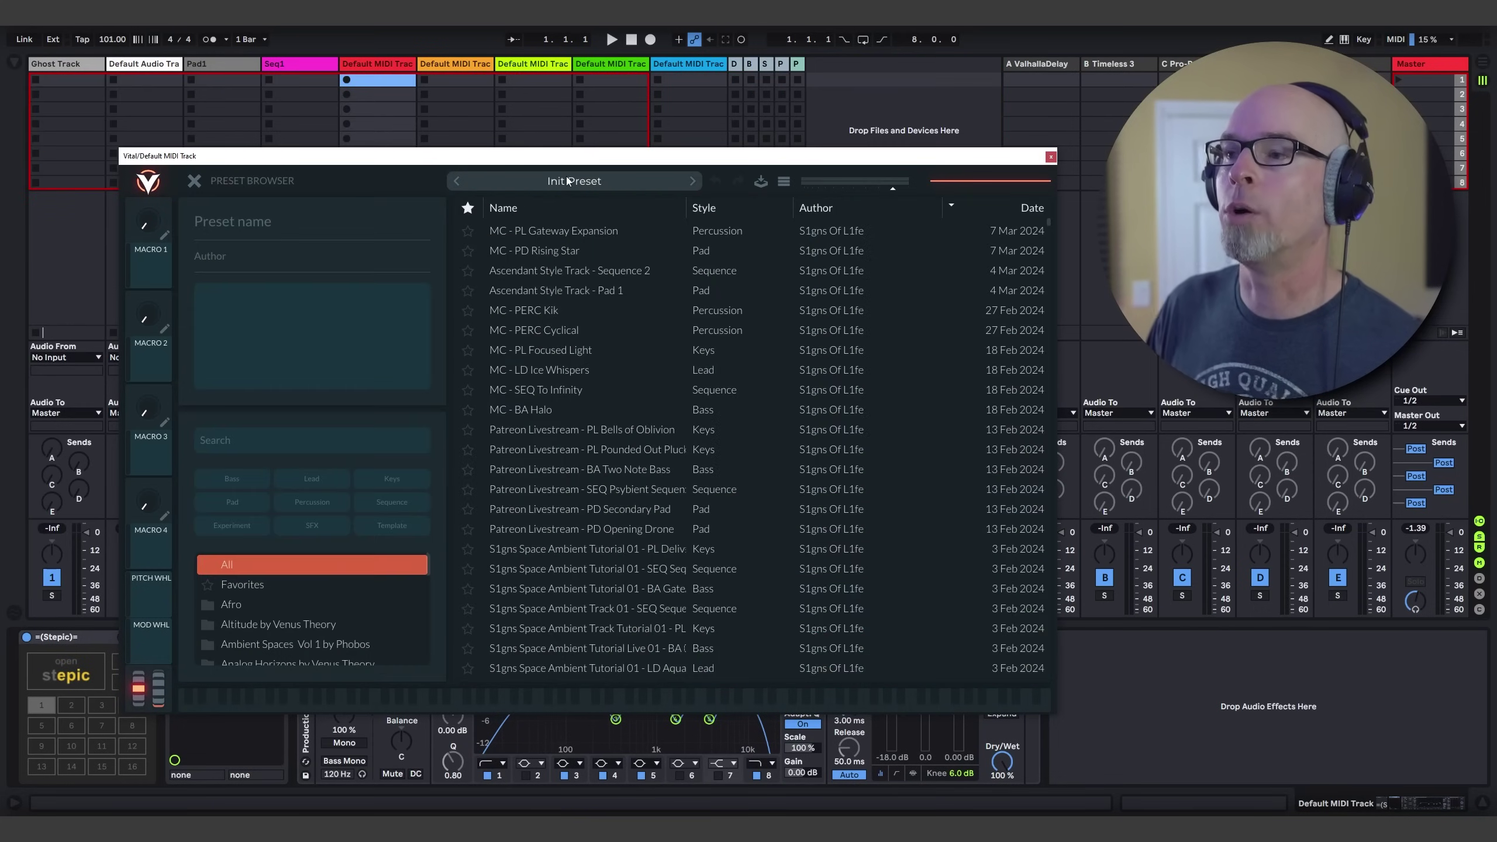
click(558, 412)
key(Escape)
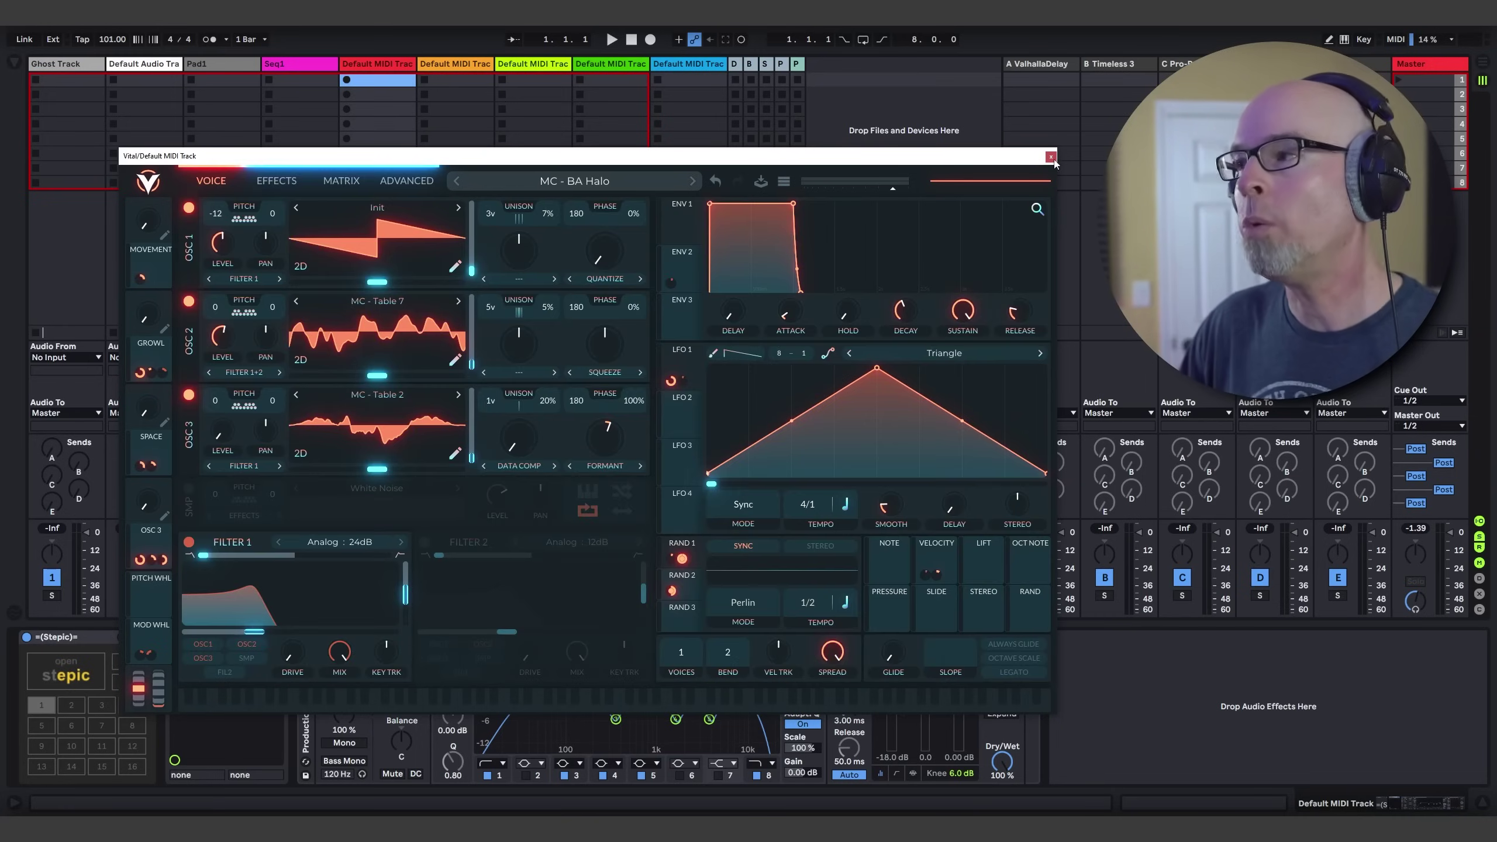
click(1051, 157)
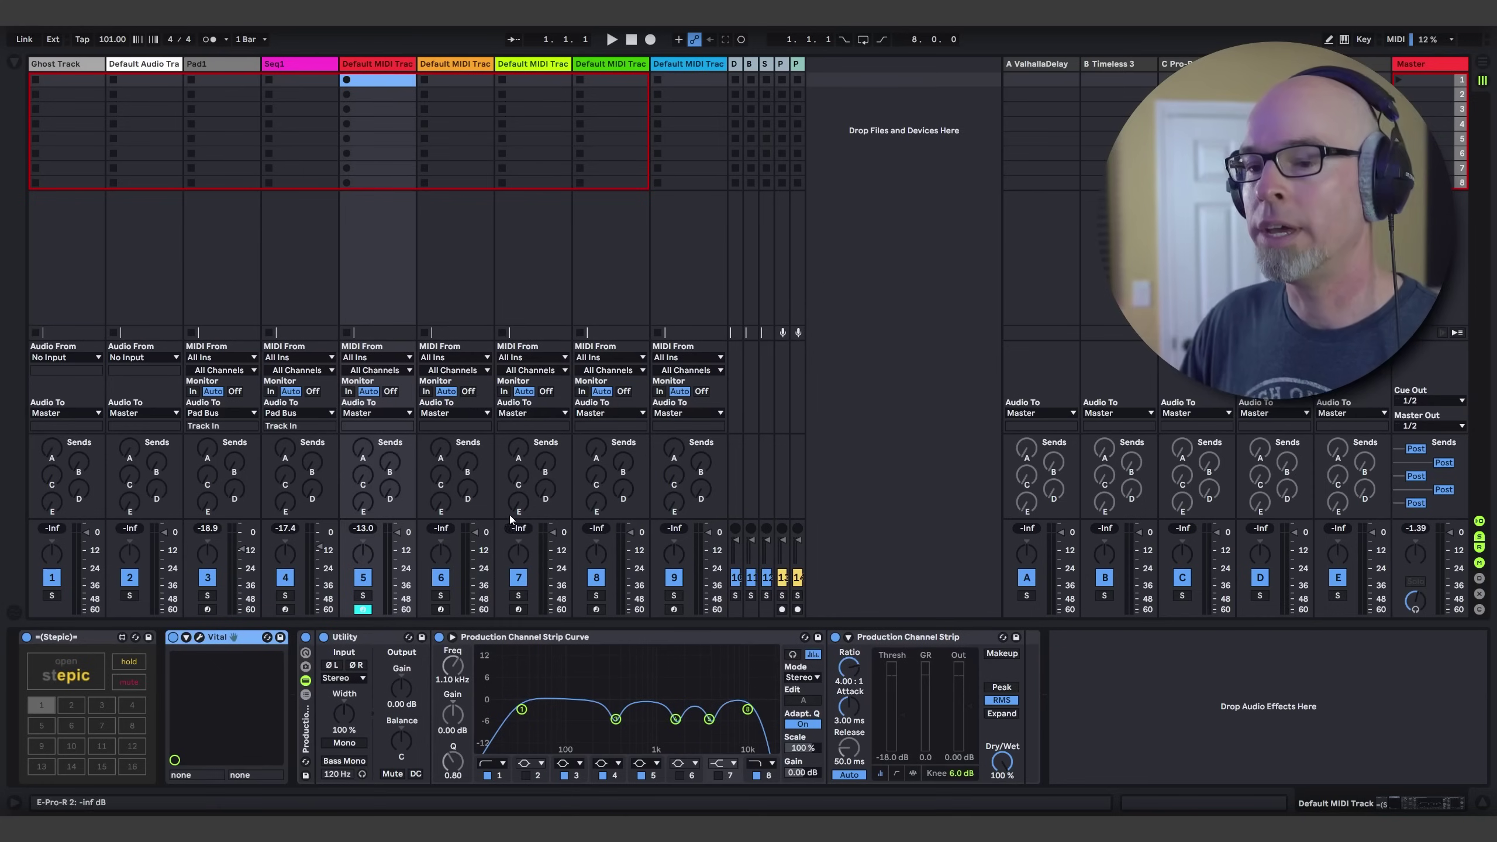
click(66, 661)
drag(353, 49, 404, 193)
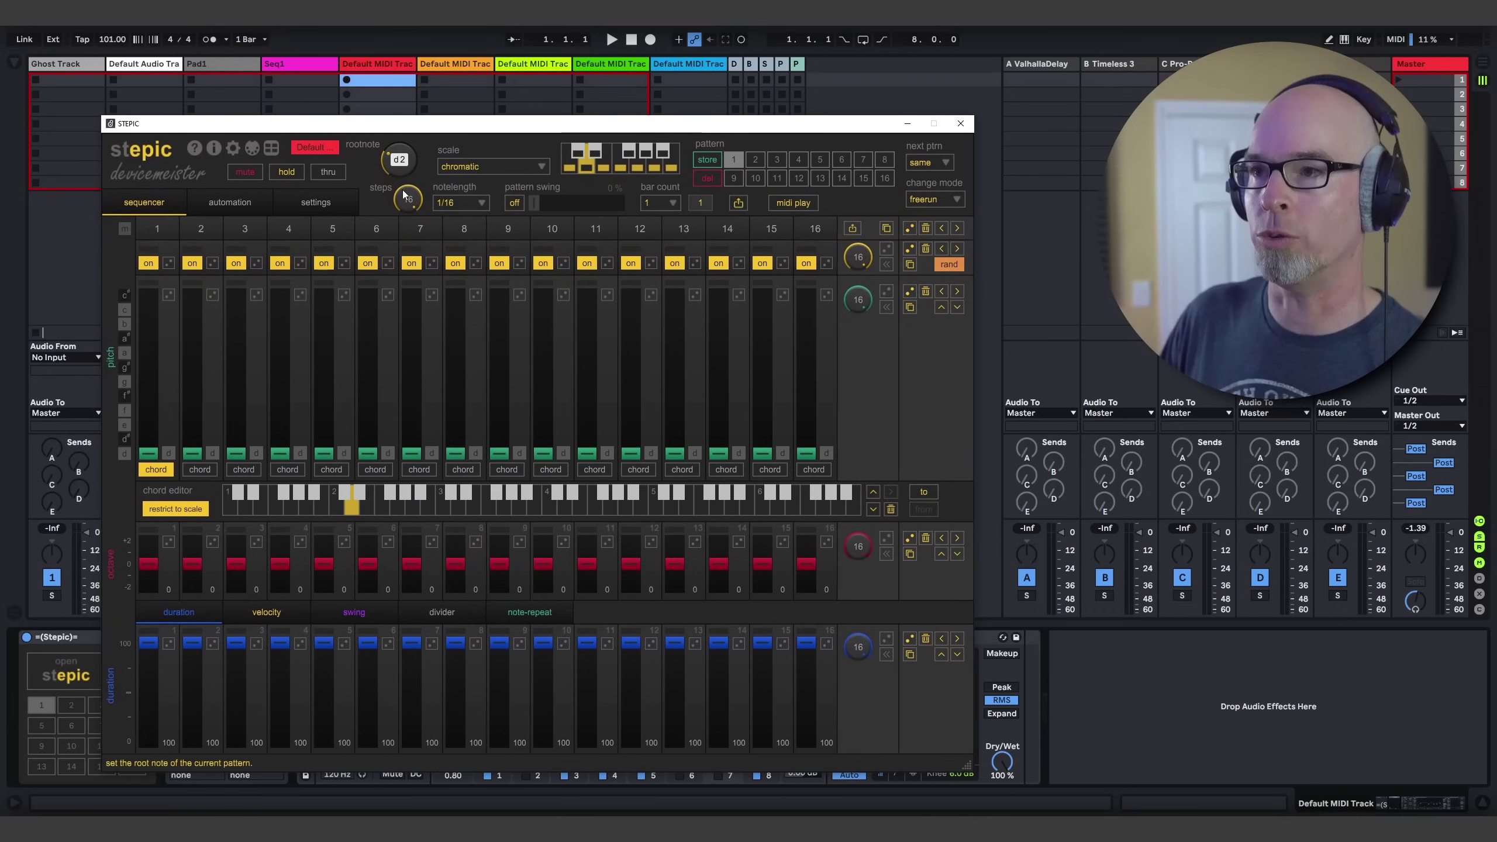
Set Stepic's scale to natural minor and note length to 1/8, keeping step 1 as a played step
click(468, 166)
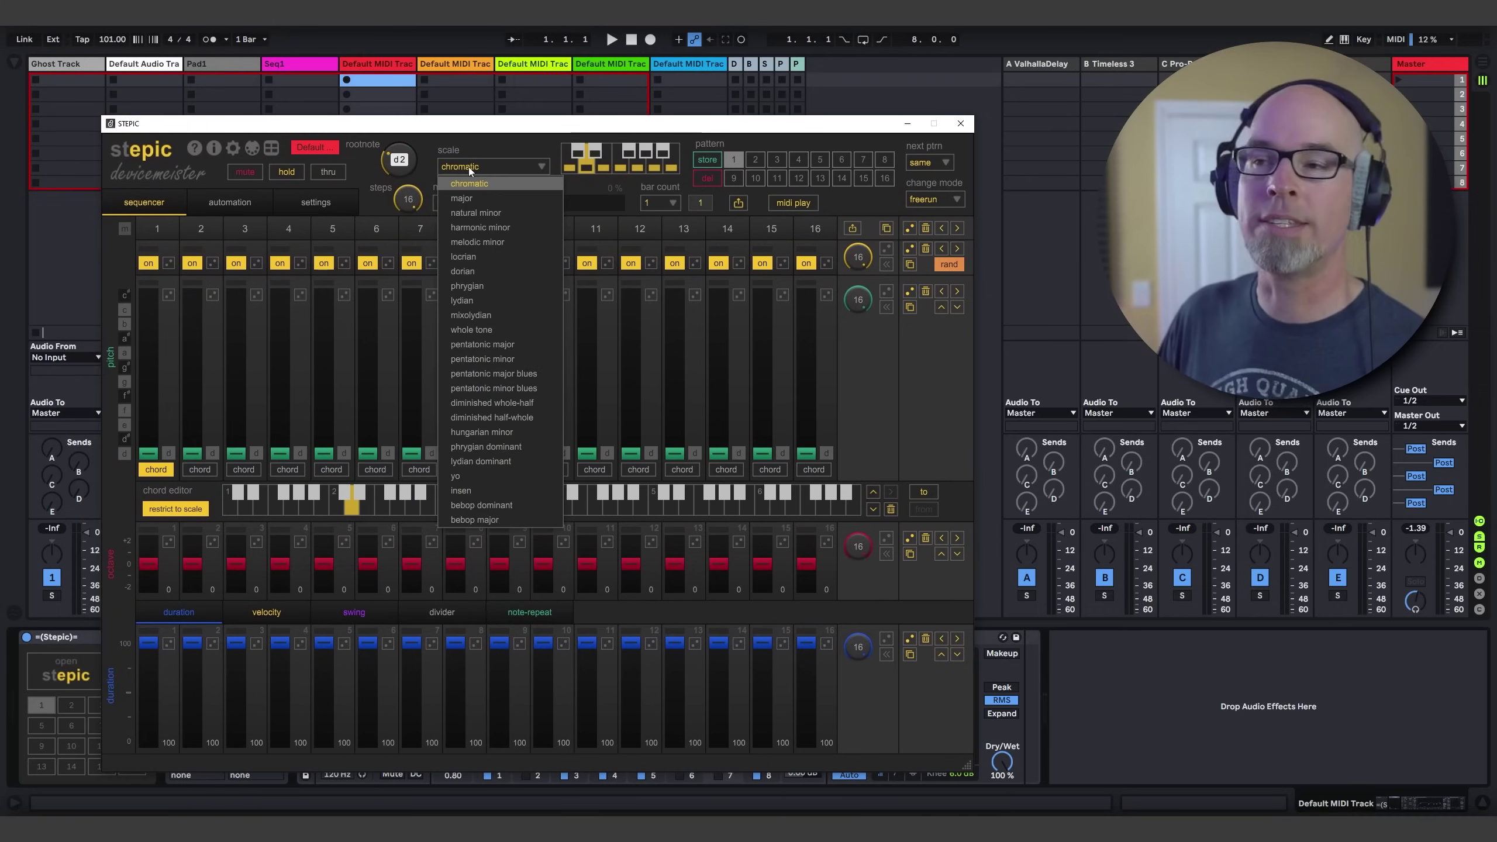
click(482, 214)
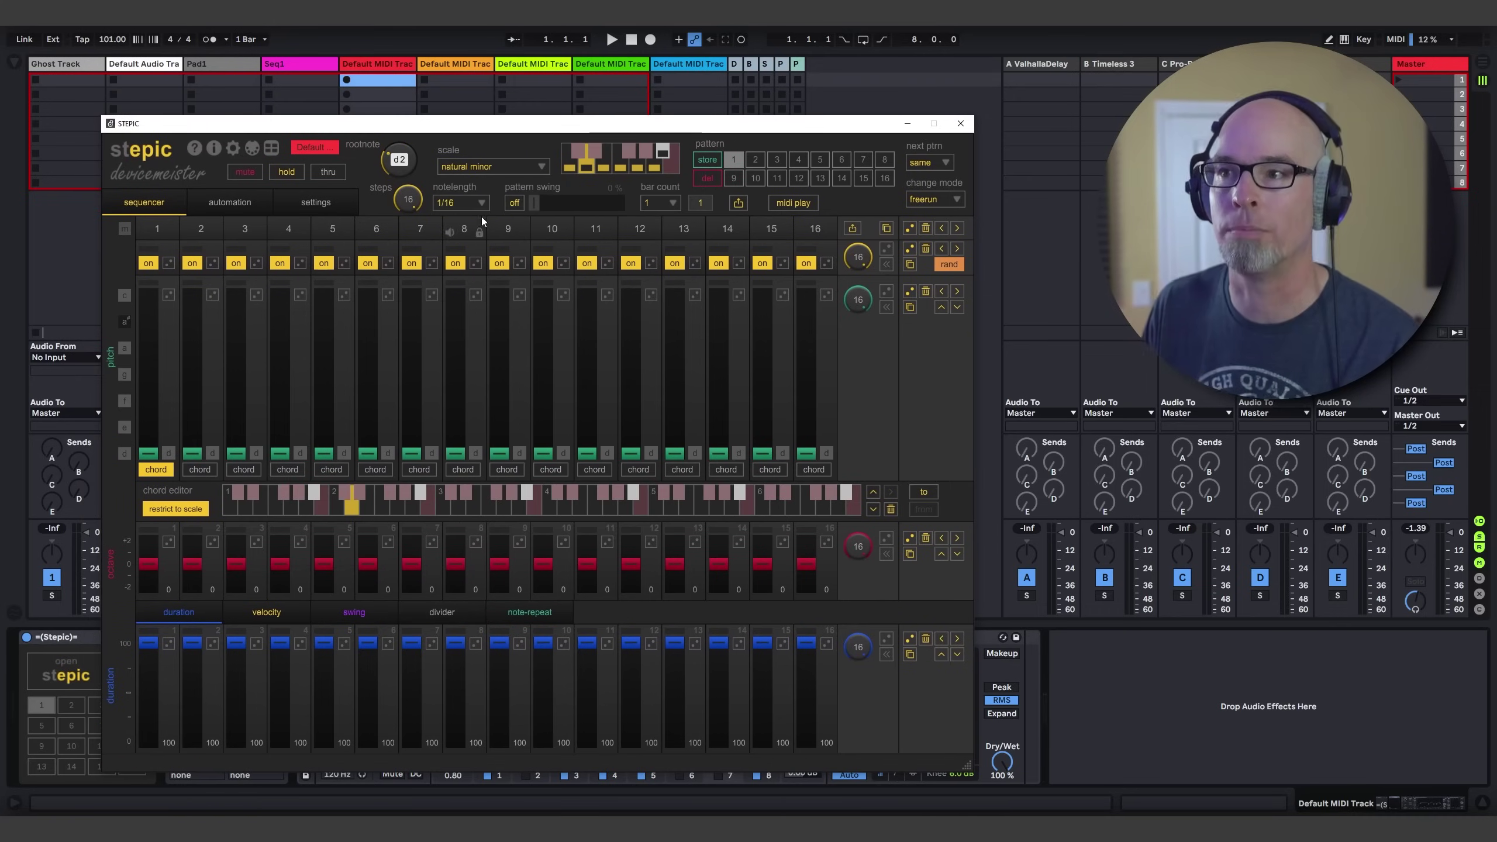
click(447, 204)
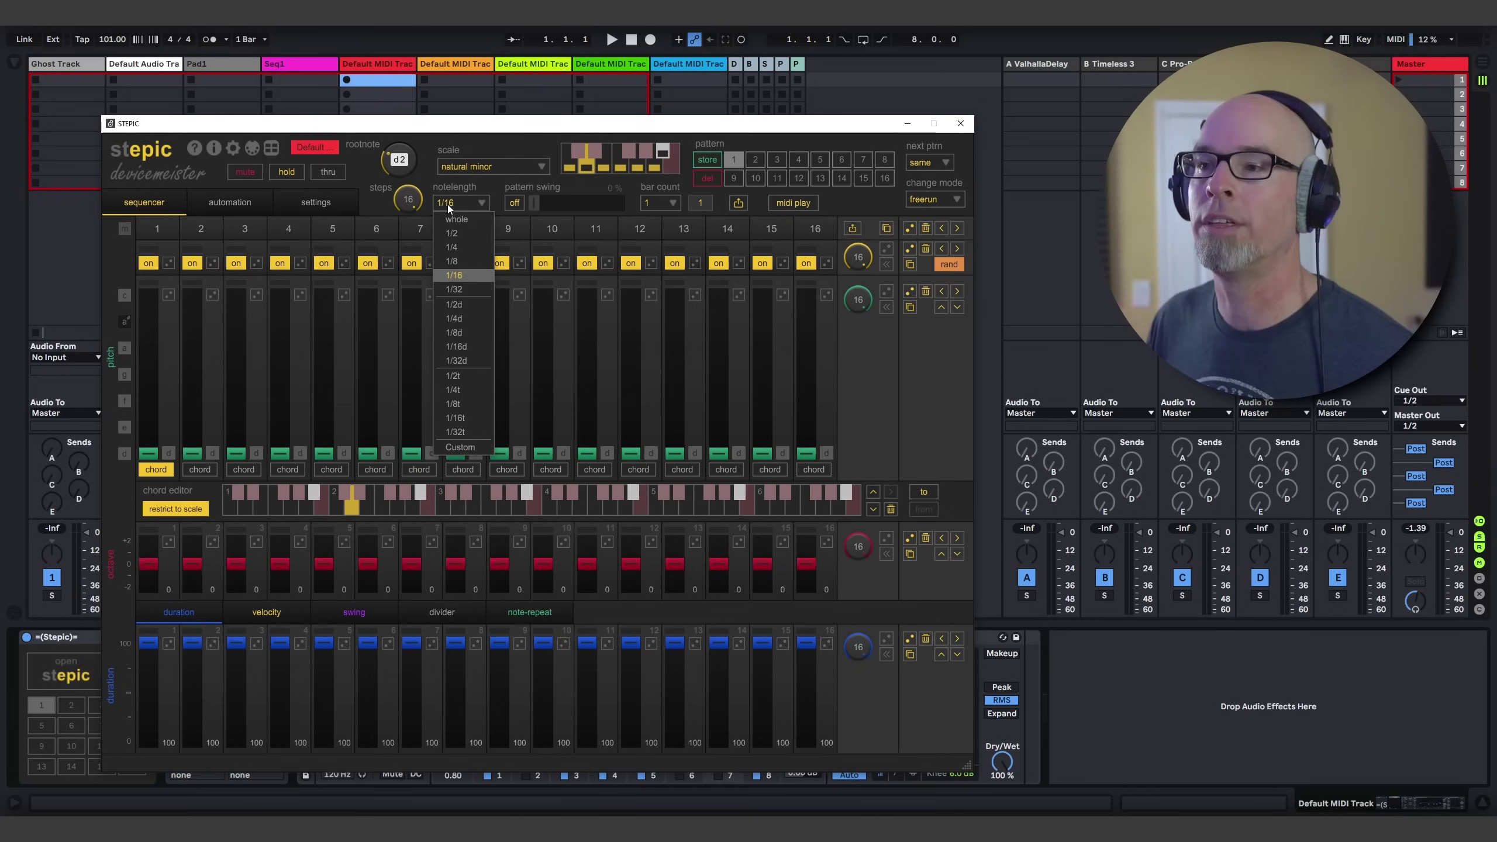
click(478, 263)
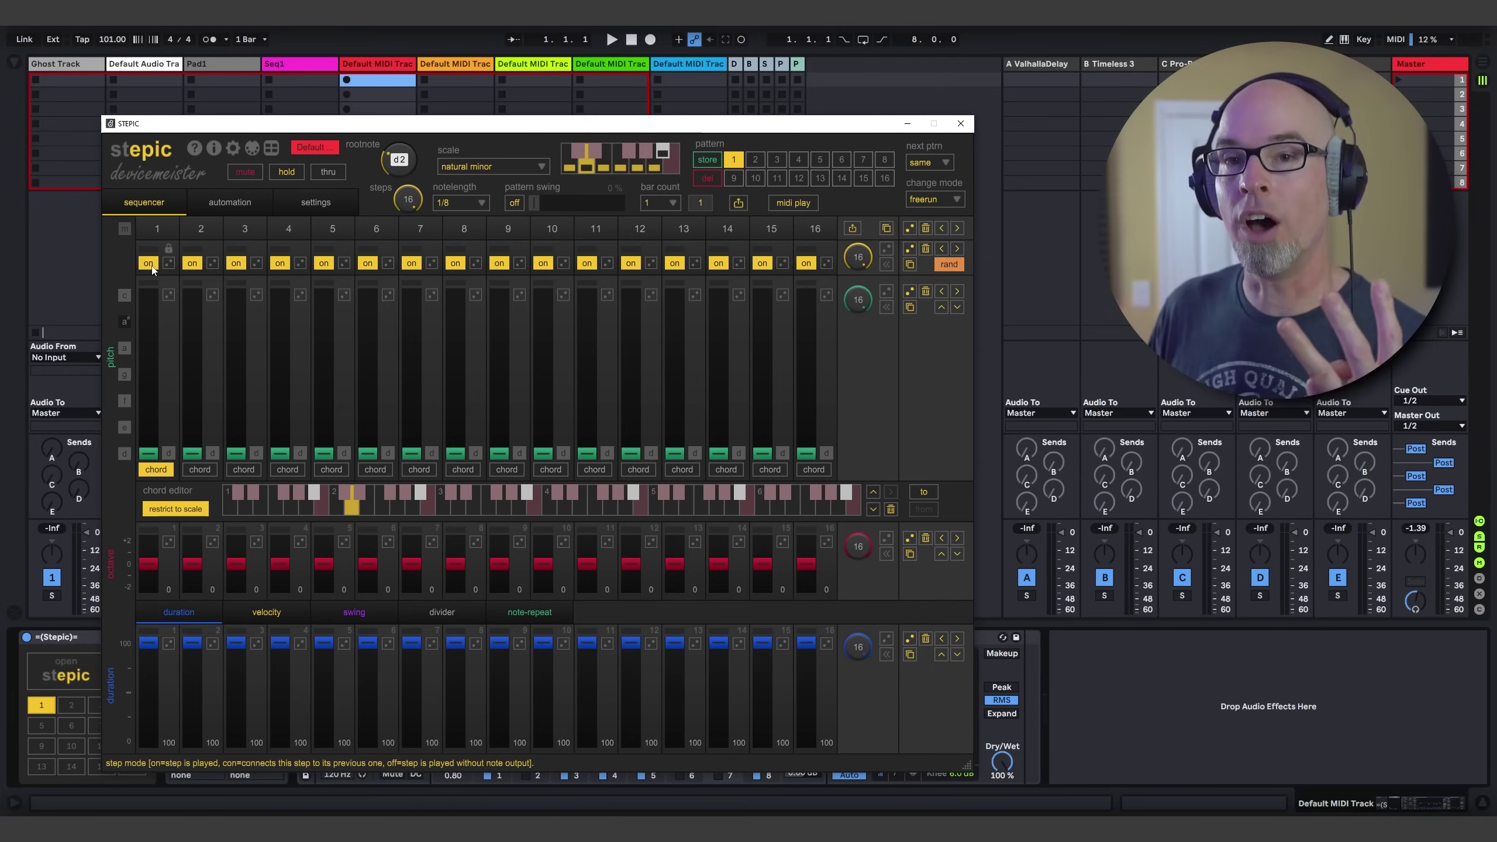
click(152, 269)
click(151, 265)
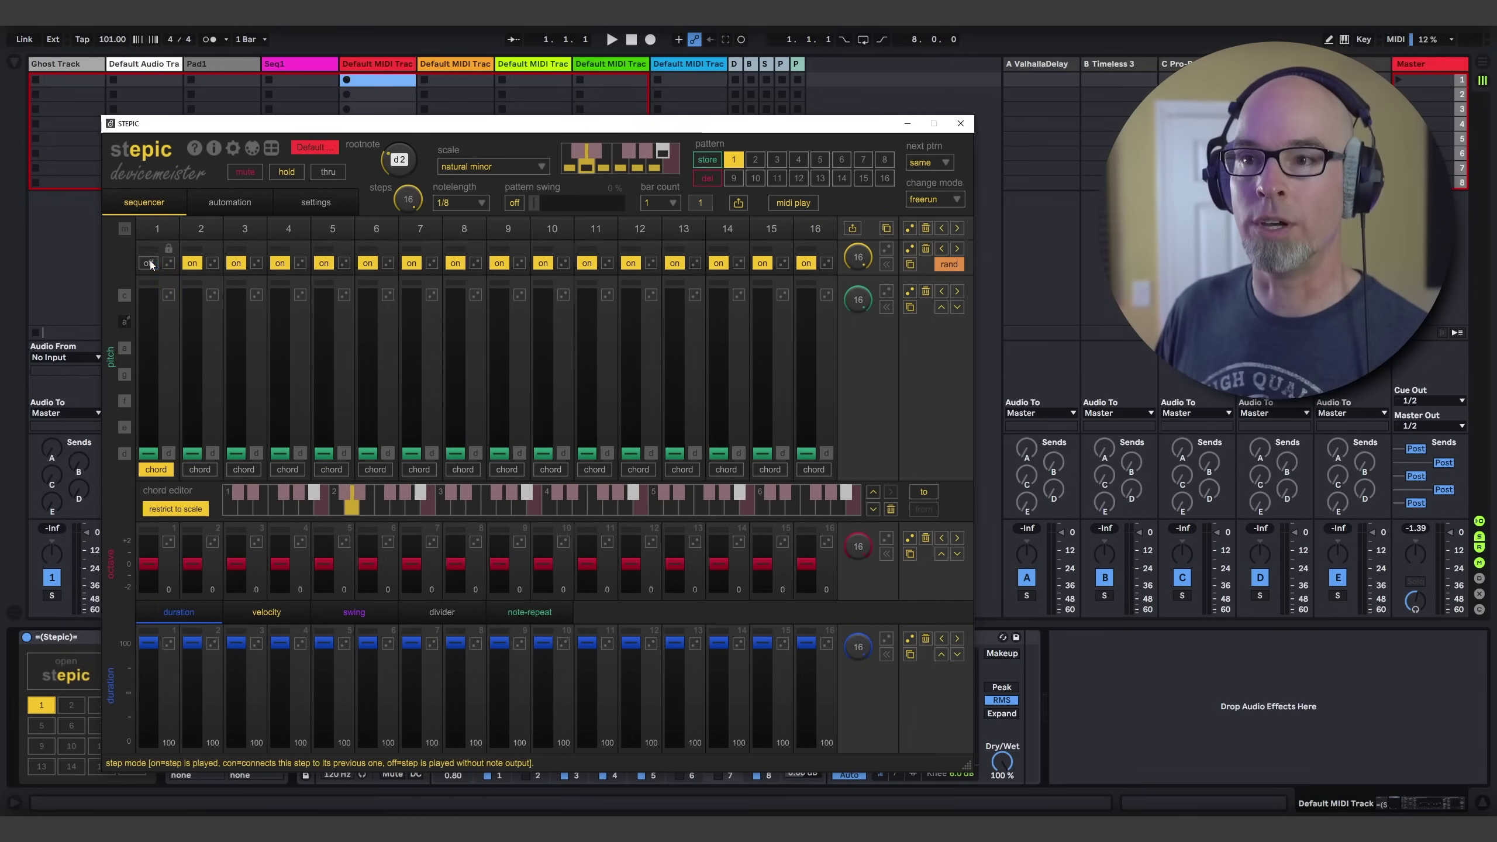
click(148, 265)
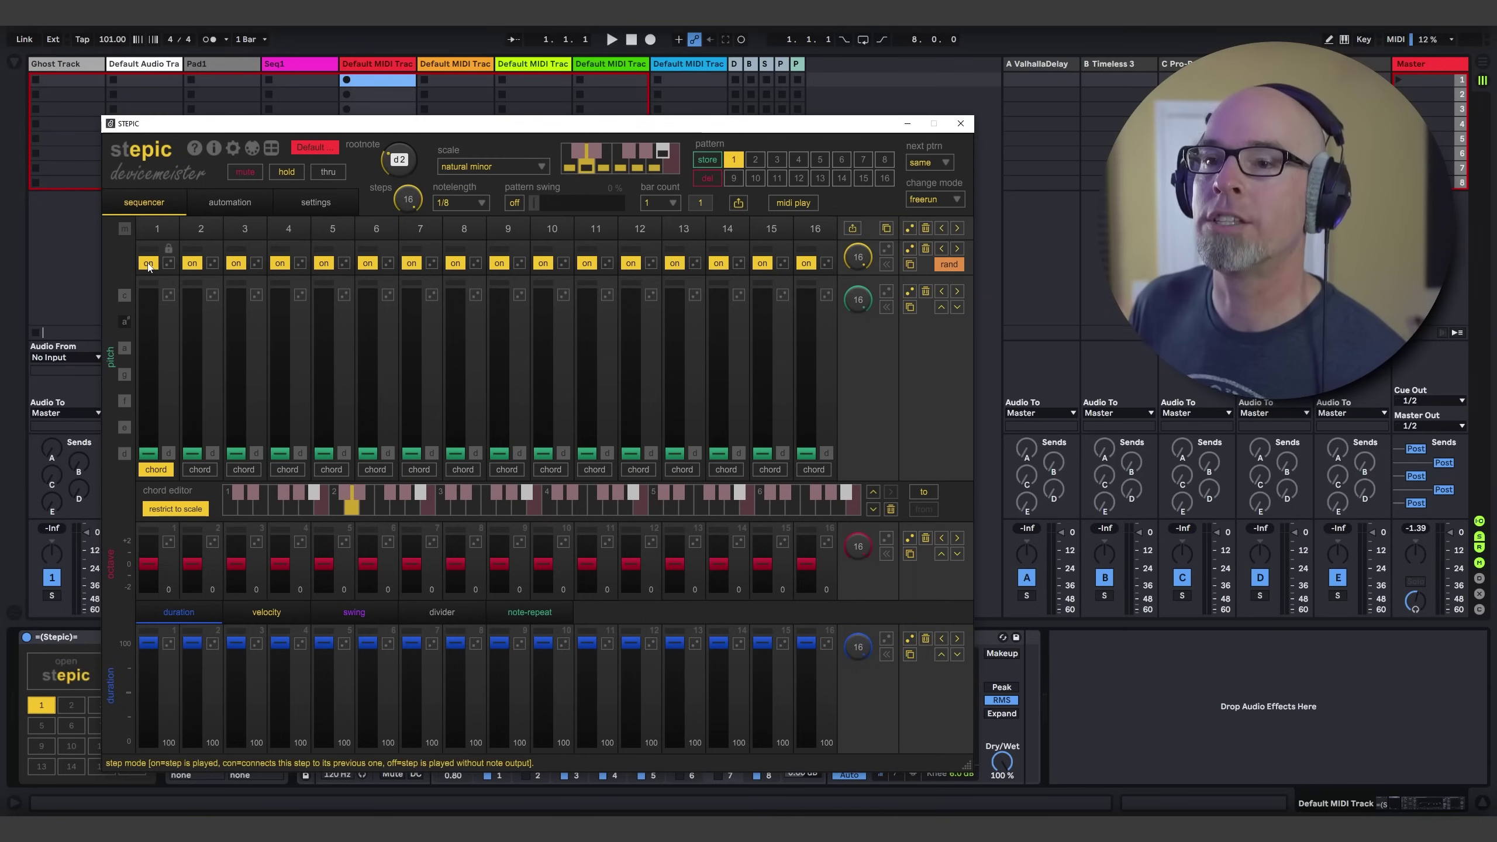
Tie steps 2–6, 8 and 10–16 to the previous note so only 1, 7 and 9 retrigger
click(195, 264)
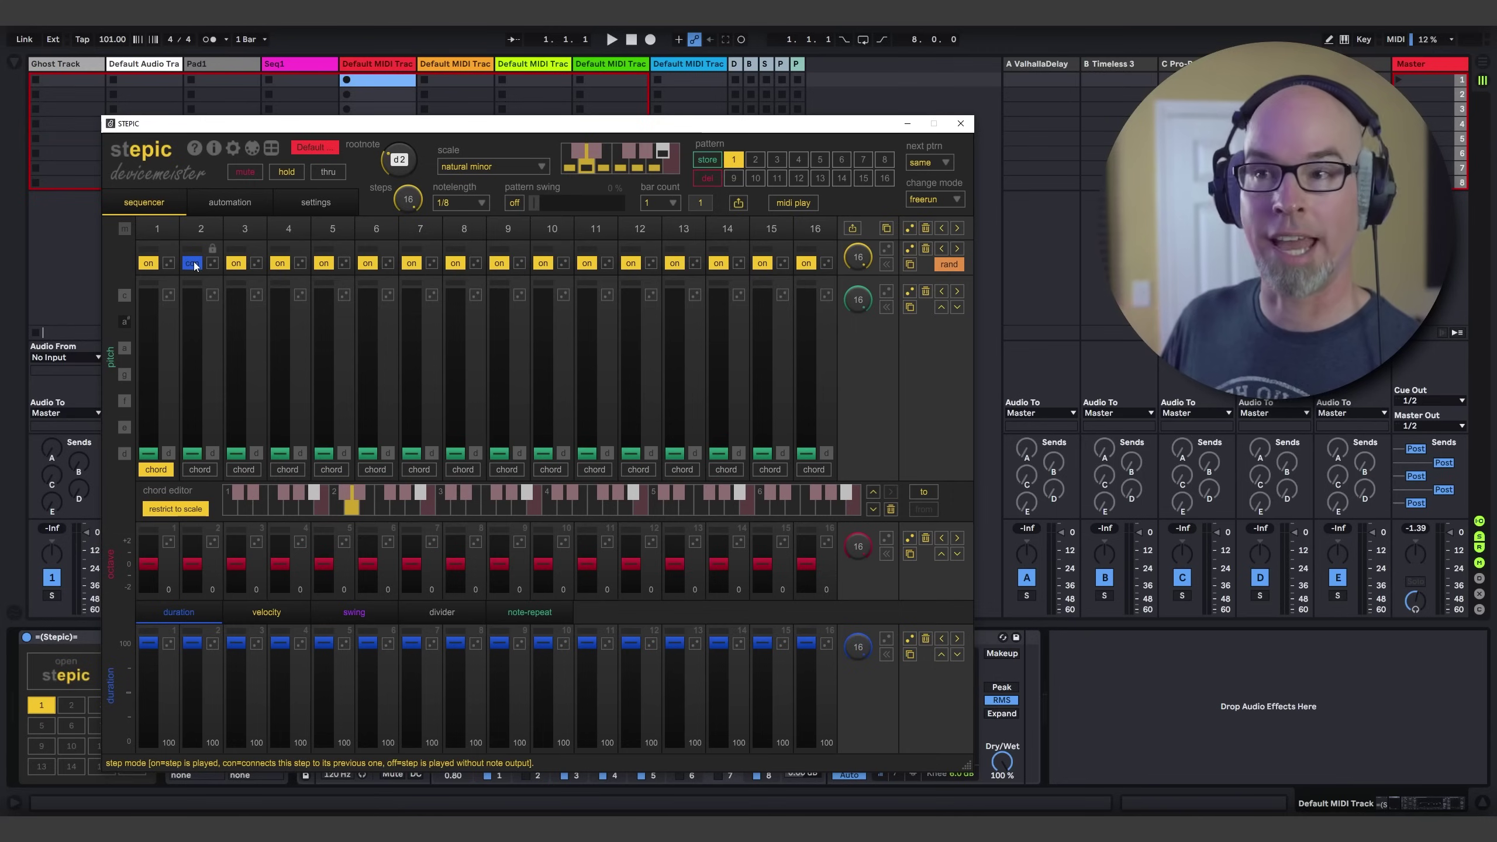
click(236, 263)
click(280, 263)
click(324, 263)
click(368, 264)
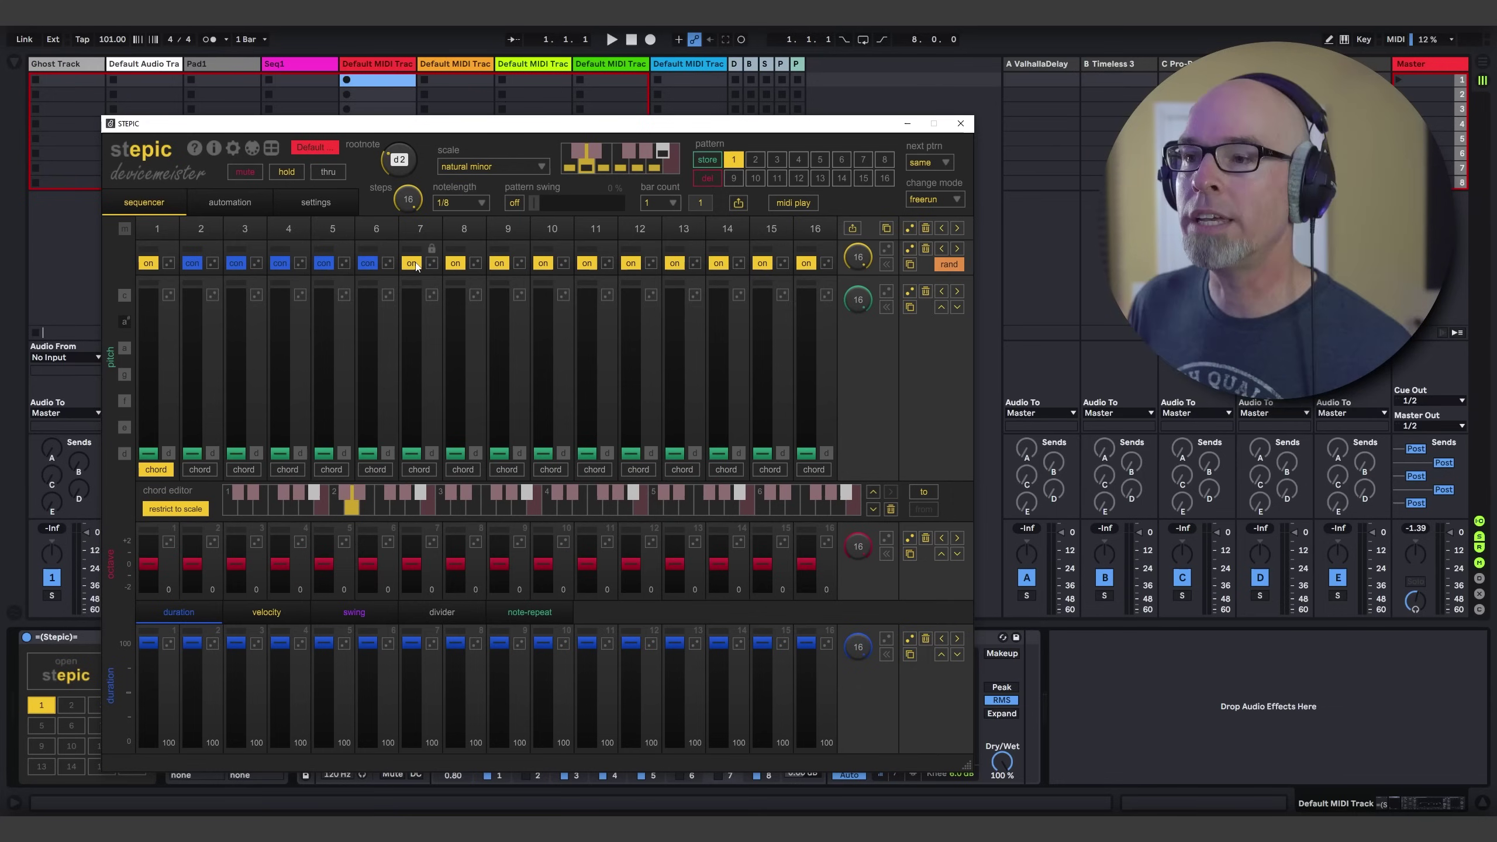
click(459, 263)
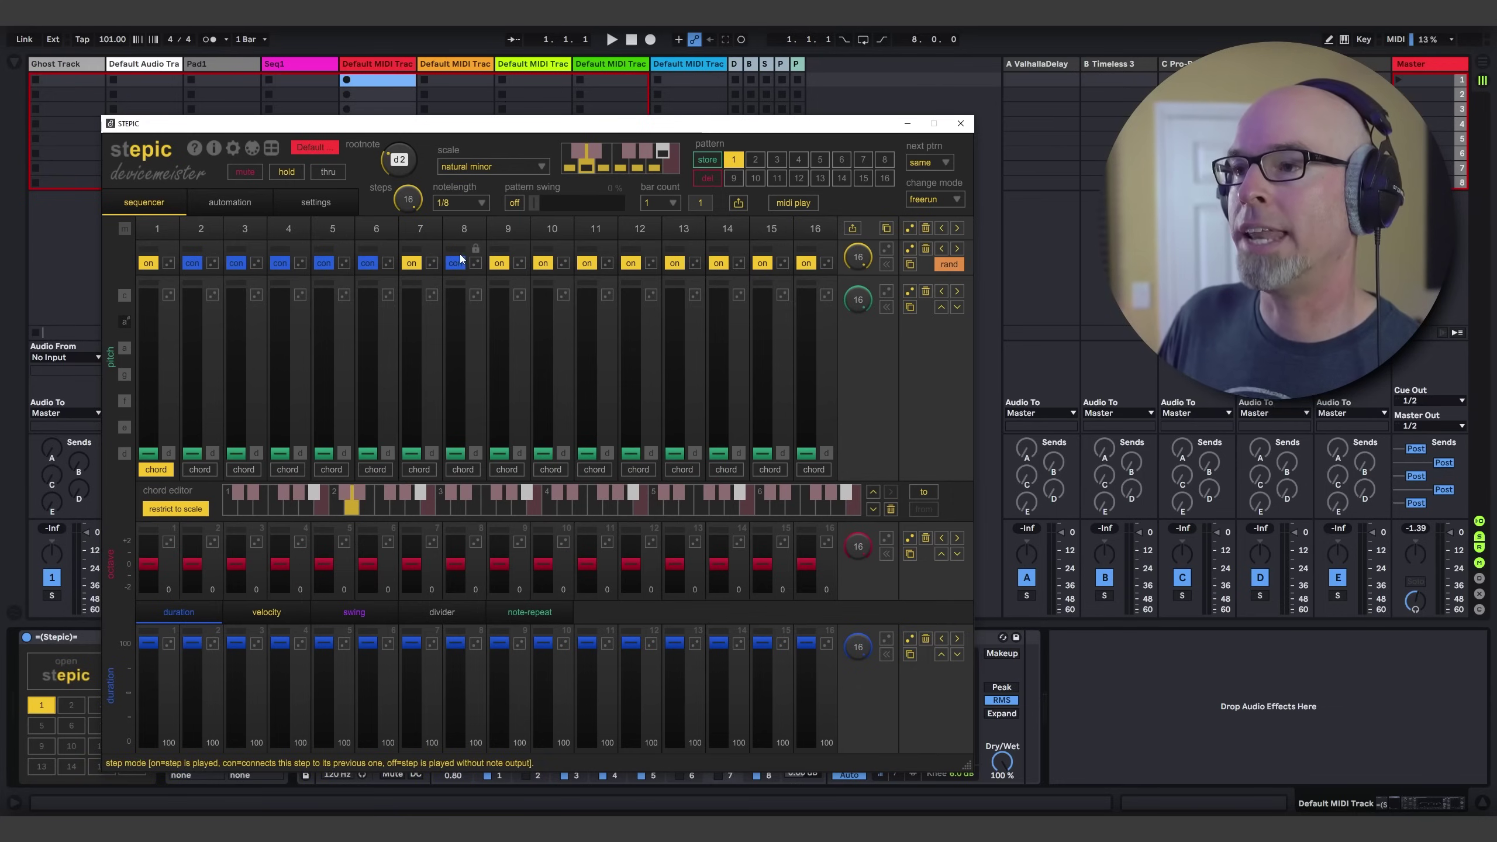
click(542, 264)
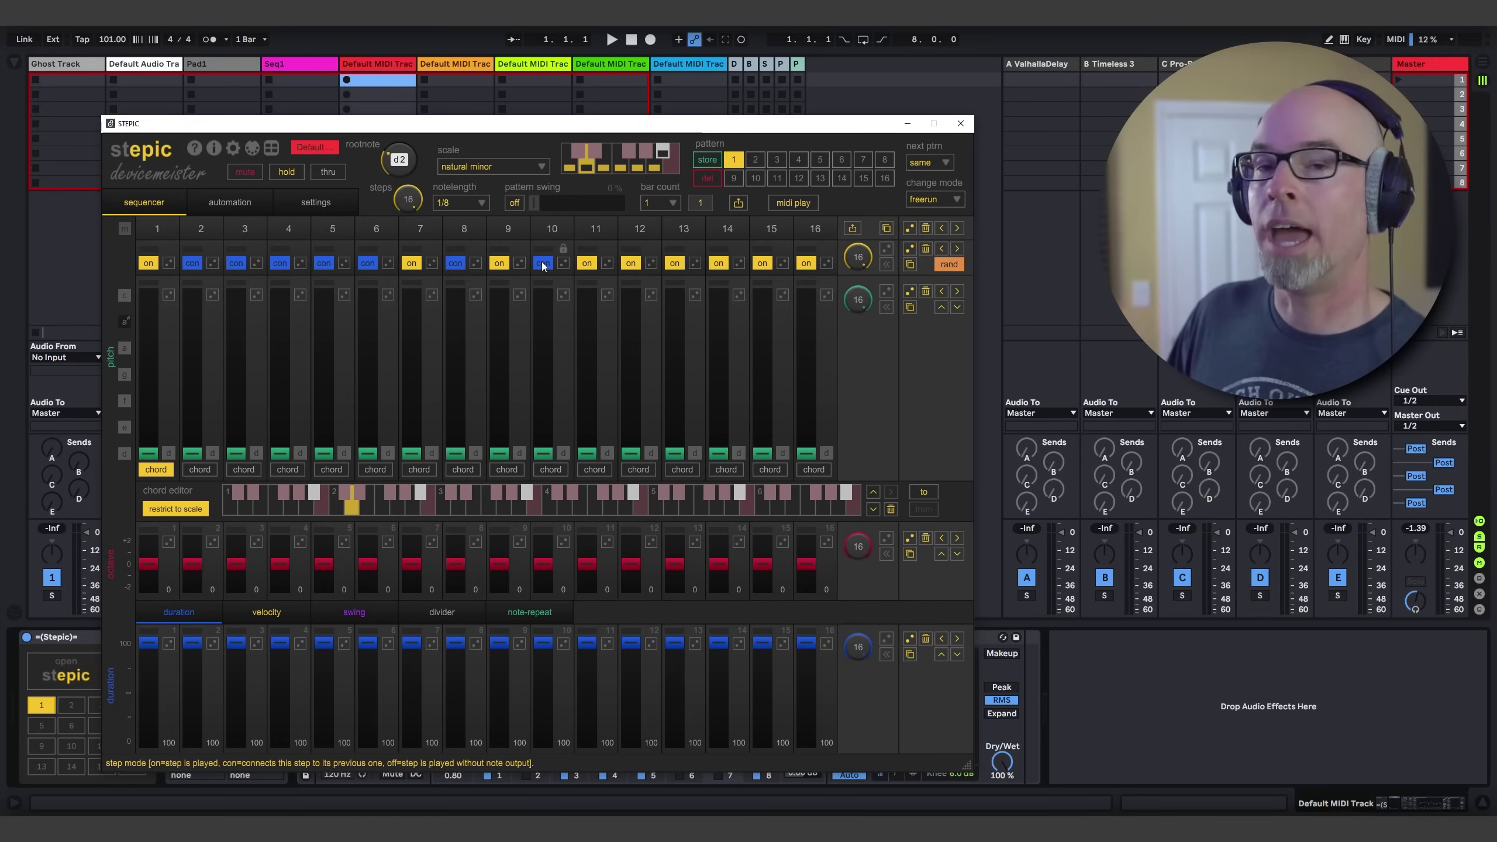
click(586, 264)
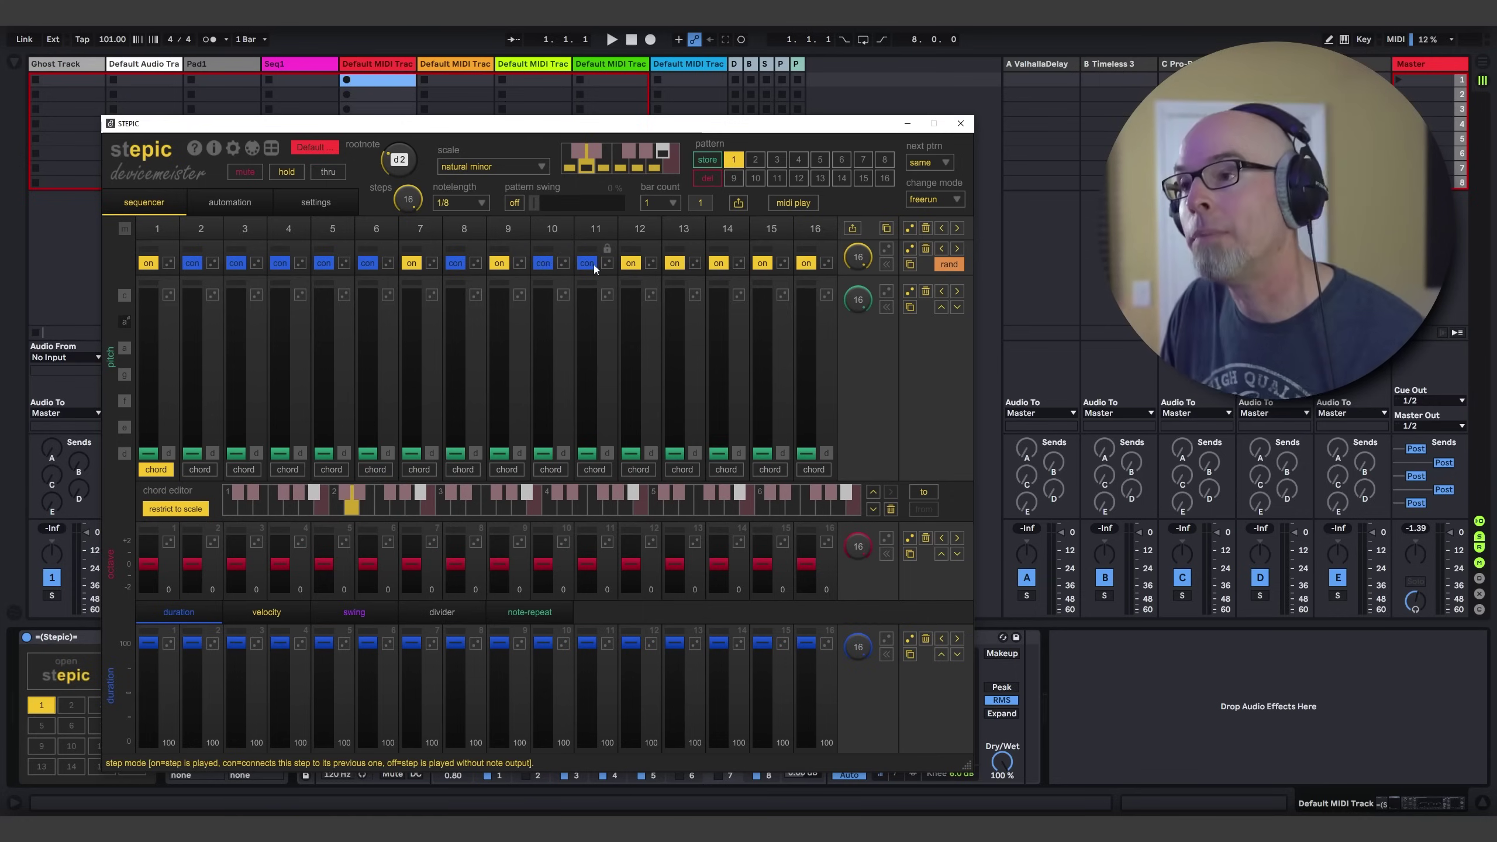
click(630, 263)
click(674, 263)
click(718, 264)
click(762, 263)
click(806, 263)
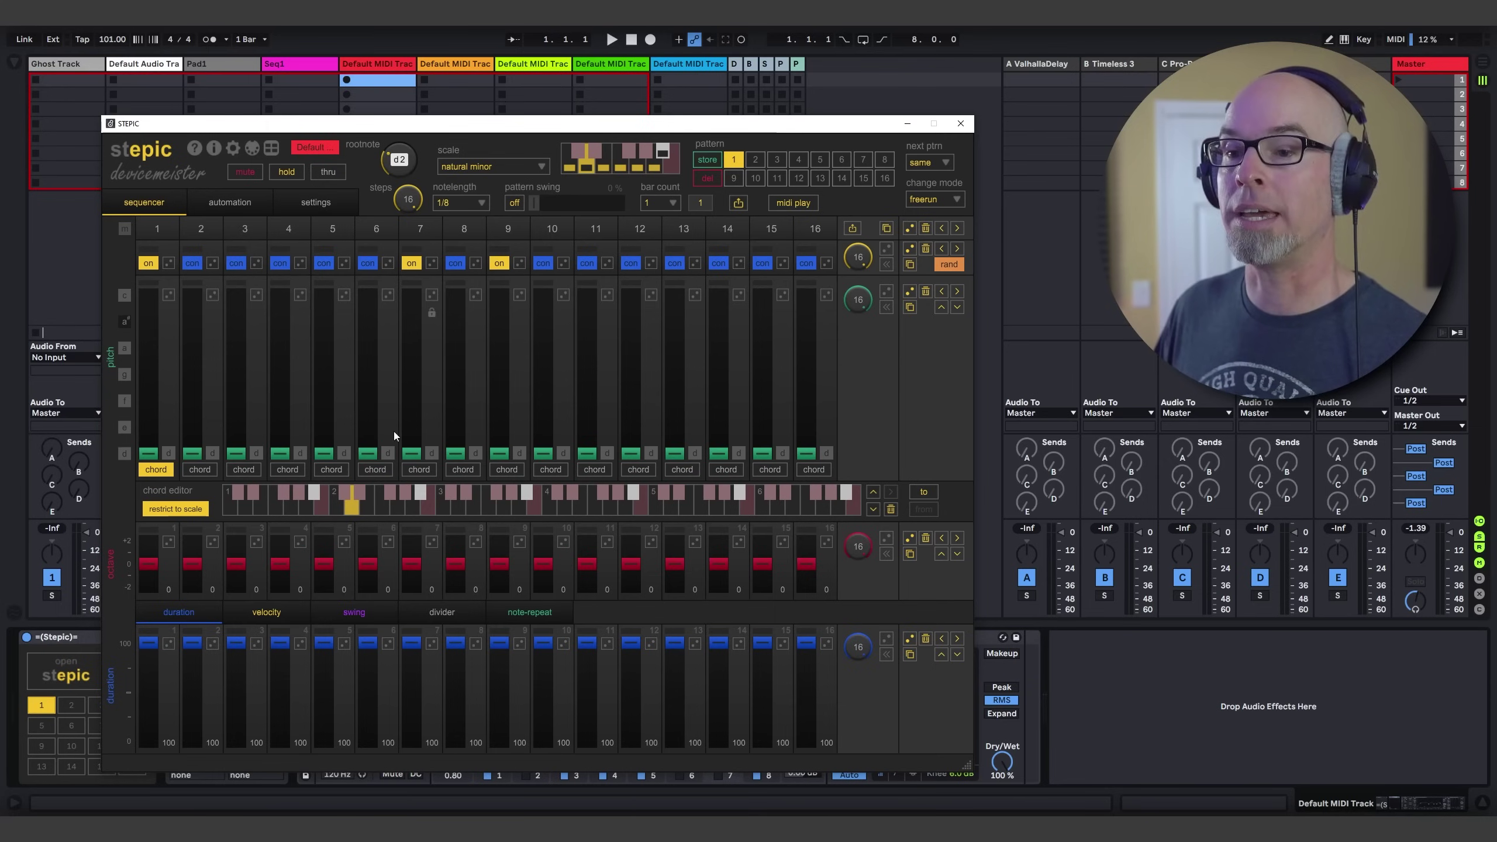
click(611, 39)
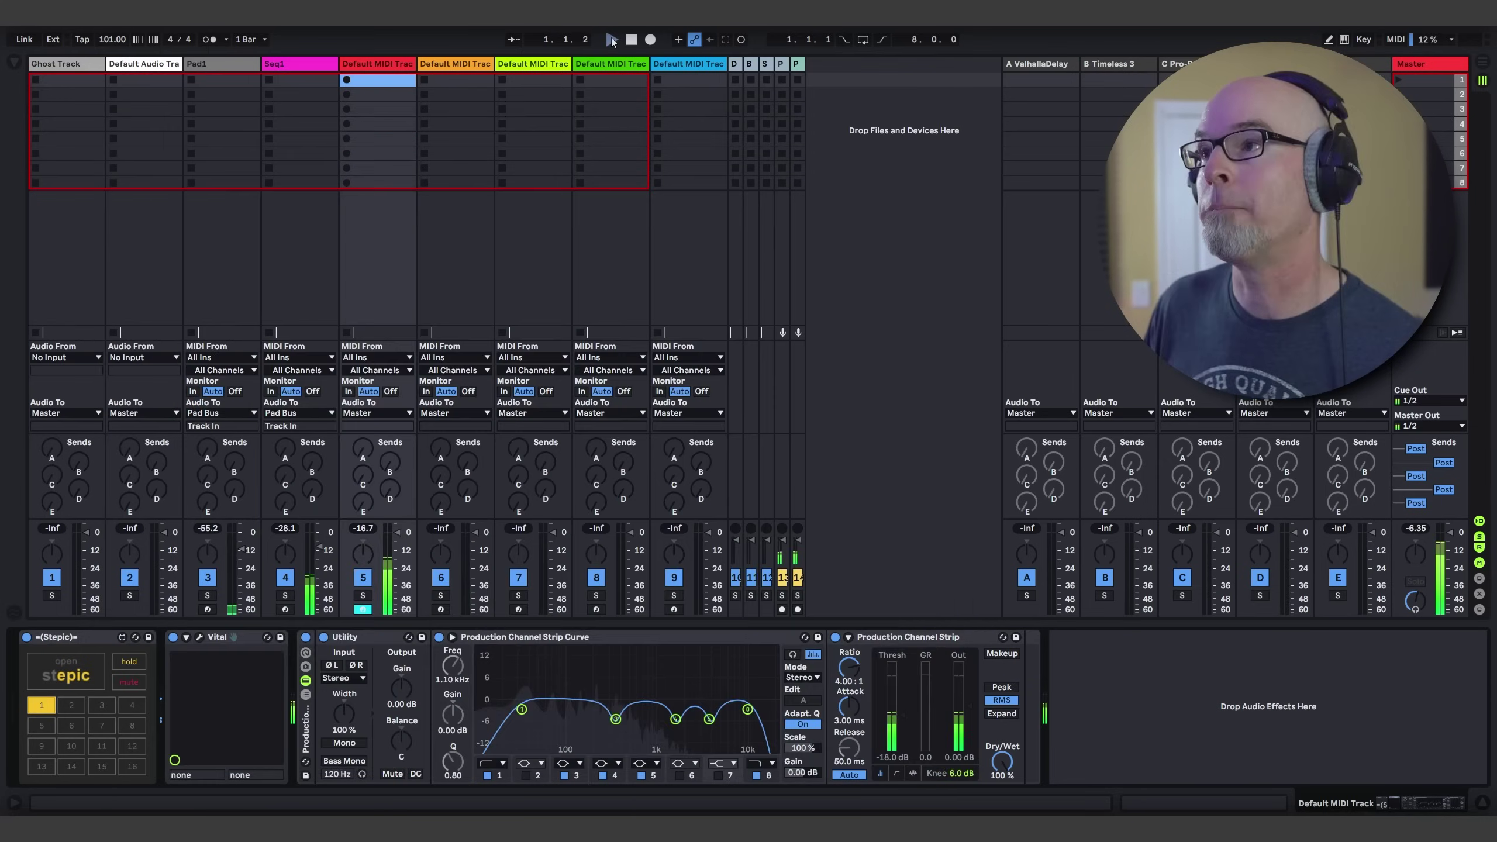
click(66, 675)
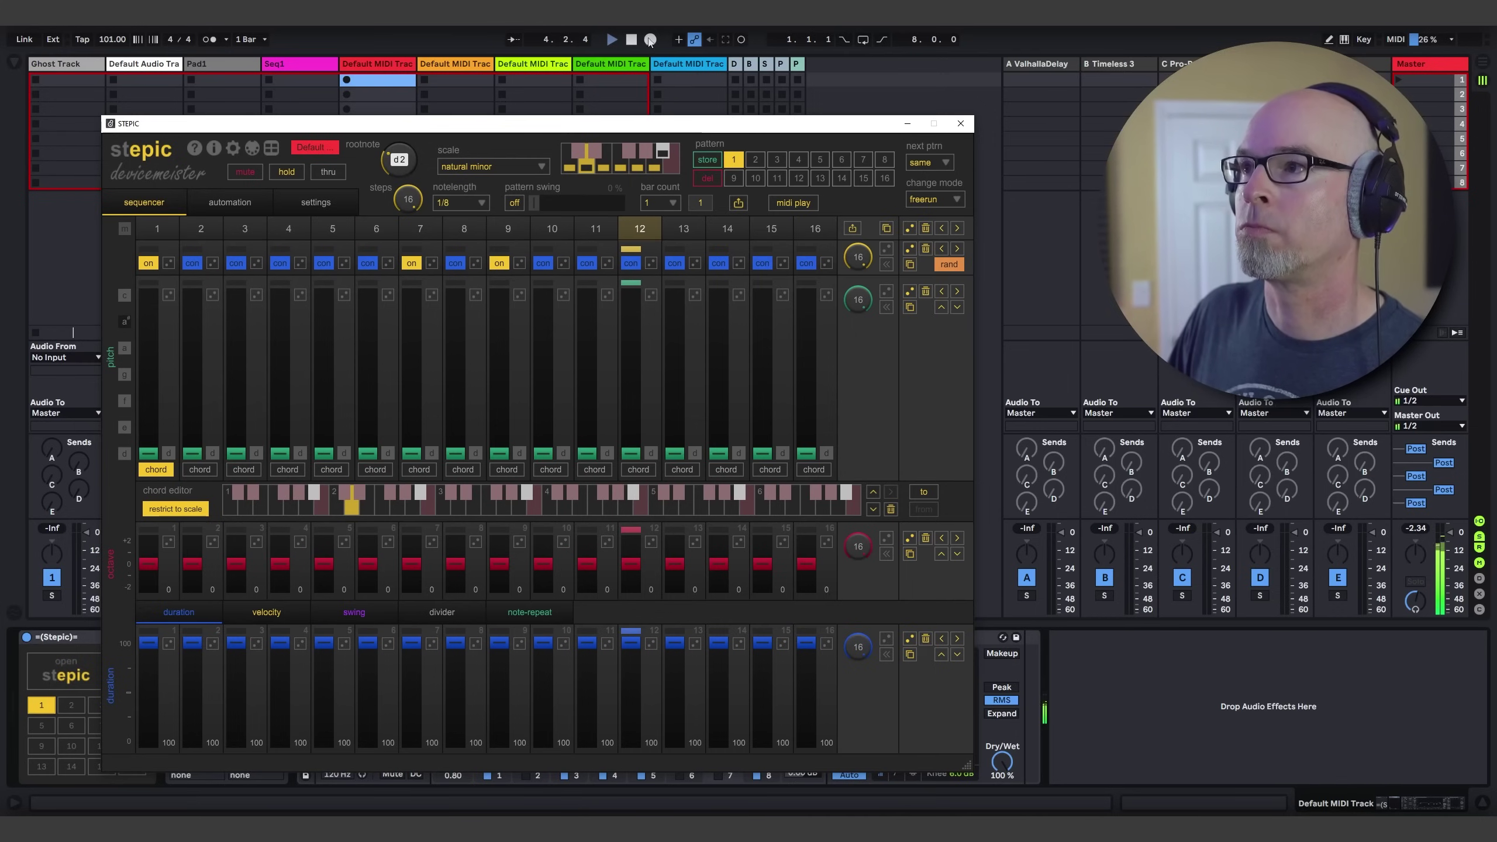
key(ctrl+alt+p)
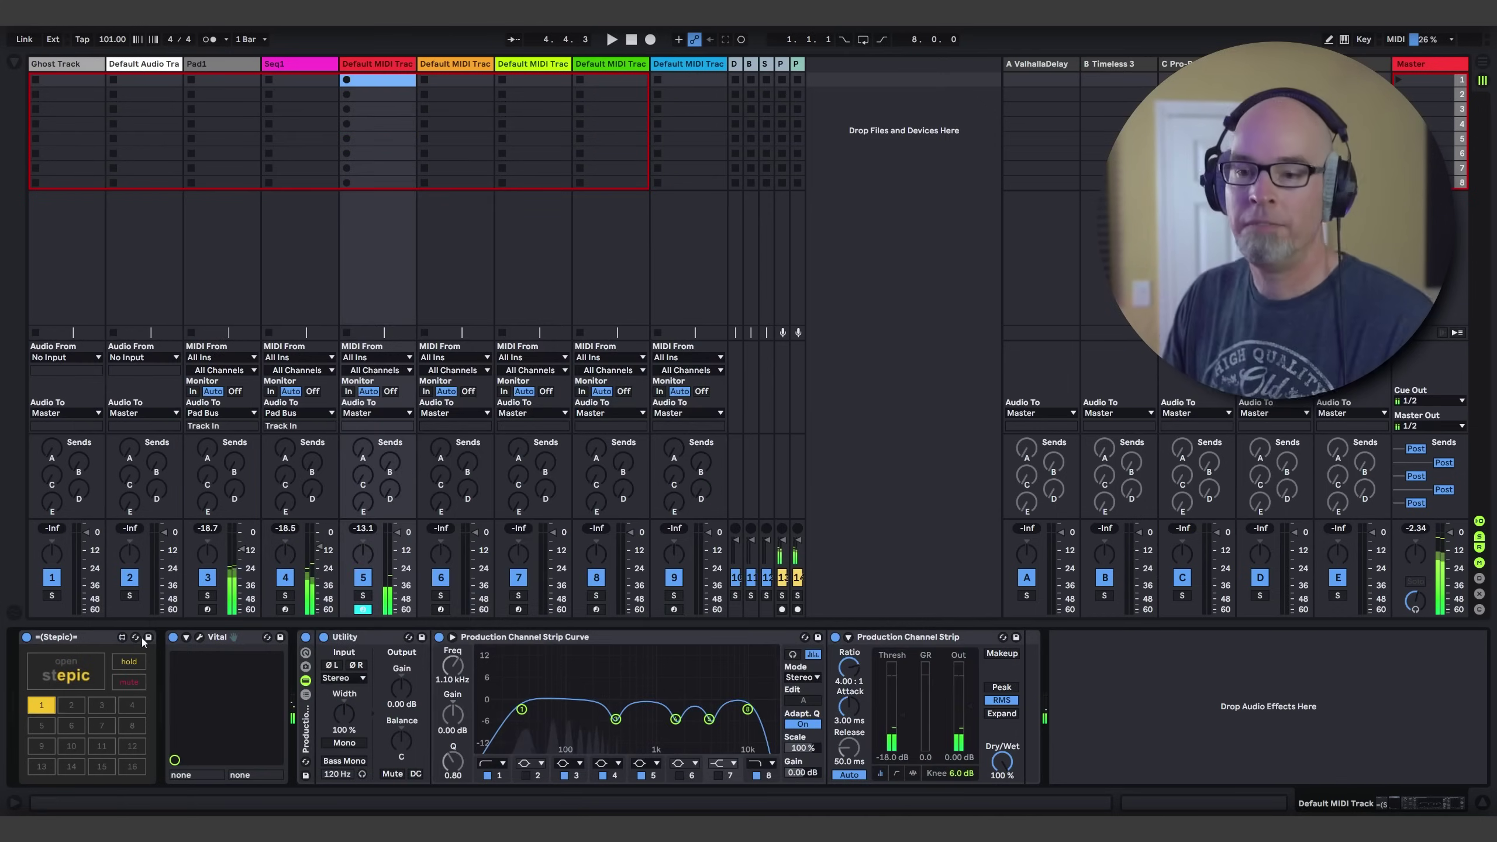
click(66, 669)
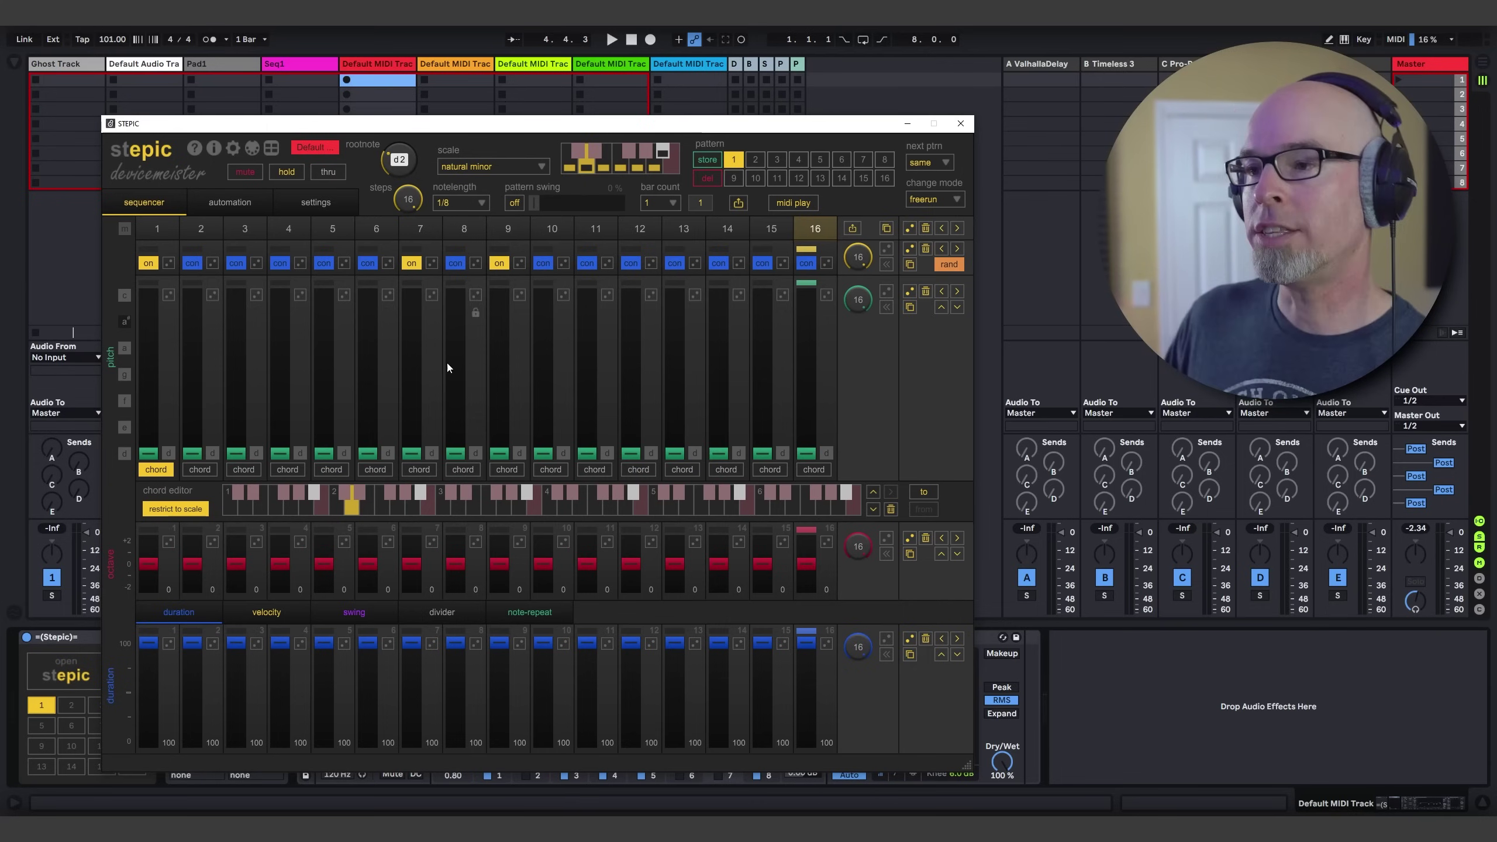
Set step 7's pitch to f and step 9's pitch to a# at octave -1
click(412, 402)
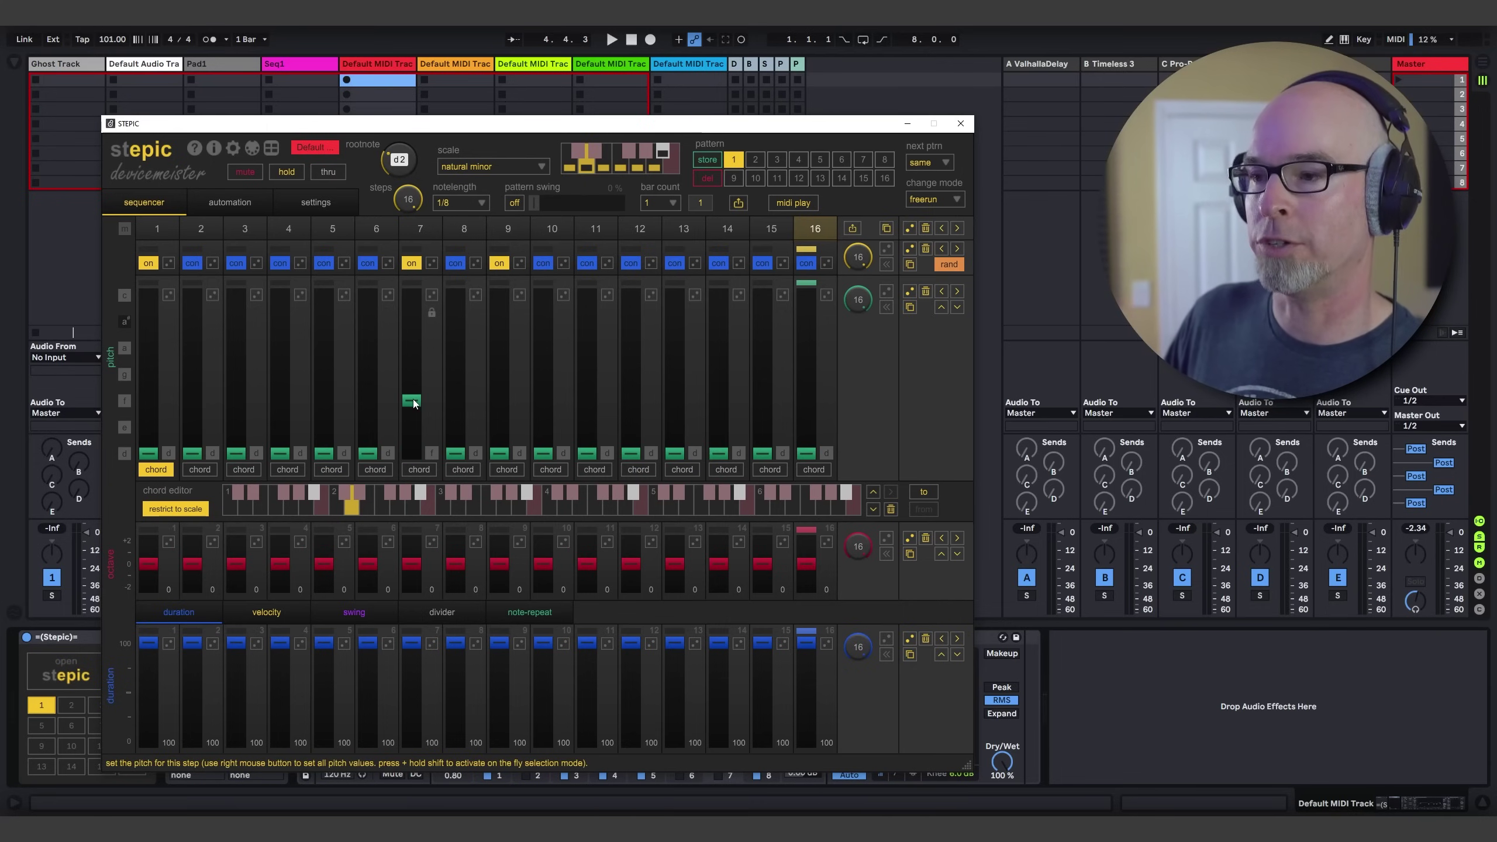
click(502, 322)
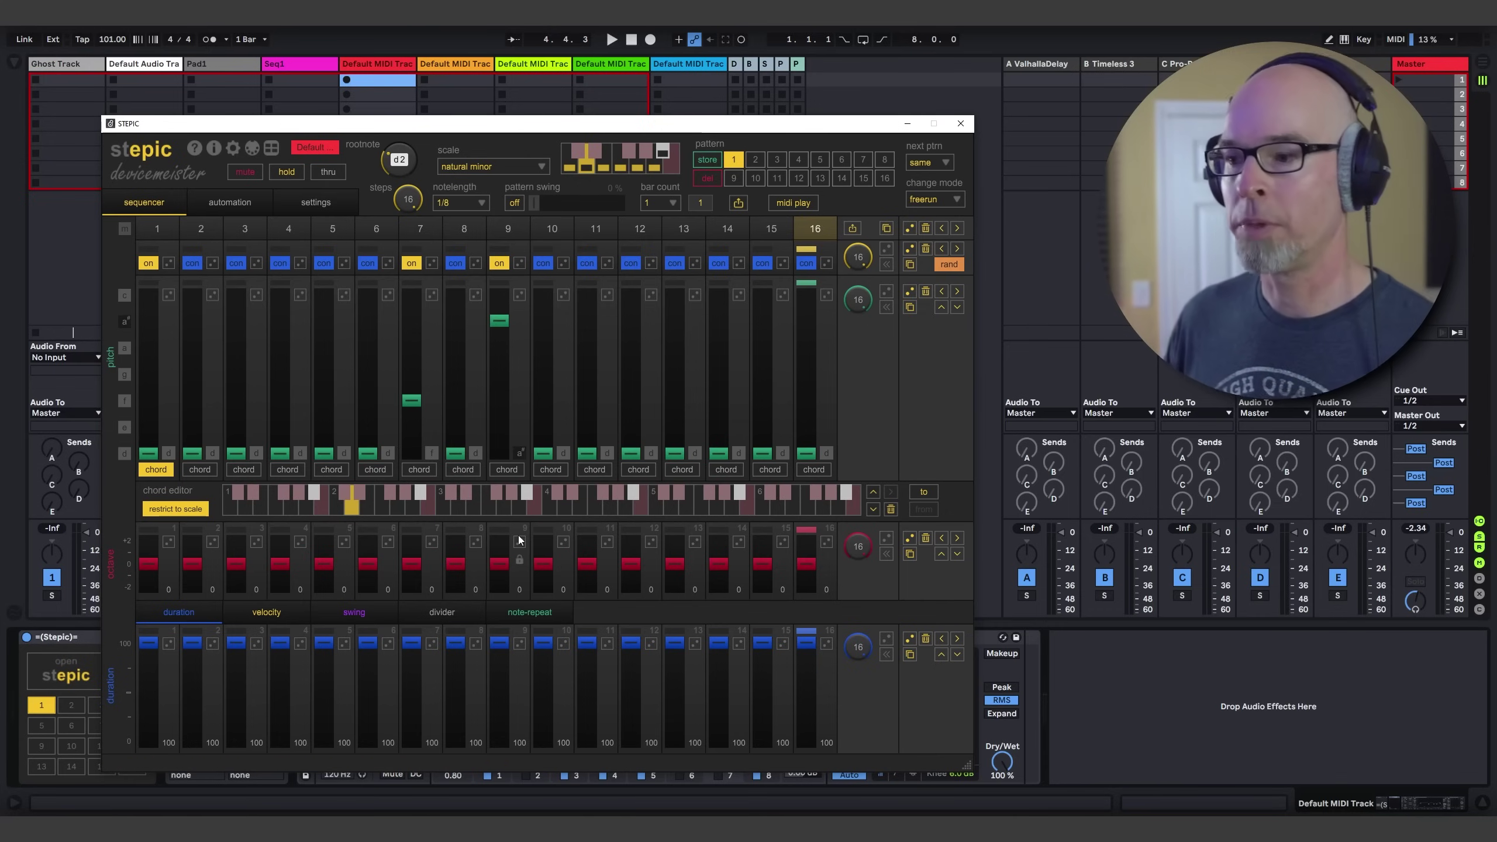
click(506, 576)
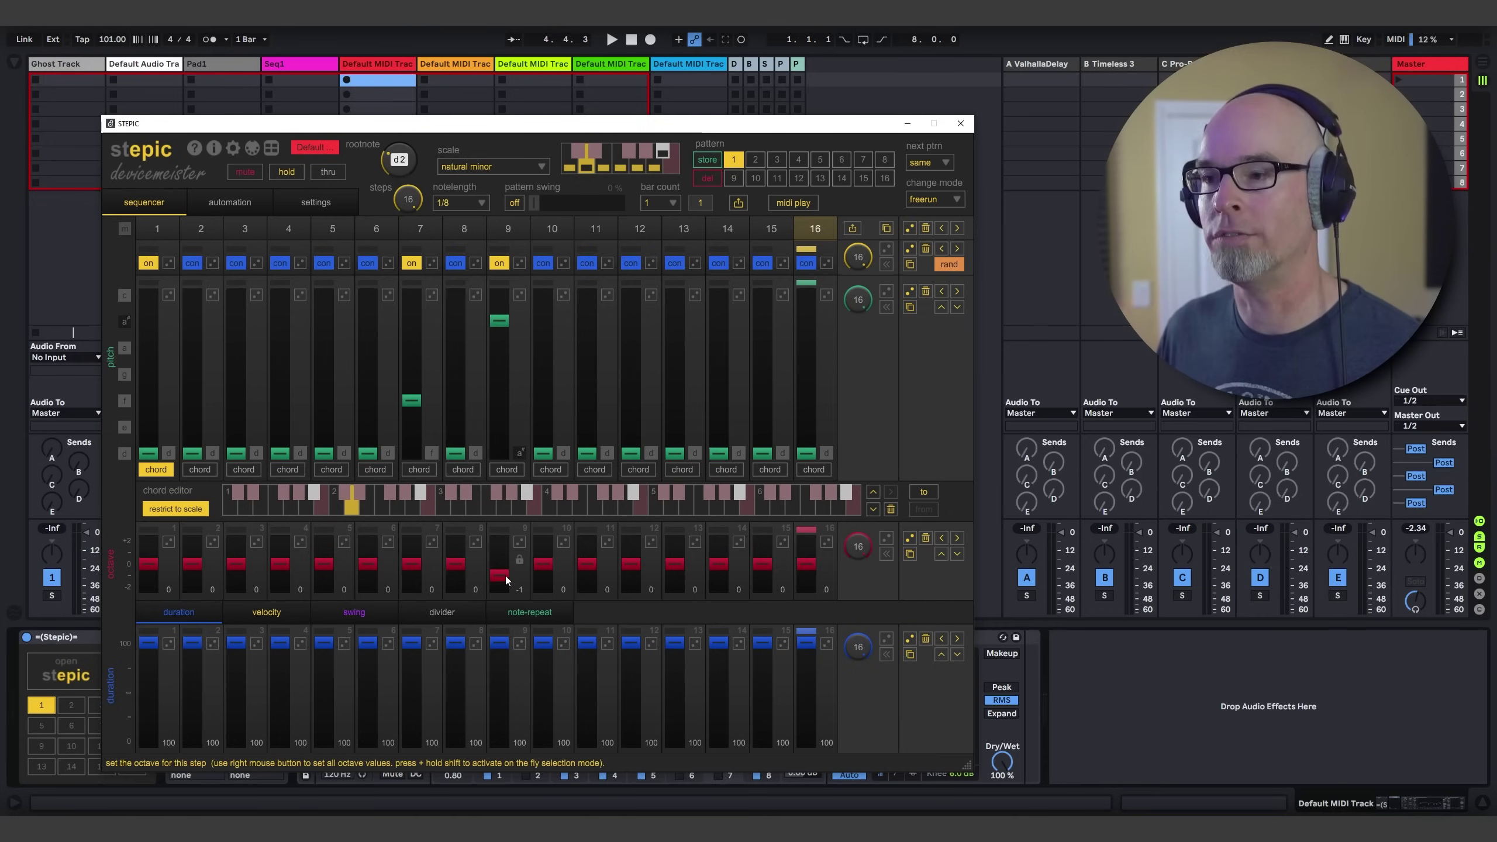